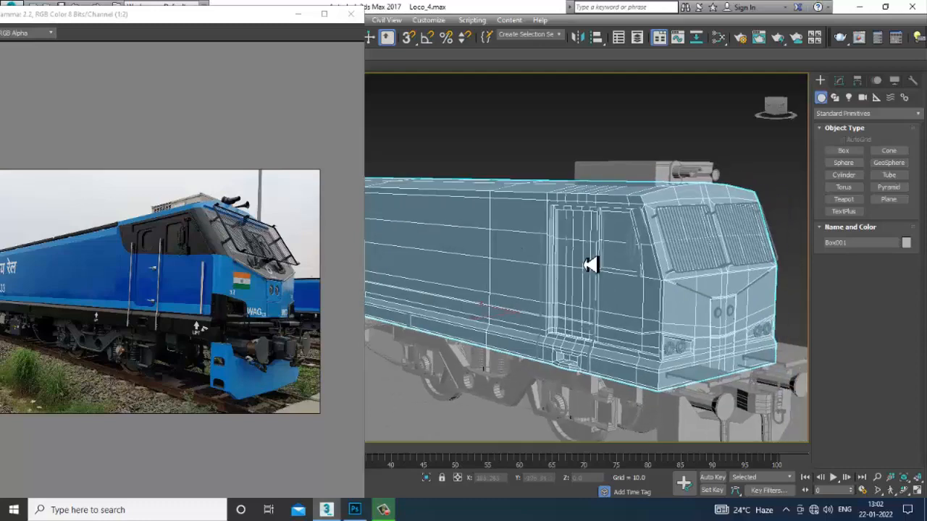
# - Look over the locomotive model and move the reference photo window aside to uncover more of the viewport
pyautogui.scroll(-5, 603, 272)
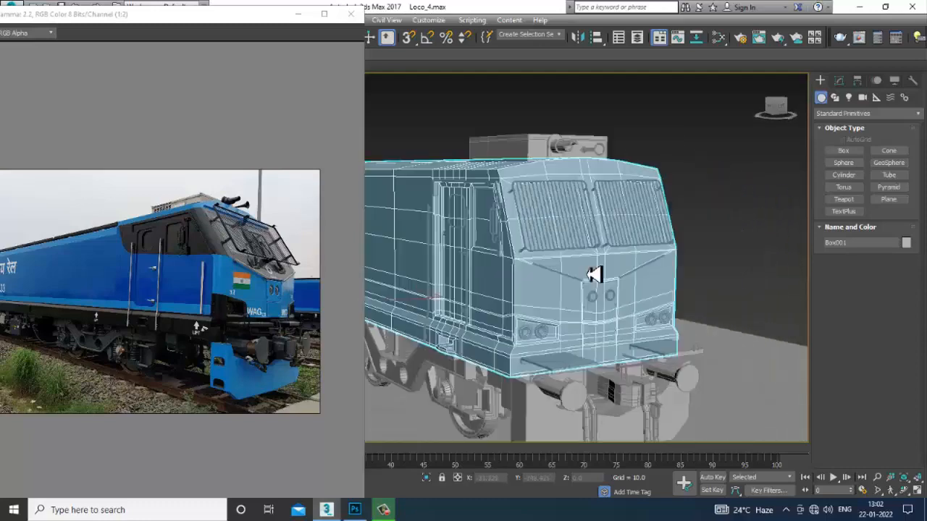
pyautogui.scroll(5, 590, 266)
pyautogui.keyDown('alt'); pyautogui.moveTo(591, 268); pyautogui.dragTo(641, 275, button='middle'); pyautogui.keyUp('alt')
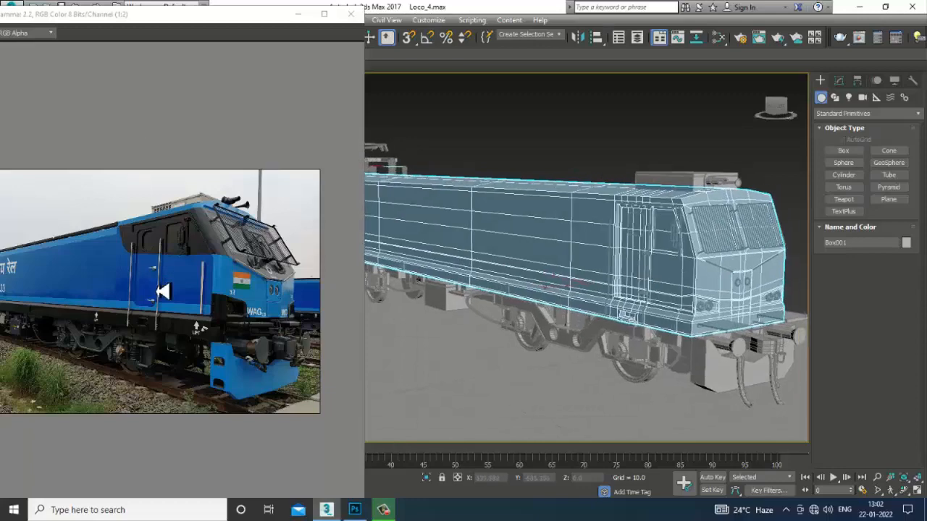
pyautogui.moveTo(145, 27); pyautogui.dragTo(296, 26)
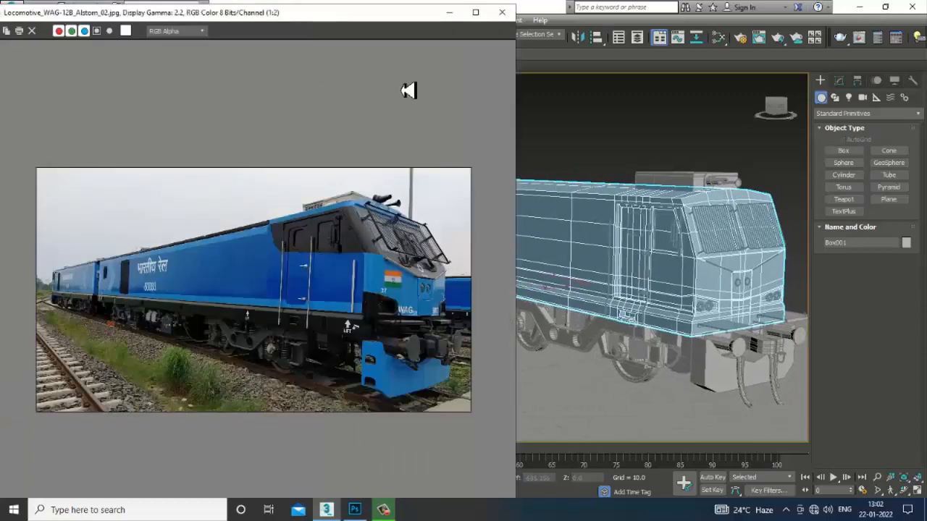
pyautogui.moveTo(394, 22); pyautogui.dragTo(171, 27)
# - Isolate the selected locomotive body shell so that only it is shown
pyautogui.keyDown('alt'); pyautogui.moveTo(555, 228); pyautogui.dragTo(639, 256, button='middle'); pyautogui.keyUp('alt')
pyautogui.scroll(-5, 548, 262)
pyautogui.scroll(4, 596, 265)
pyautogui.hotkey('alt', 'q')
pyautogui.scroll(5, 593, 290)
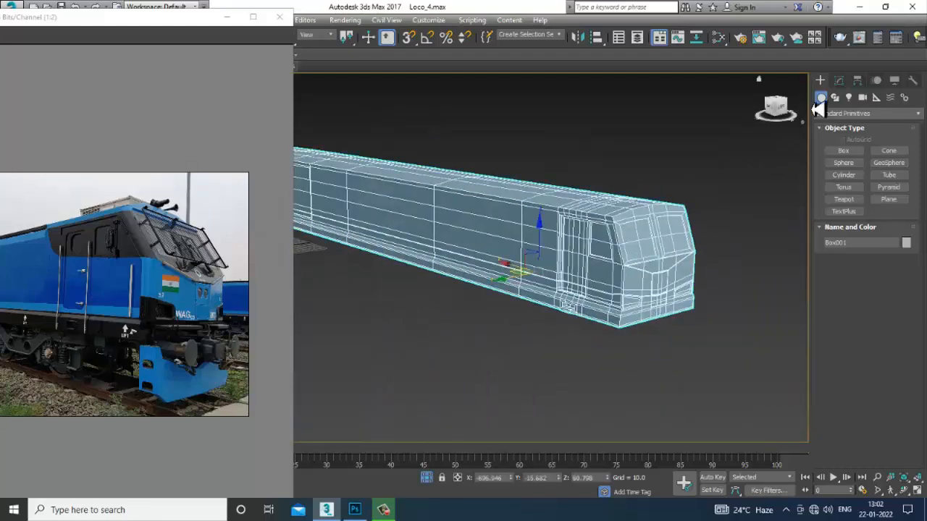
# - Apply an Unwrap UVW modifier to the body shell and work at its Polygon level
pyautogui.click(840, 81)
pyautogui.keyDown('alt'); pyautogui.moveTo(660, 293); pyautogui.dragTo(661, 274, button='middle'); pyautogui.keyUp('alt')
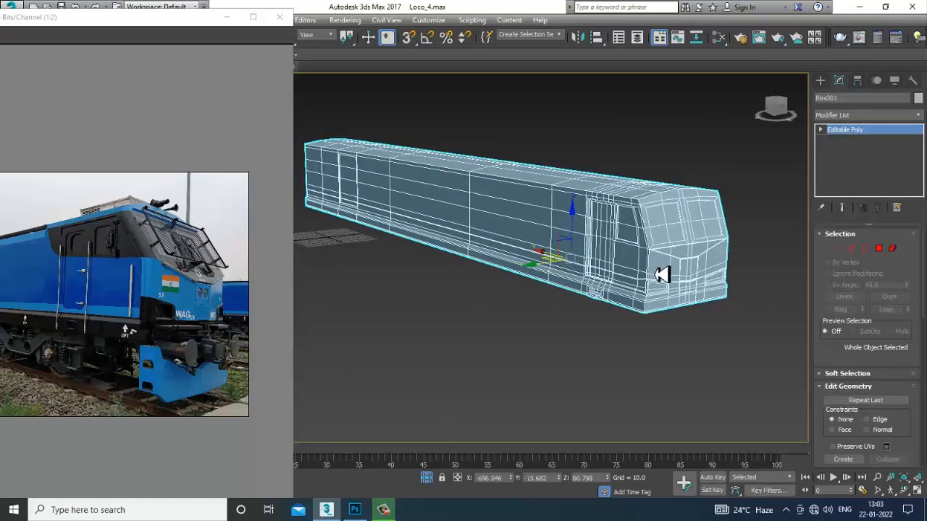
pyautogui.moveTo(662, 274)
pyautogui.keyDown('alt'); pyautogui.mouseDown(button='middle')
pyautogui.moveTo(692, 267)
pyautogui.moveTo(647, 276)
pyautogui.mouseUp(button='middle'); pyautogui.keyUp('alt')
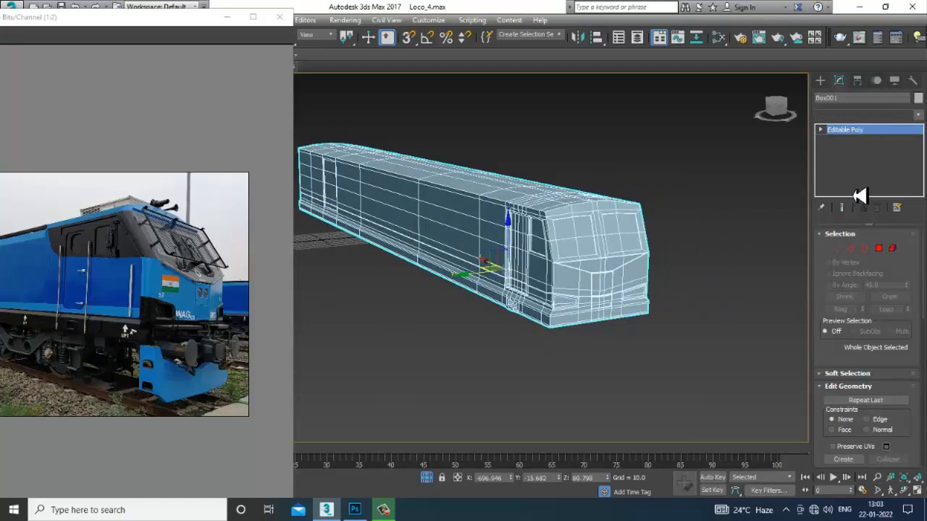
pyautogui.scroll(-15, 862, 239)
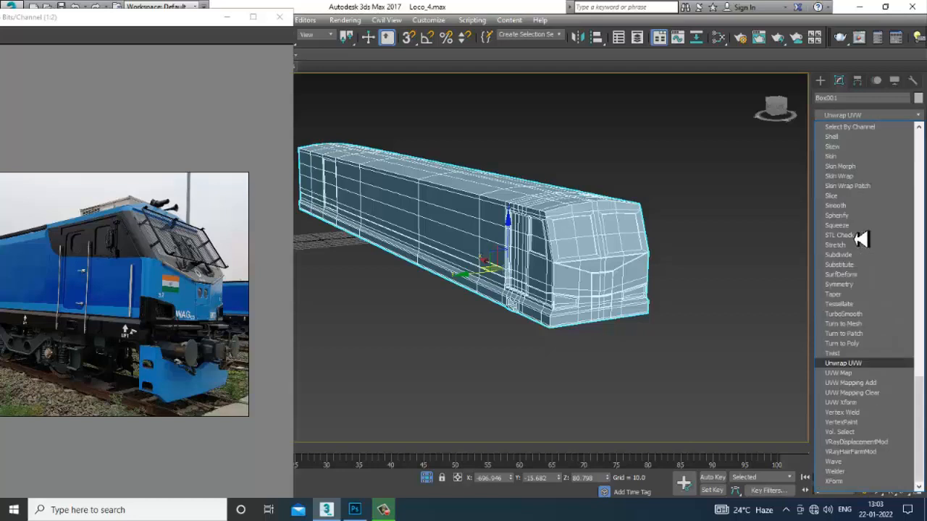
pyautogui.click(844, 363)
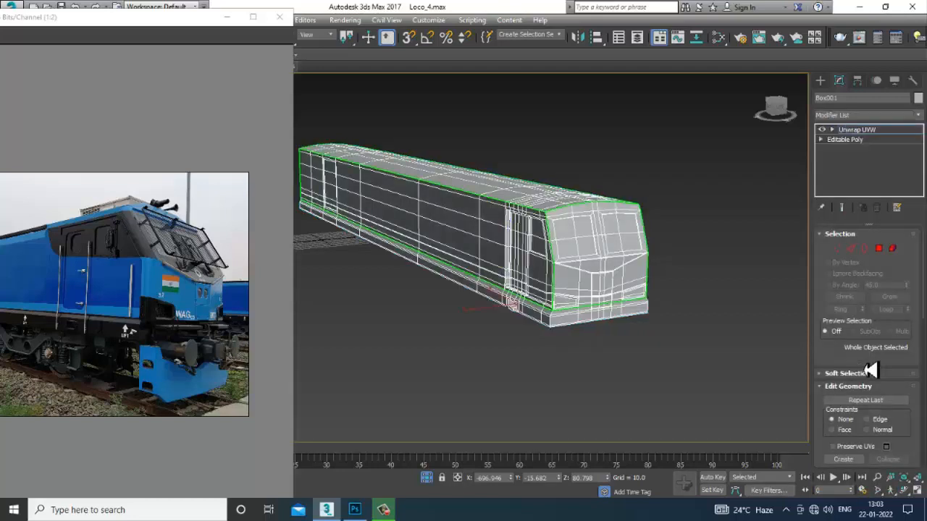
pyautogui.click(832, 131)
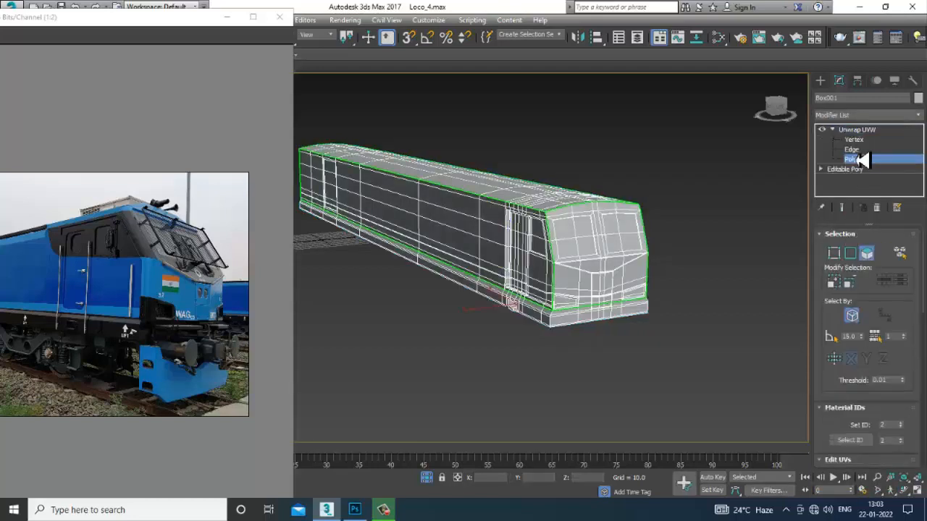
# - Try to select the body's side polygons with a region in the front view and show the selected faces shaded
pyautogui.hotkey('alt', 'w')
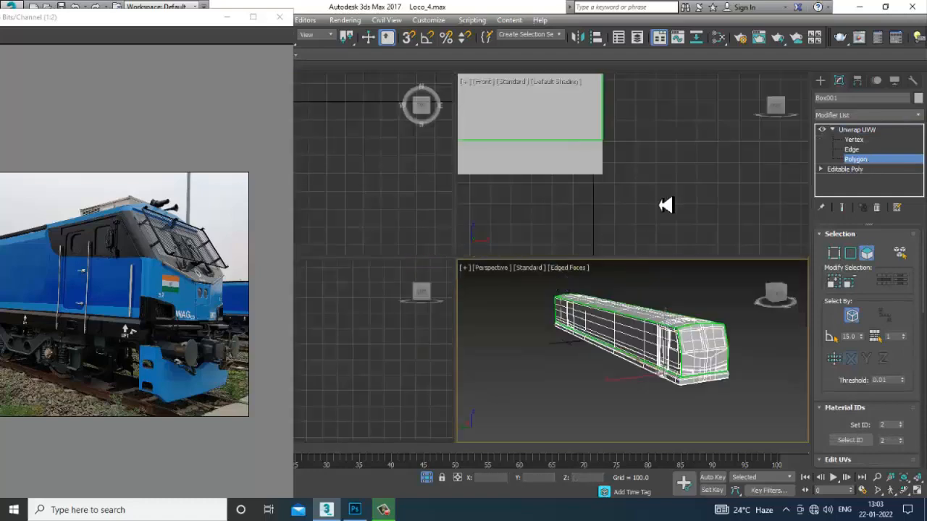
pyautogui.hotkey('alt', 'w')
pyautogui.moveTo(660, 207); pyautogui.dragTo(778, 311, button='middle')
pyautogui.scroll(-4, 616, 216)
pyautogui.scroll(-6, 768, 354)
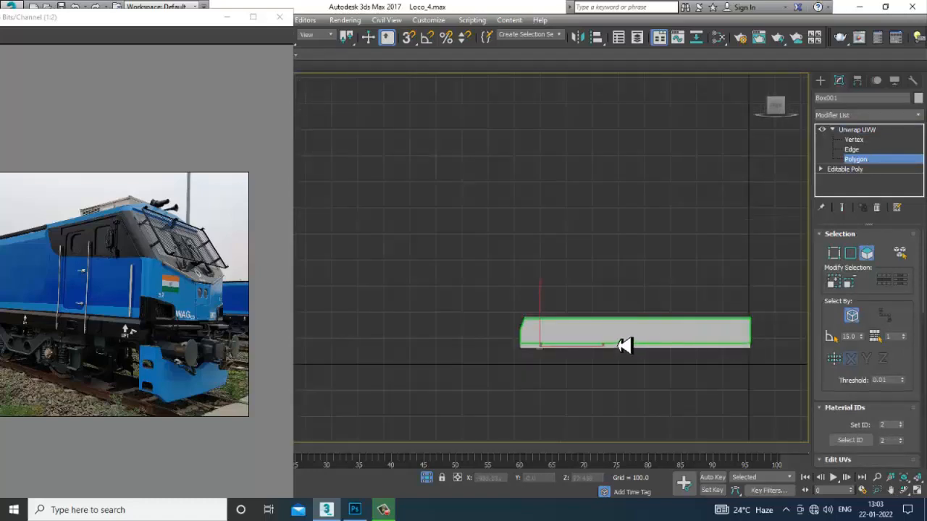
pyautogui.moveTo(842, 394); pyautogui.dragTo(842, 394)
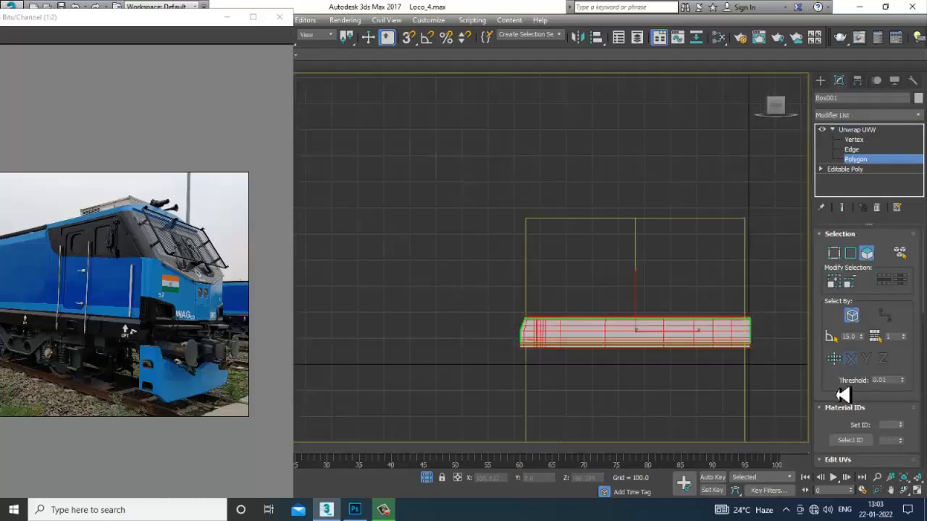
pyautogui.hotkey('alt', 'w')
pyautogui.hotkey('alt', 'w')
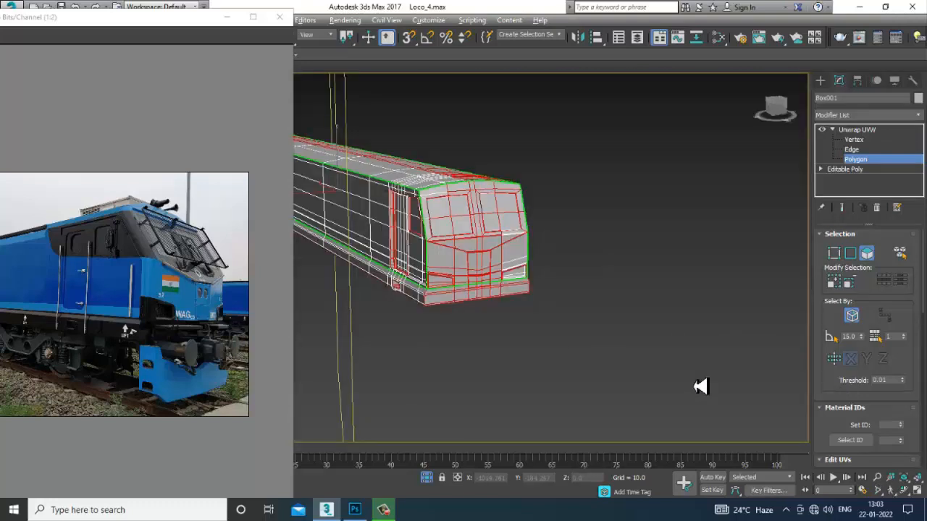
pyautogui.press('F2')
pyautogui.press('z')
pyautogui.keyDown('alt'); pyautogui.moveTo(582, 323); pyautogui.dragTo(688, 326, button='middle'); pyautogui.keyUp('alt')
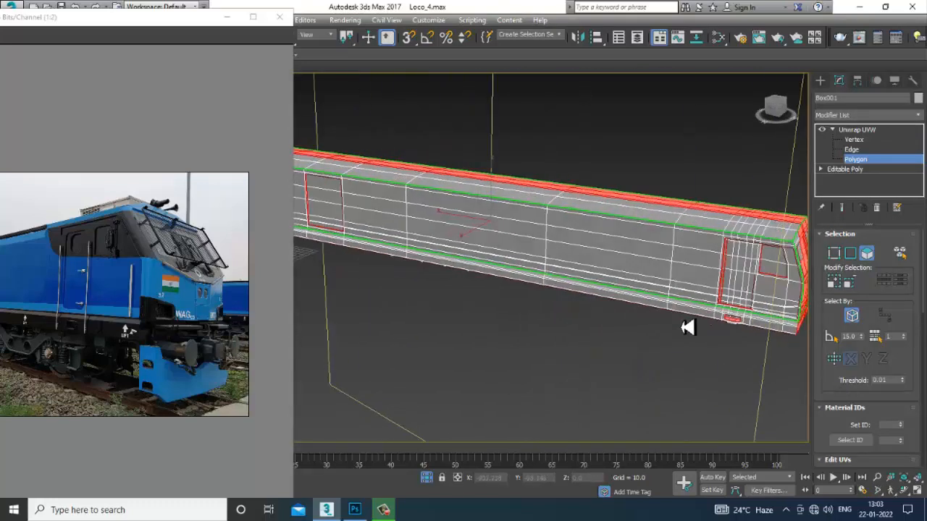
# - Clear the selection and region-select the polygons along one side of the body in the end-on view
pyautogui.hotkey('alt', 'w')
pyautogui.moveTo(622, 211); pyautogui.dragTo(595, 203, button='middle')
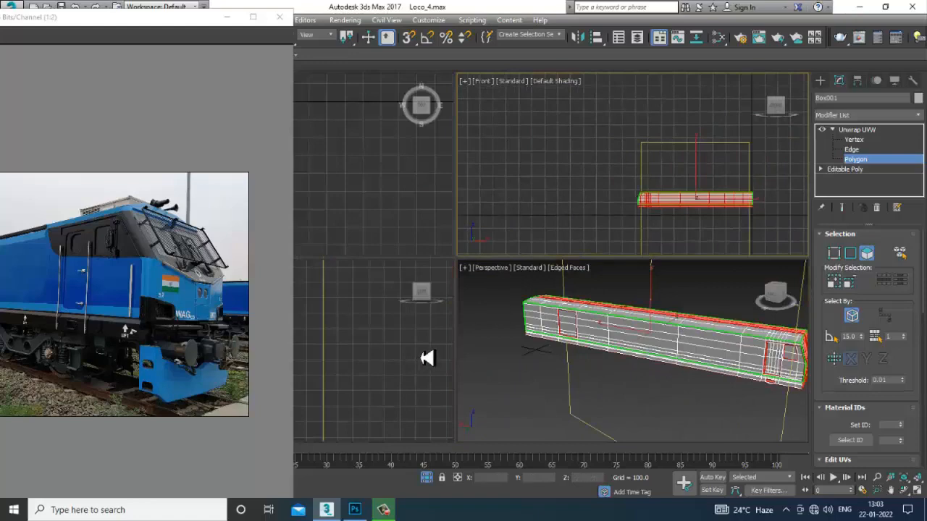
pyautogui.scroll(-4, 428, 358)
pyautogui.hotkey('alt', 'w')
pyautogui.scroll(-4, 467, 331)
pyautogui.scroll(2, 468, 331)
pyautogui.moveTo(468, 331); pyautogui.dragTo(476, 325, button='middle')
pyautogui.hotkey('alt', 'w')
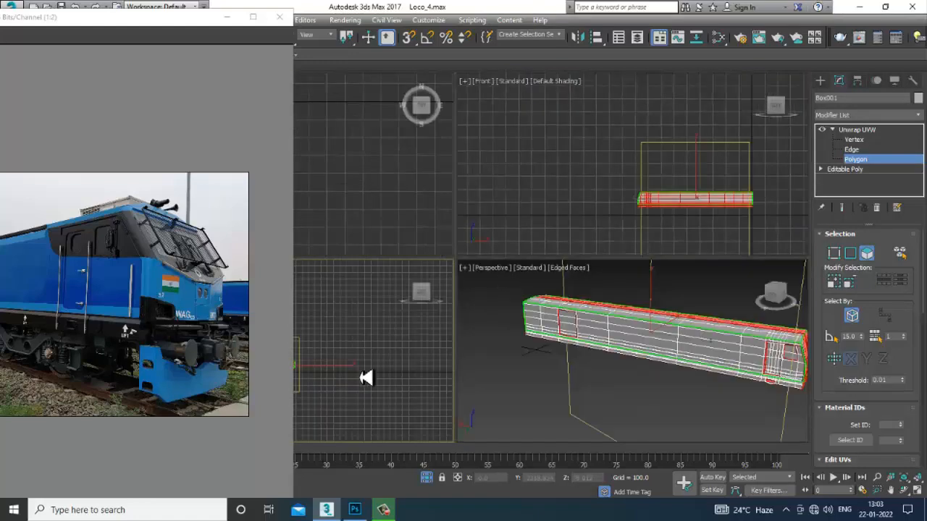
pyautogui.moveTo(411, 362); pyautogui.dragTo(403, 358, button='middle')
pyautogui.hotkey('alt', 'w')
pyautogui.scroll(6, 484, 319)
pyautogui.click(608, 231)
pyautogui.moveTo(607, 228); pyautogui.dragTo(604, 271, button='middle')
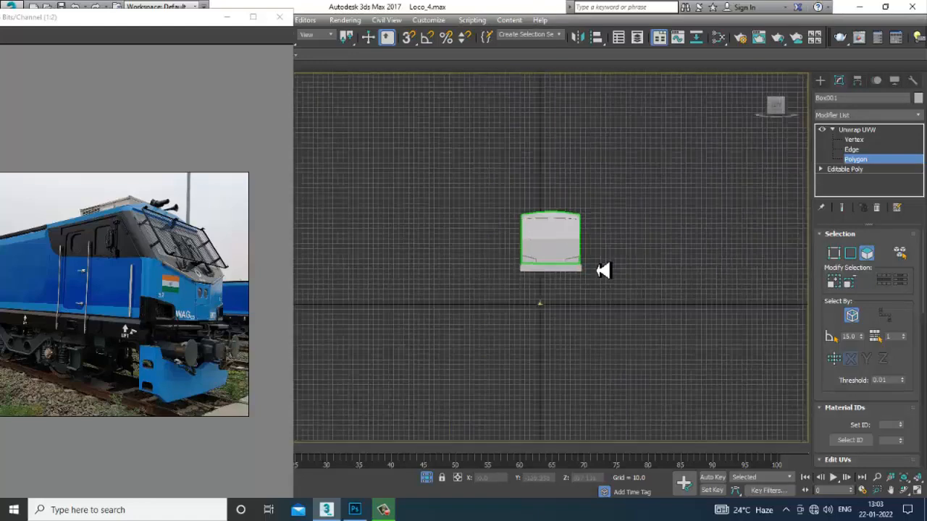
pyautogui.scroll(3, 603, 270)
pyautogui.moveTo(461, 364); pyautogui.dragTo(459, 367)
pyautogui.scroll(4, 435, 317)
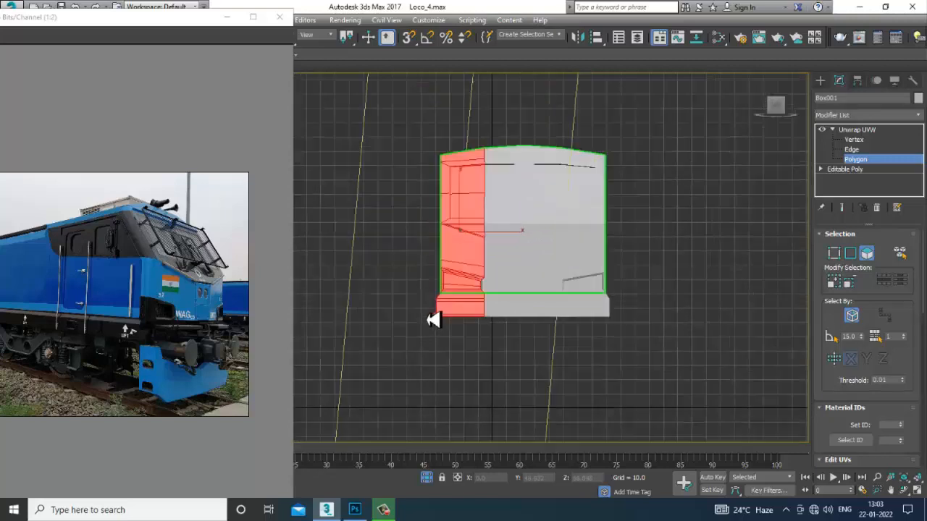
# - Deselect the cab's front polygons so that only the side wall stays selected
pyautogui.moveTo(434, 159); pyautogui.dragTo(455, 179, button='middle')
pyautogui.keyDown('alt'); pyautogui.moveTo(531, 202); pyautogui.dragTo(607, 439); pyautogui.keyUp('alt')
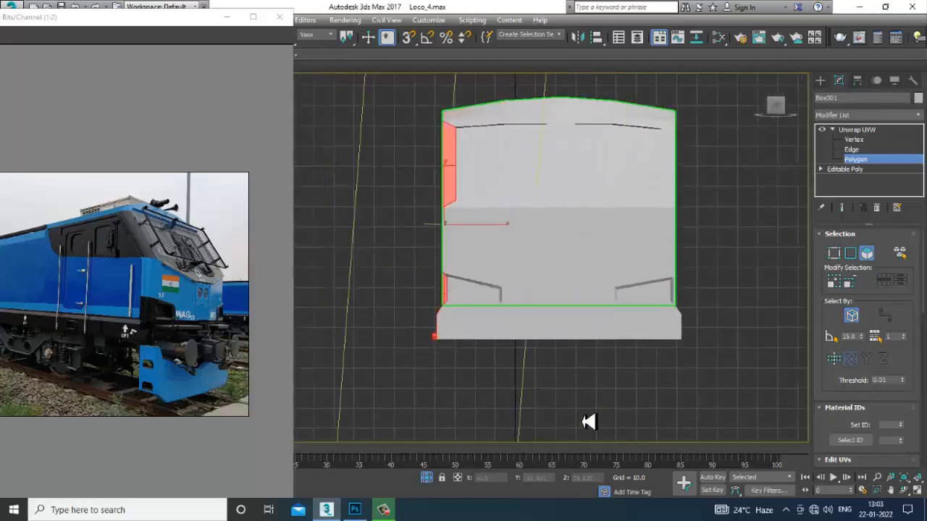
pyautogui.hotkey('alt', 'w')
pyautogui.middleClick(688, 373)
pyautogui.hotkey('alt', 'w')
pyautogui.keyDown('alt'); pyautogui.moveTo(649, 316); pyautogui.dragTo(620, 294, button='middle'); pyautogui.keyUp('alt')
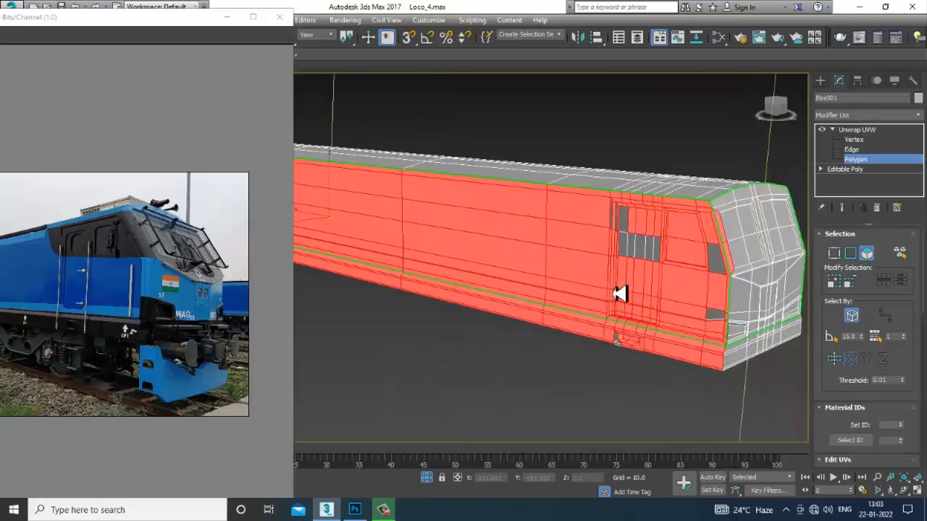
# - Add the missed polygons around the cab door and near the cab's lower front corner to the side wall selection
pyautogui.scroll(4, 618, 298)
pyautogui.keyDown('ctrl'); pyautogui.click(695, 290); pyautogui.keyUp('ctrl')
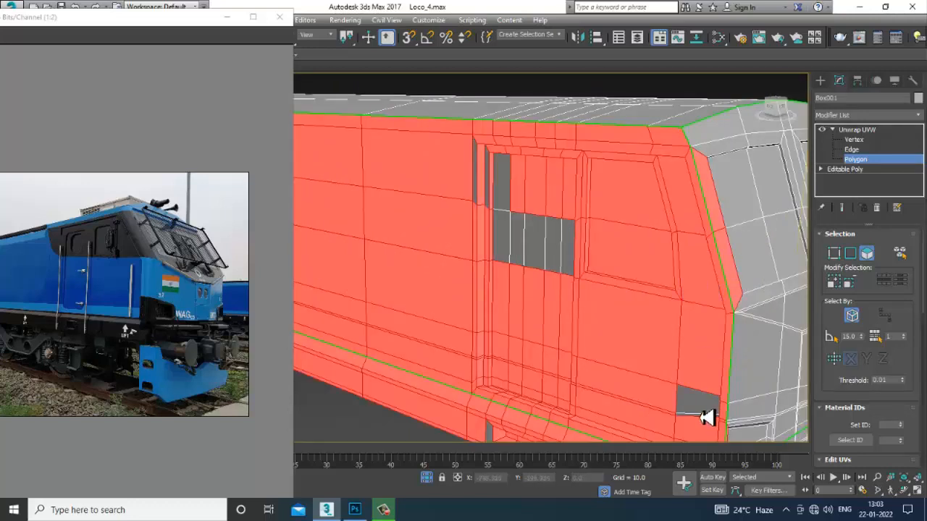
pyautogui.keyDown('ctrl'); pyautogui.click(508, 246); pyautogui.keyUp('ctrl')
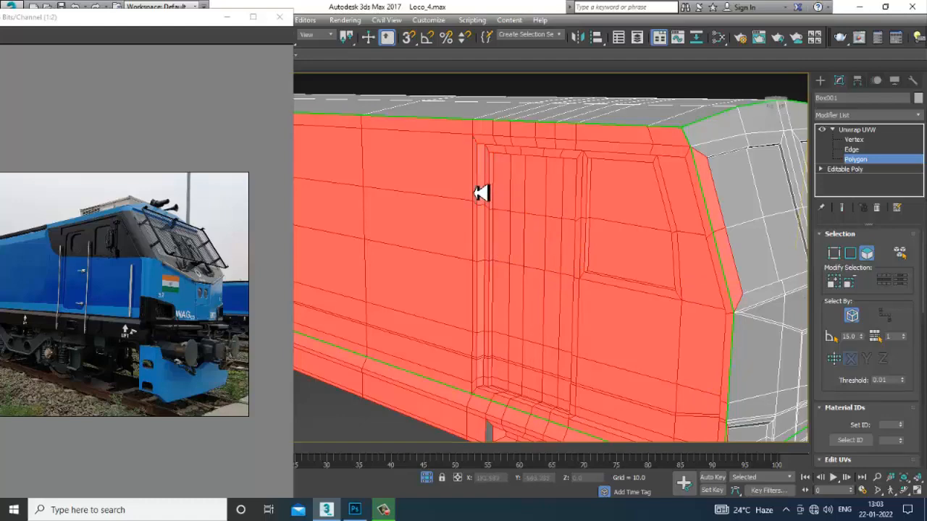
# - Deselect the front-face polygons beside the windscreen and at the headlight recess
pyautogui.keyDown('alt'); pyautogui.moveTo(481, 192); pyautogui.dragTo(502, 174, button='middle'); pyautogui.keyUp('alt')
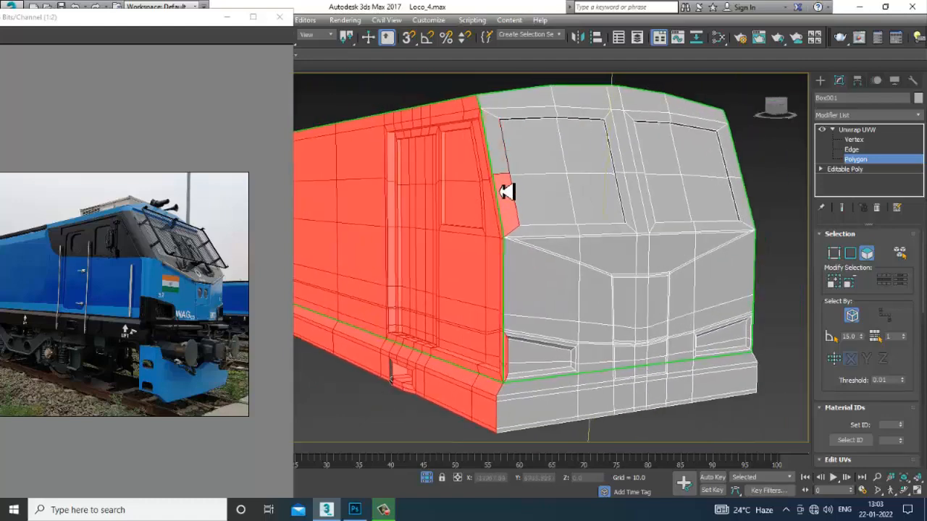
pyautogui.keyDown('alt'); pyautogui.click(507, 192); pyautogui.keyUp('alt')
pyautogui.scroll(-3, 538, 226)
pyautogui.moveTo(538, 227); pyautogui.dragTo(578, 242, button='middle')
pyautogui.scroll(3, 578, 271)
pyautogui.scroll(4, 574, 309)
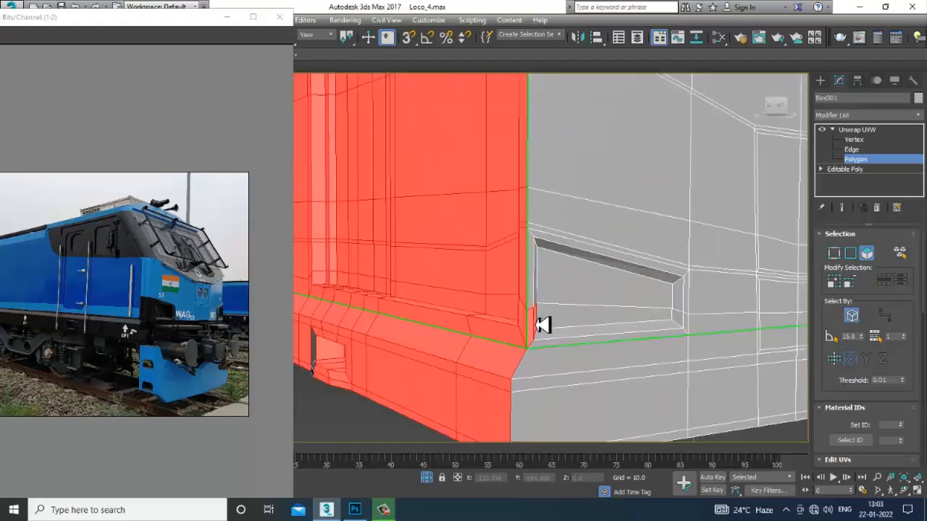
pyautogui.scroll(-3, 536, 326)
pyautogui.moveTo(537, 325); pyautogui.dragTo(616, 317, button='middle')
# - Deselect the lower skirt polygons below the side wall, using a wireframe display of the end-on view
pyautogui.hotkey('alt', 'w')
pyautogui.middleClick(686, 193)
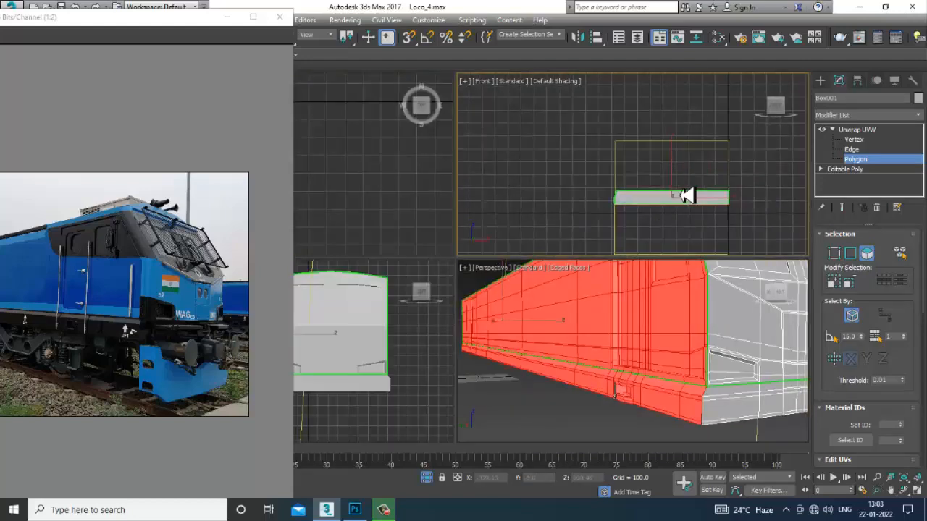
pyautogui.hotkey('alt', 'w')
pyautogui.moveTo(677, 202); pyautogui.dragTo(609, 155, button='middle')
pyautogui.moveTo(449, 318); pyautogui.dragTo(563, 203, button='middle')
pyautogui.scroll(3, 614, 169)
pyautogui.moveTo(614, 169); pyautogui.dragTo(587, 191, button='middle')
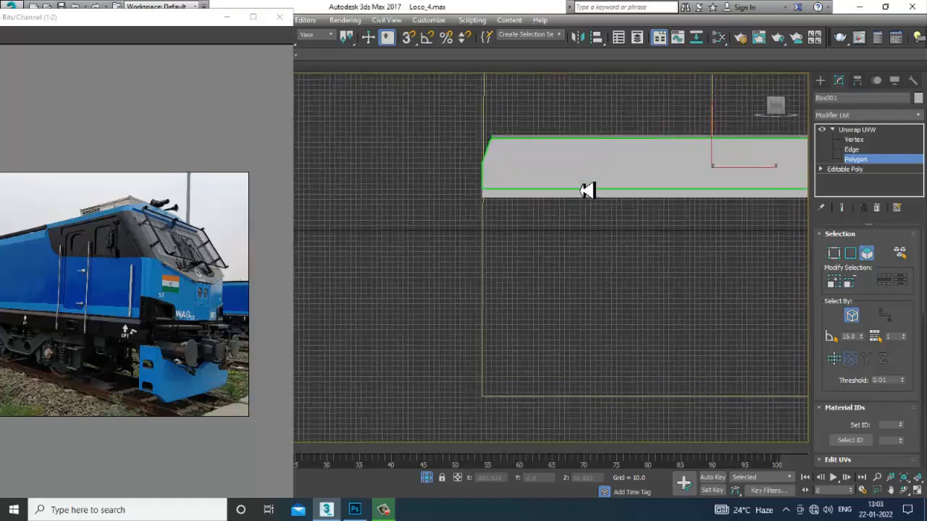
pyautogui.hotkey('alt', 'w')
pyautogui.middleClick(416, 372)
pyautogui.hotkey('alt', 'w')
pyautogui.moveTo(465, 353); pyautogui.dragTo(487, 341, button='middle')
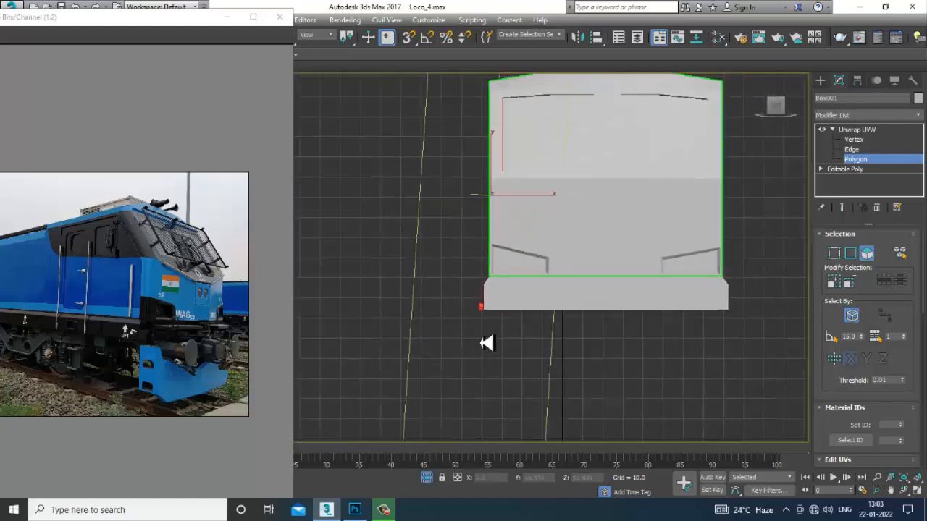
pyautogui.press('F4')
pyautogui.scroll(3, 514, 326)
pyautogui.press('F3')
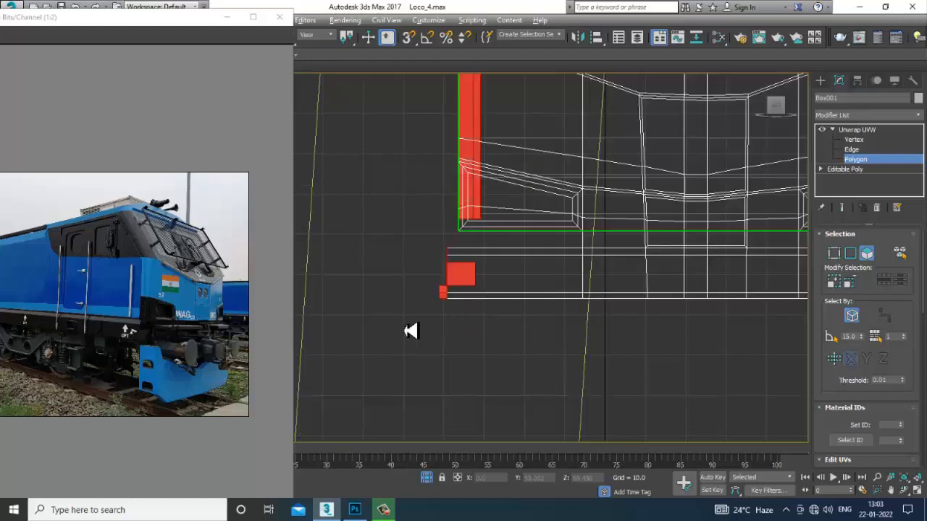
pyautogui.keyDown('alt'); pyautogui.moveTo(403, 320); pyautogui.dragTo(521, 243); pyautogui.keyUp('alt')
pyautogui.hotkey('alt', 'w')
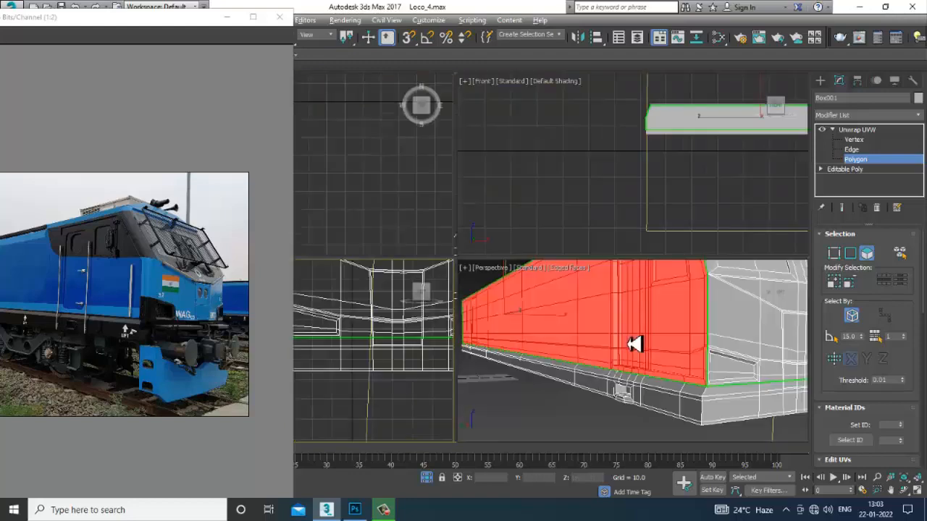
pyautogui.hotkey('alt', 'w')
# - Deselect the stray polygons along the side edge of the windscreen recess
pyautogui.moveTo(628, 340); pyautogui.dragTo(666, 320, button='middle')
pyautogui.scroll(-4, 607, 344)
pyautogui.scroll(-3, 614, 352)
pyautogui.scroll(6, 652, 311)
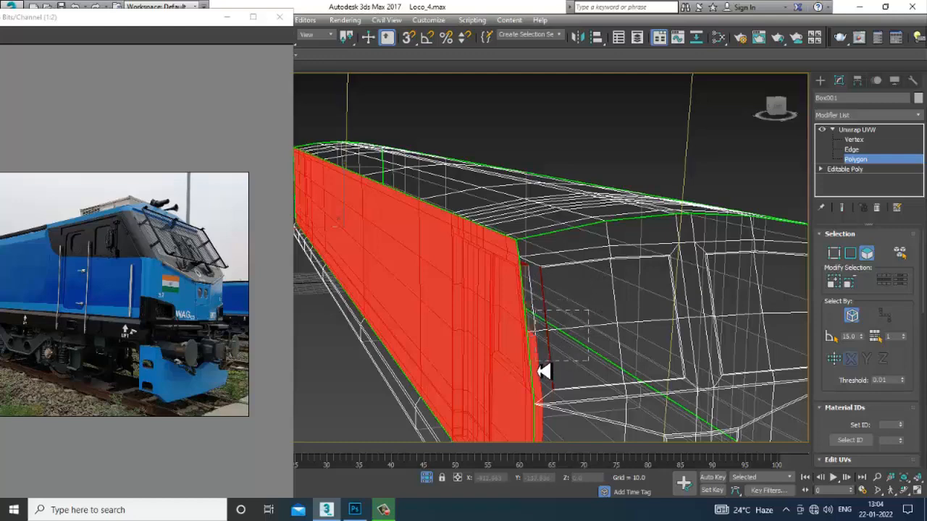
pyautogui.keyDown('alt'); pyautogui.moveTo(539, 371); pyautogui.dragTo(537, 373); pyautogui.keyUp('alt')
pyautogui.keyDown('alt'); pyautogui.moveTo(539, 373); pyautogui.dragTo(625, 291, button='middle'); pyautogui.keyUp('alt')
pyautogui.keyDown('alt'); pyautogui.moveTo(716, 254); pyautogui.dragTo(654, 250, button='middle'); pyautogui.keyUp('alt')
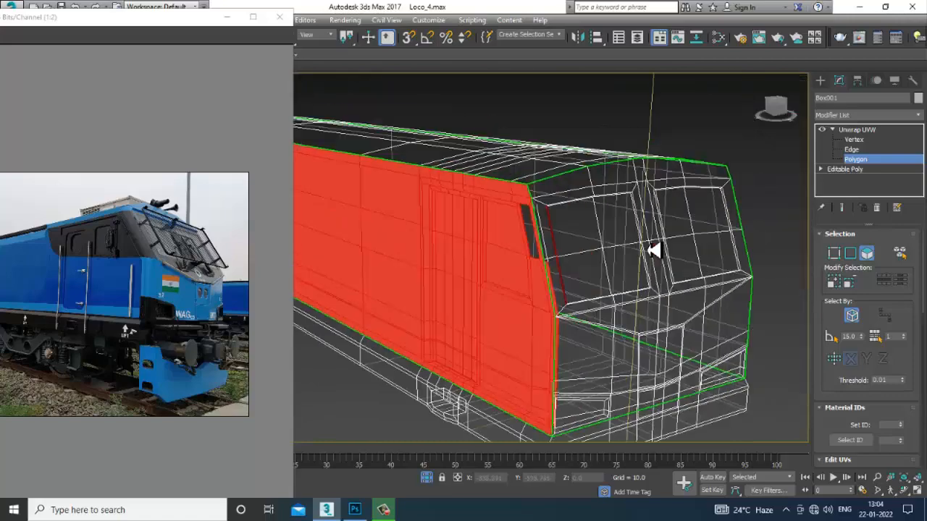
pyautogui.keyDown('alt'); pyautogui.moveTo(528, 221); pyautogui.dragTo(524, 193, button='middle'); pyautogui.keyUp('alt')
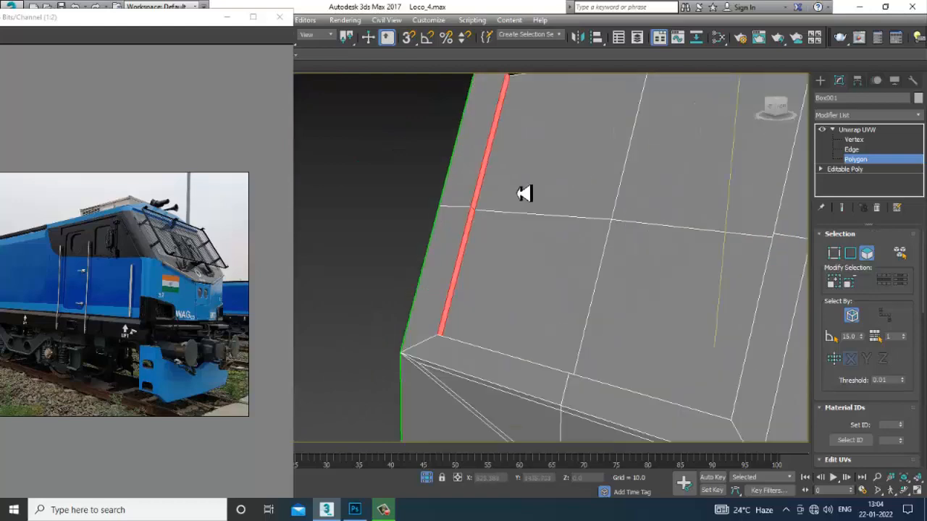
pyautogui.keyDown('alt'); pyautogui.click(478, 196); pyautogui.keyUp('alt')
pyautogui.scroll(-4, 485, 238)
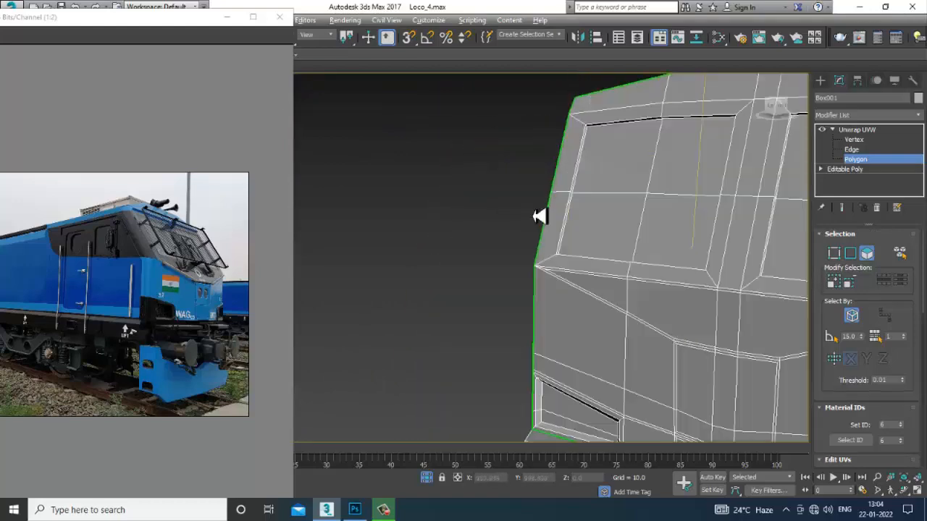
pyautogui.moveTo(541, 215)
pyautogui.keyDown('alt'); pyautogui.mouseDown(button='middle')
pyautogui.moveTo(627, 238)
pyautogui.moveTo(470, 265)
pyautogui.moveTo(466, 251)
pyautogui.mouseUp(button='middle'); pyautogui.keyUp('alt')
pyautogui.scroll(-5, 627, 239)
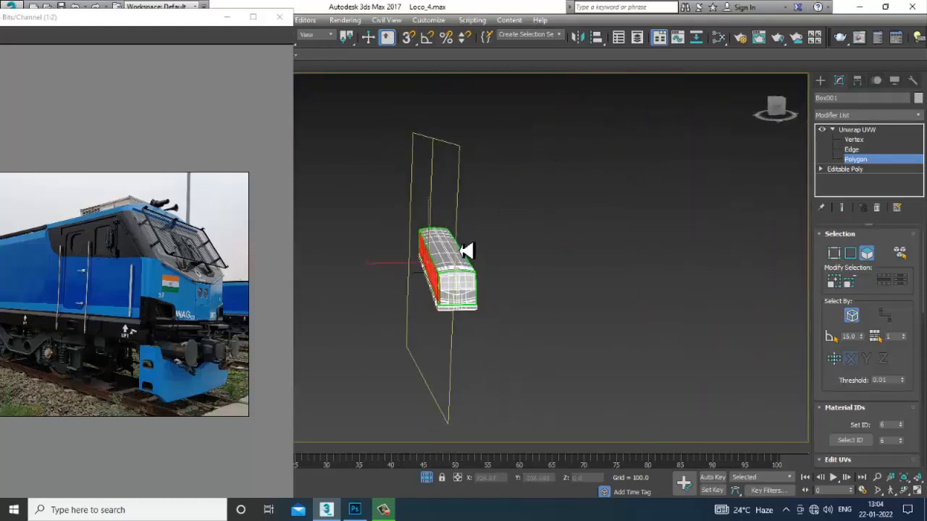
# - Add the missed narrow polygons along the cab's front edge and side window frame to the side wall selection
pyautogui.press('F3')
pyautogui.scroll(4, 469, 292)
pyautogui.moveTo(468, 292)
pyautogui.keyDown('alt'); pyautogui.mouseDown(button='middle')
pyautogui.moveTo(464, 254)
pyautogui.moveTo(447, 269)
pyautogui.moveTo(471, 292)
pyautogui.moveTo(447, 218)
pyautogui.moveTo(488, 262)
pyautogui.mouseUp(button='middle'); pyautogui.keyUp('alt')
pyautogui.scroll(3, 488, 262)
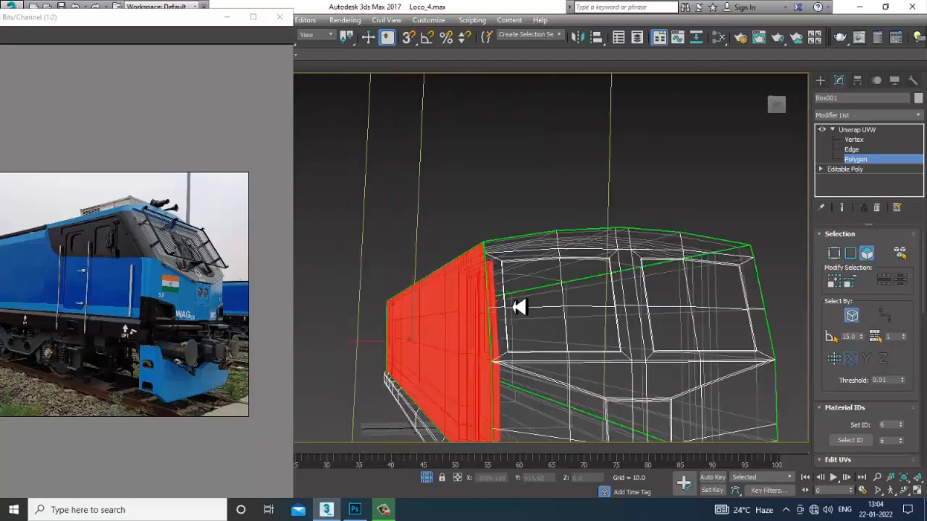
pyautogui.keyDown('alt'); pyautogui.moveTo(517, 307); pyautogui.dragTo(711, 312, button='middle'); pyautogui.keyUp('alt')
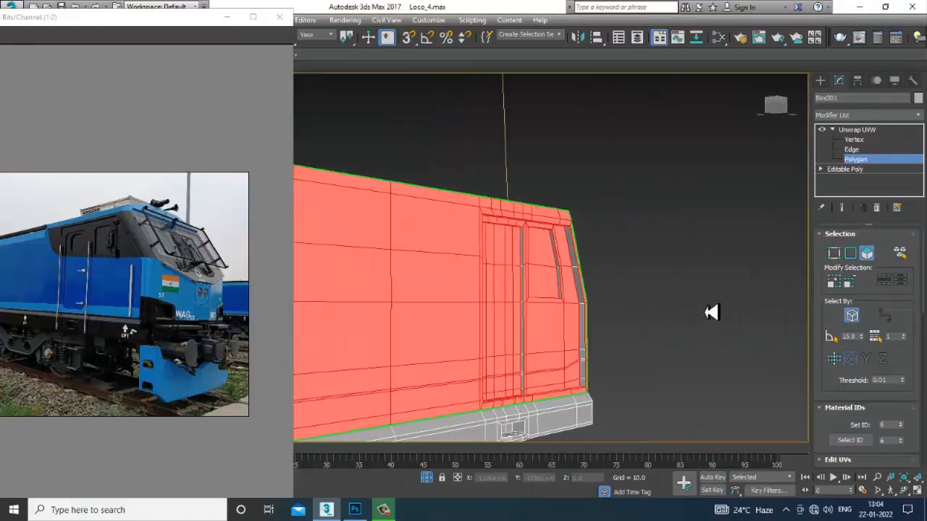
pyautogui.scroll(3, 586, 291)
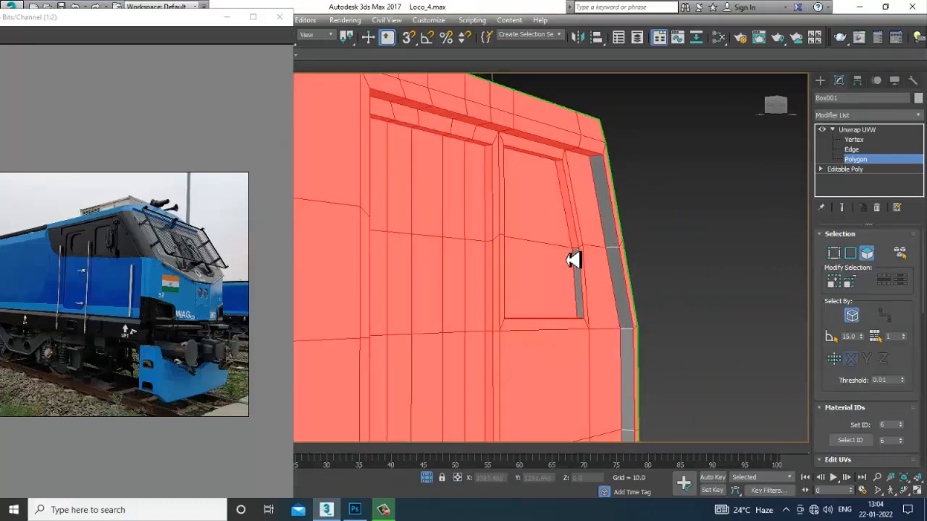
pyautogui.scroll(-3, 616, 260)
pyautogui.keyDown('alt'); pyautogui.moveTo(665, 248); pyautogui.dragTo(661, 251, button='middle'); pyautogui.keyUp('alt')
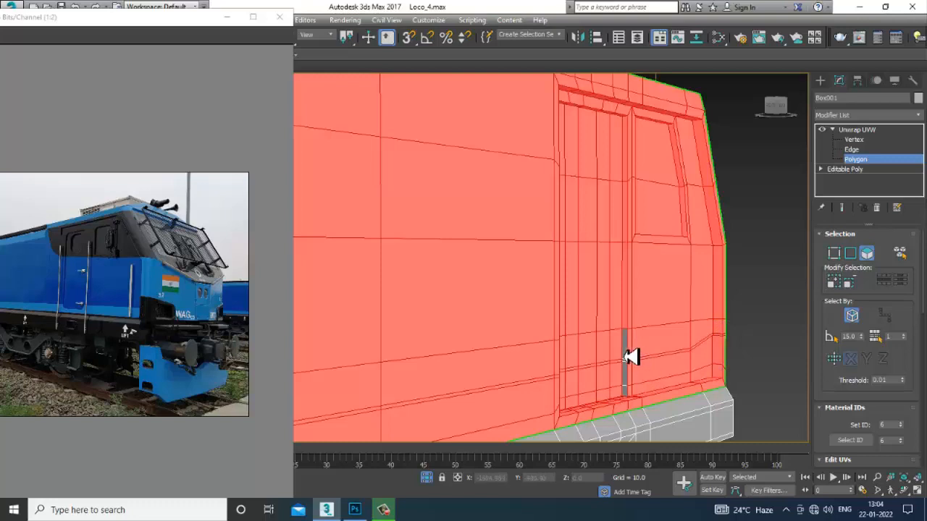
# - Add the missed narrow polygons down the front edge of the cab door recess to the selection
pyautogui.scroll(2, 630, 357)
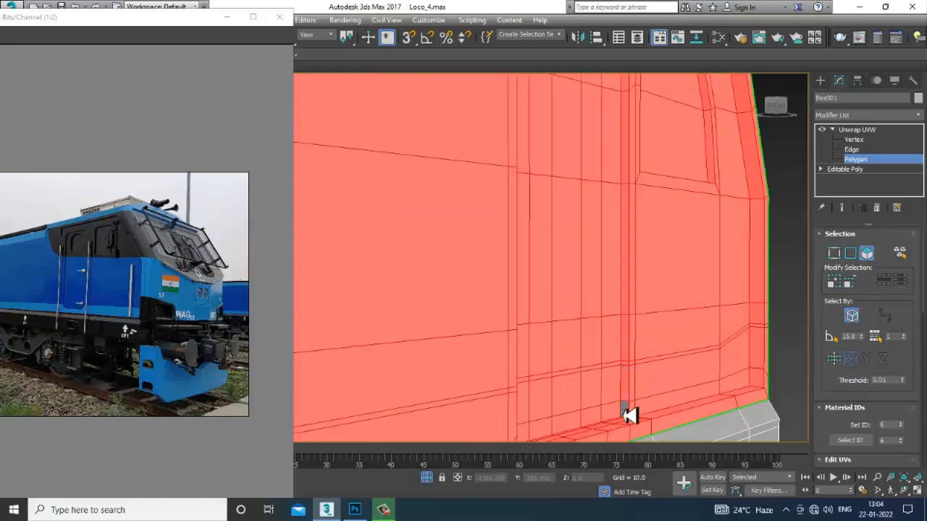
pyautogui.scroll(-5, 710, 362)
pyautogui.scroll(4, 645, 387)
pyautogui.scroll(-4, 683, 299)
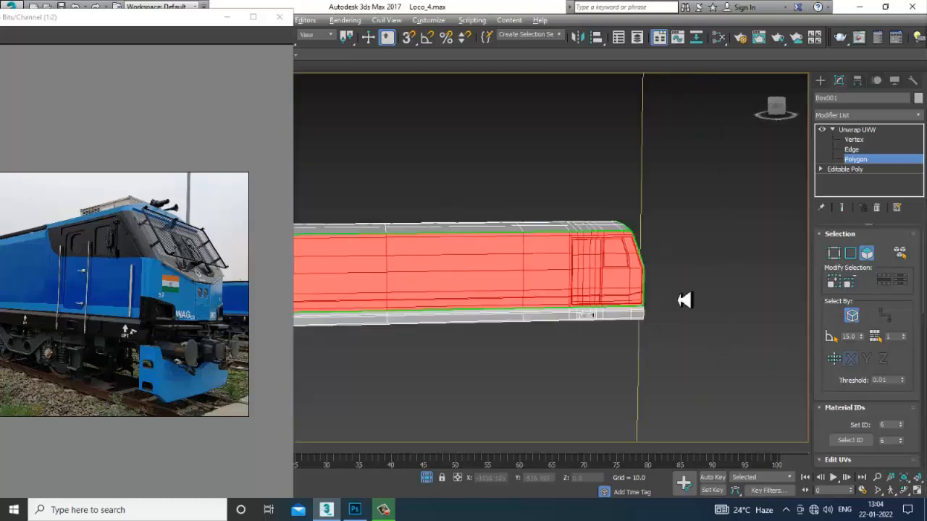
pyautogui.scroll(-3, 608, 297)
# - Add the missed strip of polygons along the recess edge near the wall's rear end to the selection
pyautogui.keyDown('alt'); pyautogui.moveTo(631, 285); pyautogui.dragTo(485, 262, button='middle'); pyautogui.keyUp('alt')
pyautogui.scroll(3, 500, 306)
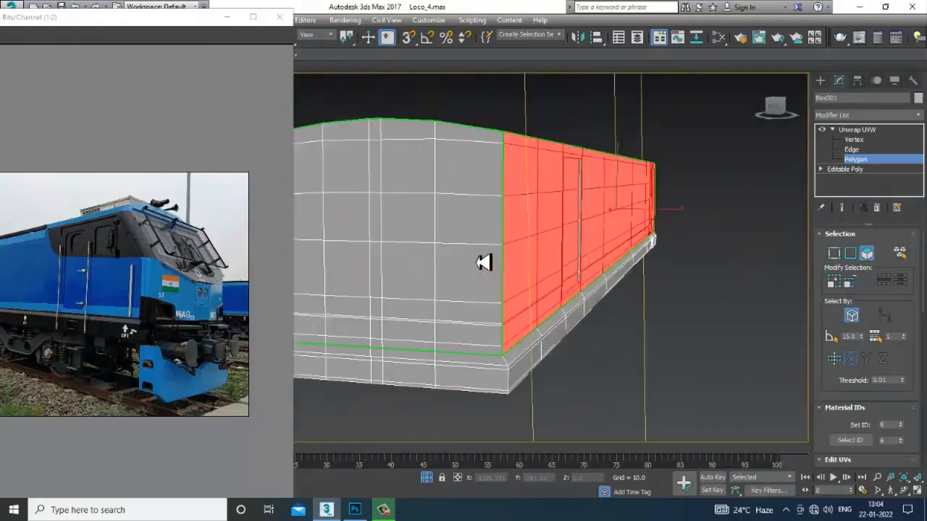
pyautogui.scroll(2, 523, 241)
pyautogui.scroll(3, 523, 241)
pyautogui.keyDown('ctrl'); pyautogui.click(609, 154); pyautogui.keyUp('ctrl')
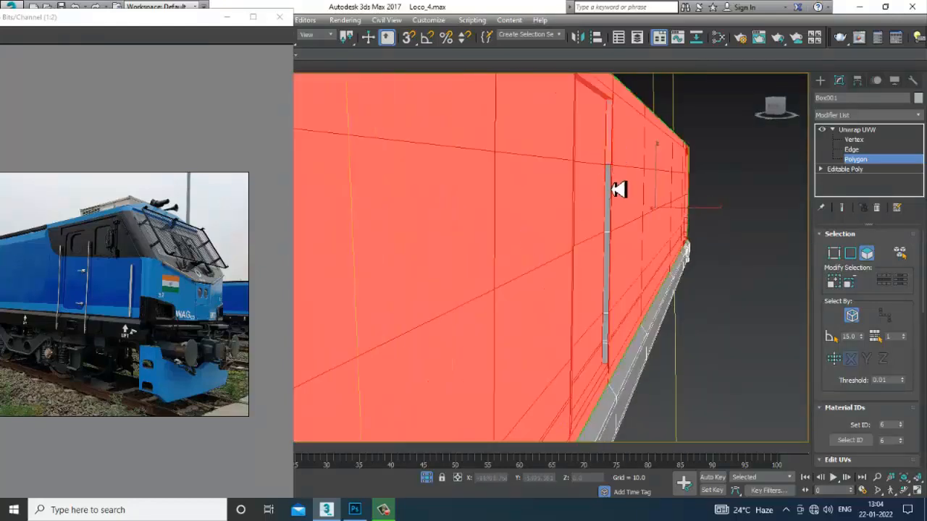
pyautogui.keyDown('ctrl'); pyautogui.click(609, 196); pyautogui.keyUp('ctrl')
pyautogui.keyDown('ctrl'); pyautogui.click(609, 266); pyautogui.keyUp('ctrl')
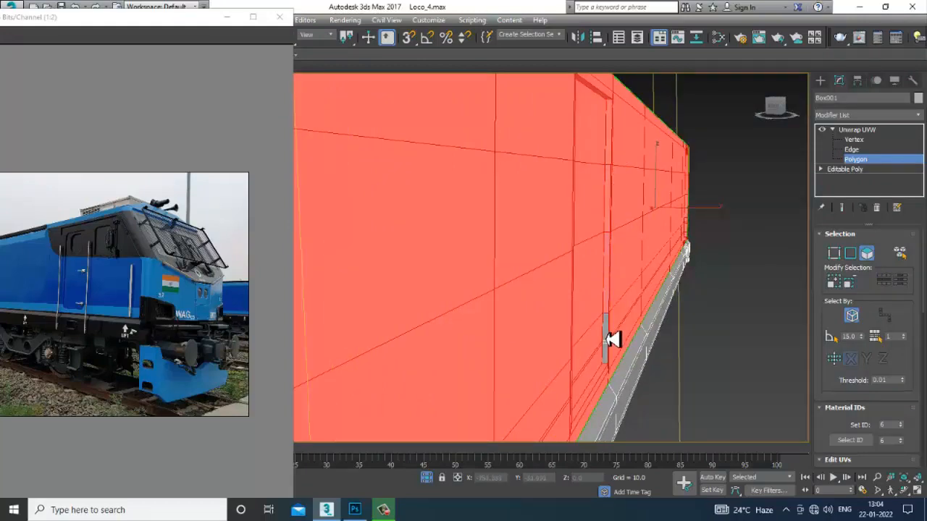
pyautogui.keyDown('ctrl'); pyautogui.click(611, 336); pyautogui.keyUp('ctrl')
pyautogui.scroll(-5, 613, 359)
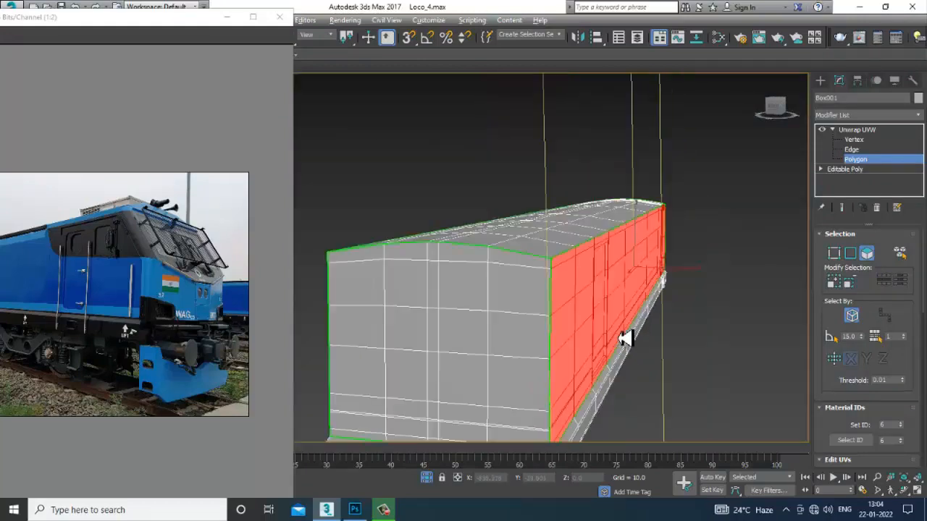
# - Apply a planar projection aligned to the Y axis to the selected side wall polygons
pyautogui.keyDown('alt'); pyautogui.moveTo(627, 338); pyautogui.dragTo(434, 306, button='middle'); pyautogui.keyUp('alt')
pyautogui.scroll(4, 567, 326)
pyautogui.moveTo(567, 326)
pyautogui.keyDown('alt'); pyautogui.mouseDown(button='middle')
pyautogui.moveTo(606, 303)
pyautogui.moveTo(685, 290)
pyautogui.moveTo(485, 279)
pyautogui.moveTo(723, 340)
pyautogui.moveTo(606, 327)
pyautogui.moveTo(507, 345)
pyautogui.moveTo(672, 317)
pyautogui.moveTo(572, 282)
pyautogui.moveTo(467, 279)
pyautogui.moveTo(587, 326)
pyautogui.moveTo(569, 323)
pyautogui.moveTo(577, 322)
pyautogui.mouseUp(button='middle'); pyautogui.keyUp('alt')
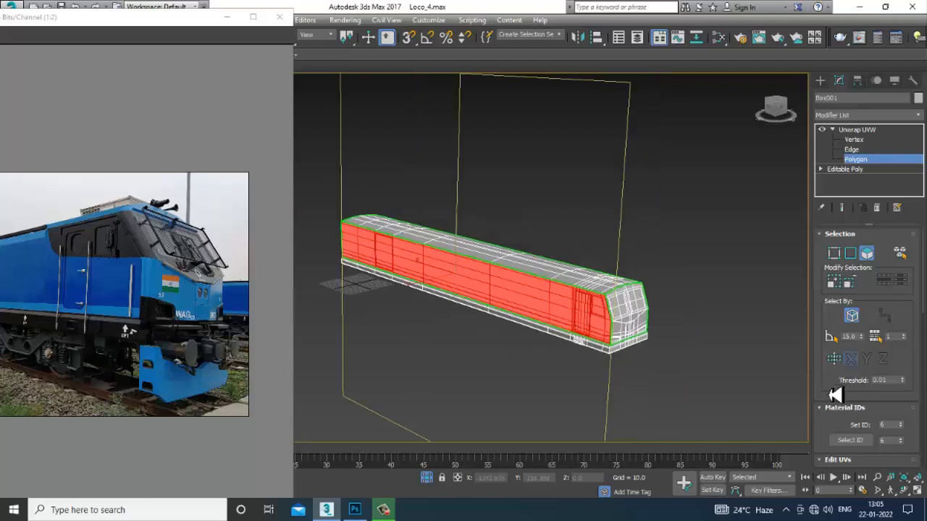
pyautogui.moveTo(835, 395); pyautogui.dragTo(830, 157)
pyautogui.moveTo(851, 302); pyautogui.dragTo(836, 210)
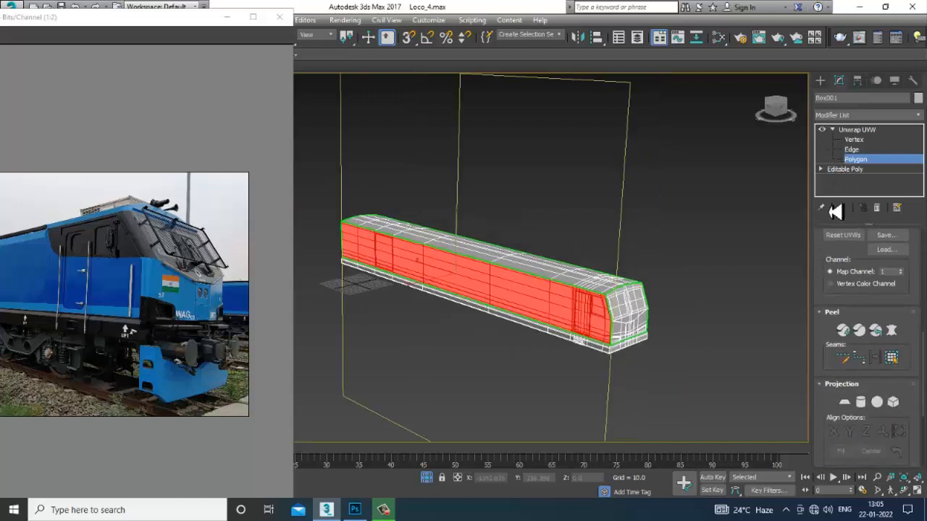
pyautogui.click(844, 402)
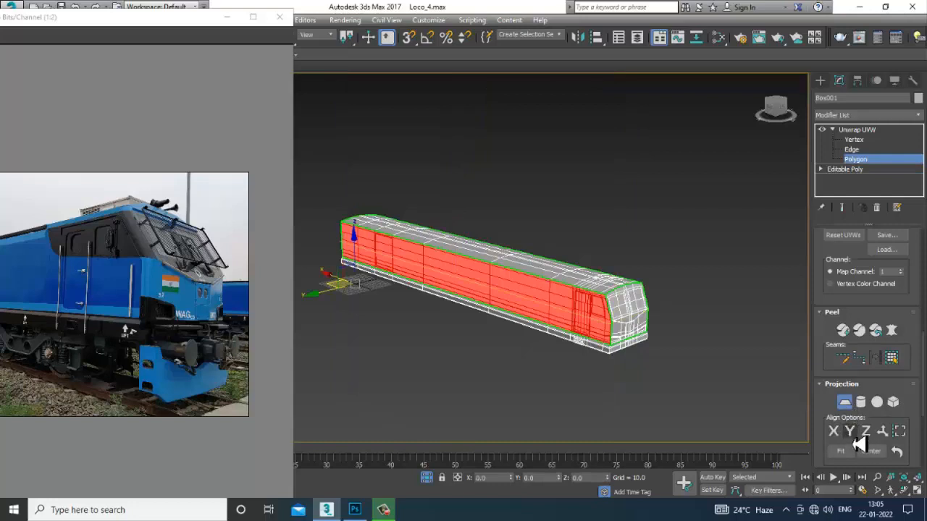
pyautogui.click(858, 444)
pyautogui.scroll(2, 676, 269)
pyautogui.scroll(-2, 616, 271)
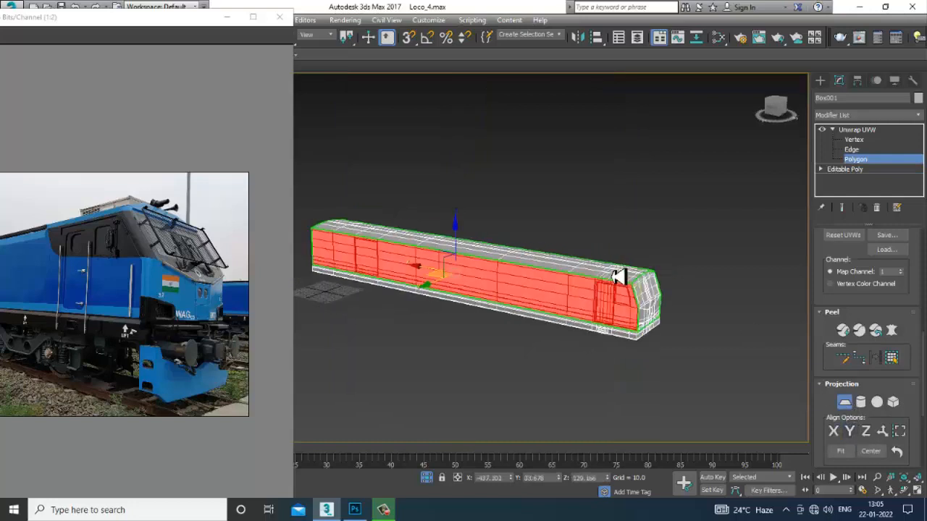
# - Open the UV editor, maximise its window and frame the side wall's UVs
pyautogui.scroll(6, 683, 296)
pyautogui.scroll(-2, 770, 266)
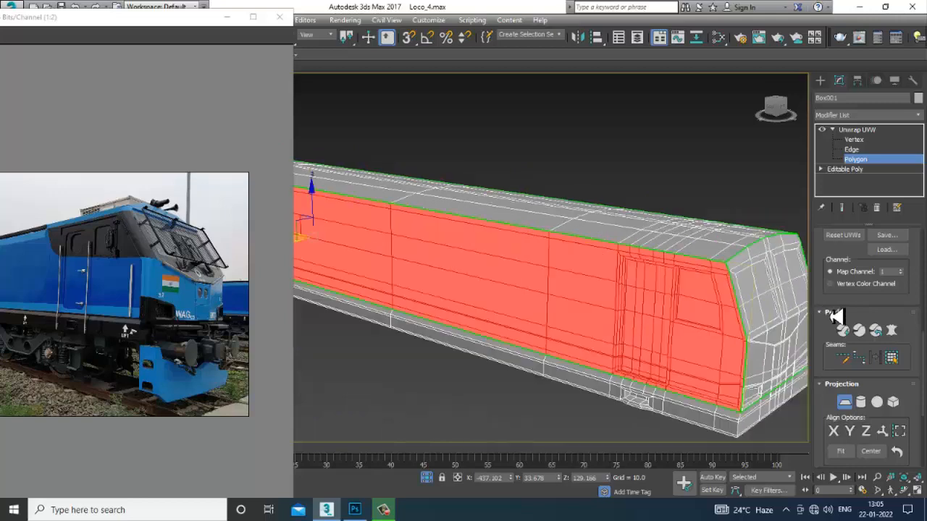
pyautogui.scroll(5, 832, 329)
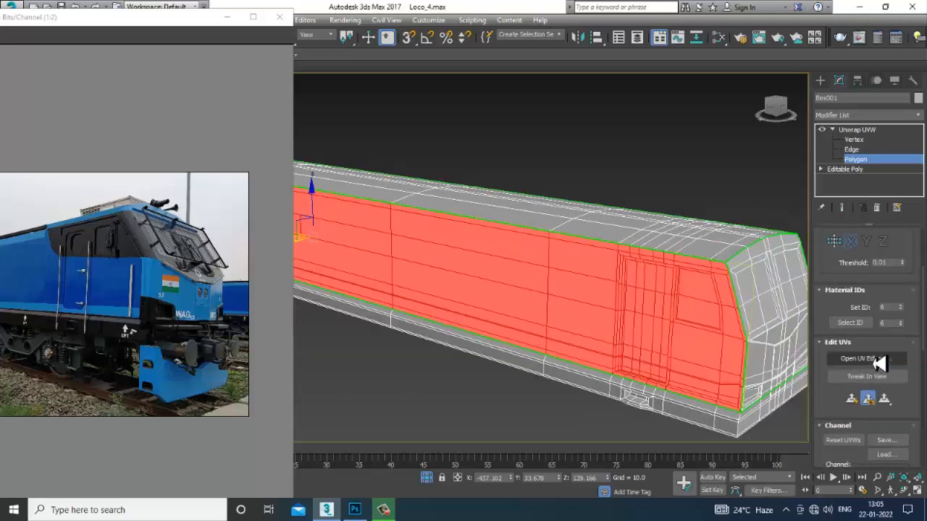
pyautogui.click(839, 358)
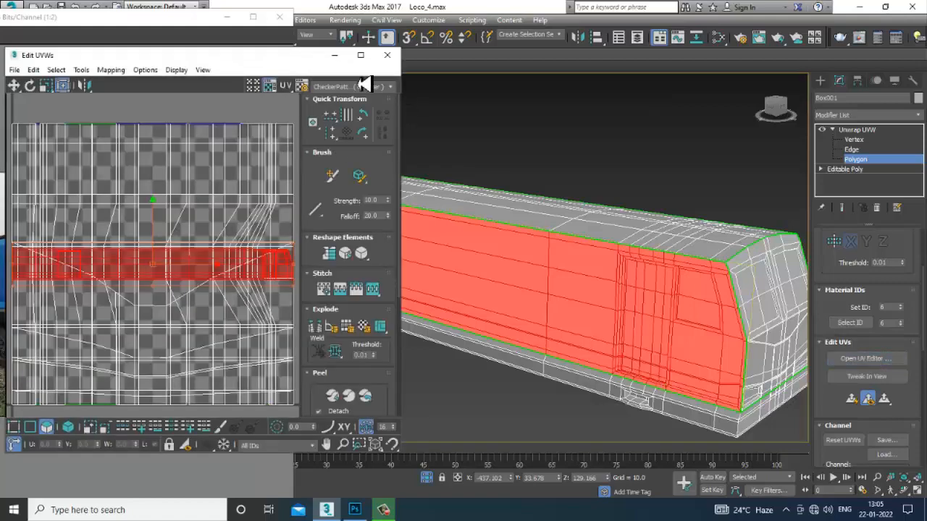
pyautogui.click(364, 62)
pyautogui.scroll(-2, 407, 198)
pyautogui.moveTo(437, 244); pyautogui.dragTo(535, 261, button='middle')
pyautogui.scroll(1, 545, 266)
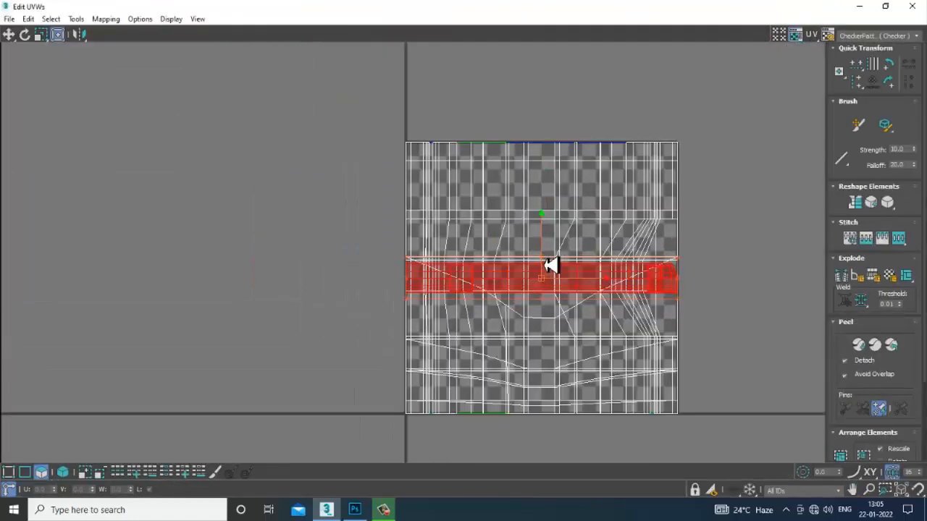
# - Move the side wall's UV shell out of the texture tile into the empty space beside it
pyautogui.press('3')
pyautogui.moveTo(553, 284); pyautogui.dragTo(182, 224)
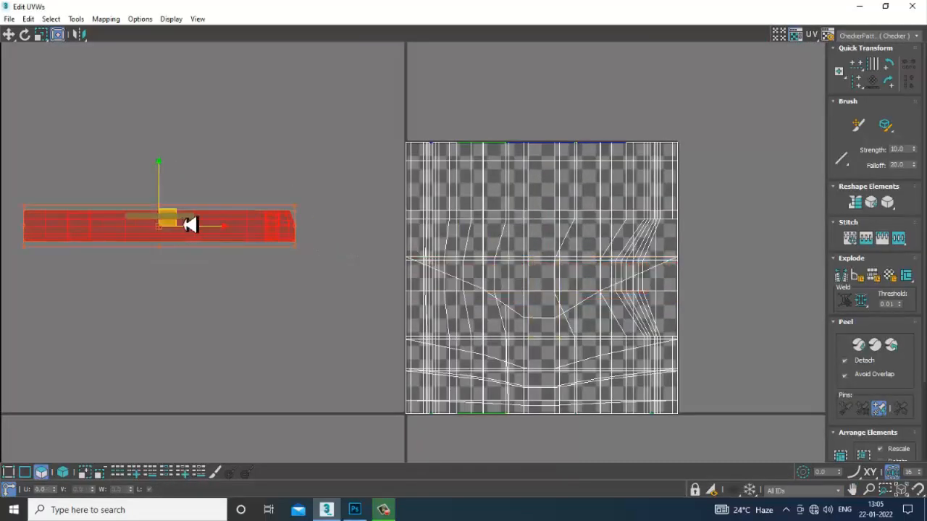
pyautogui.moveTo(183, 224); pyautogui.dragTo(359, 264, button='middle')
pyautogui.scroll(1, 359, 264)
pyautogui.press('w')
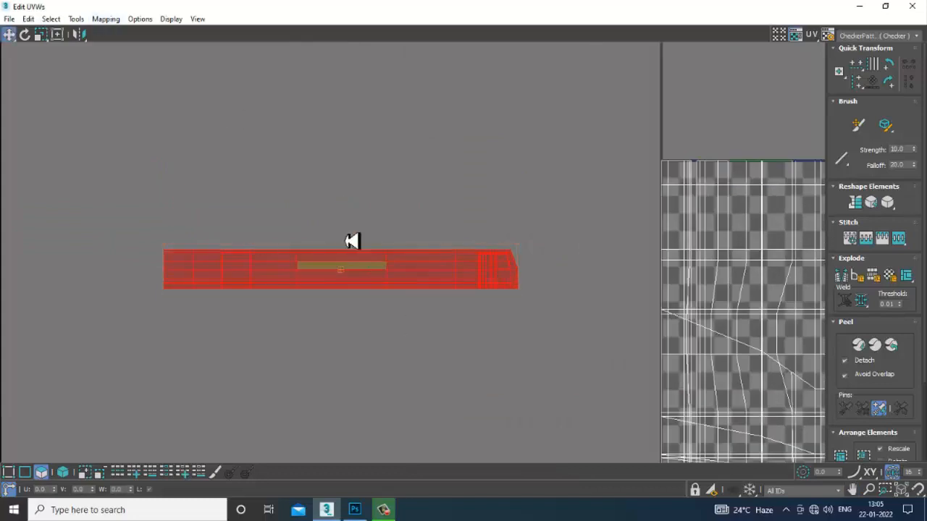
# - Try relaxing the side wall's UV shell by polygon angles with 100 iterations and an amount of 0.1
pyautogui.click(77, 20)
pyautogui.click(148, 214)
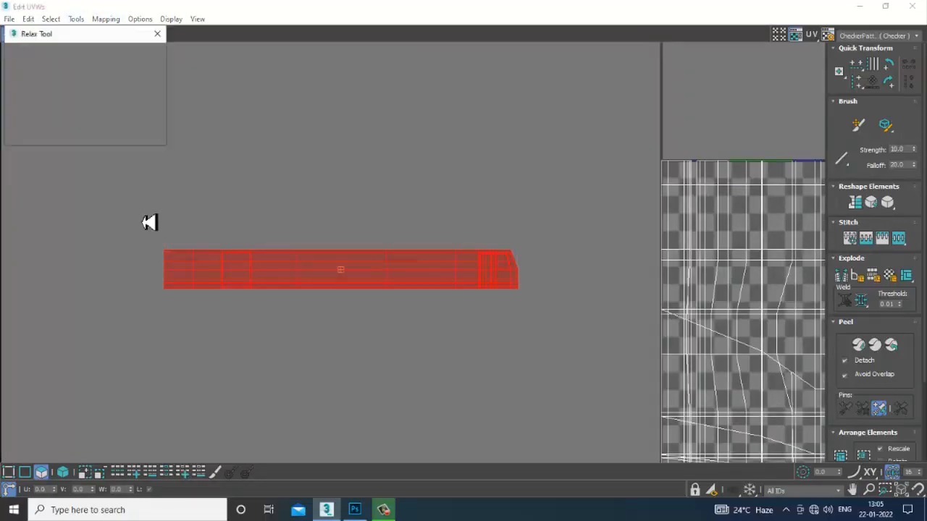
pyautogui.click(141, 104)
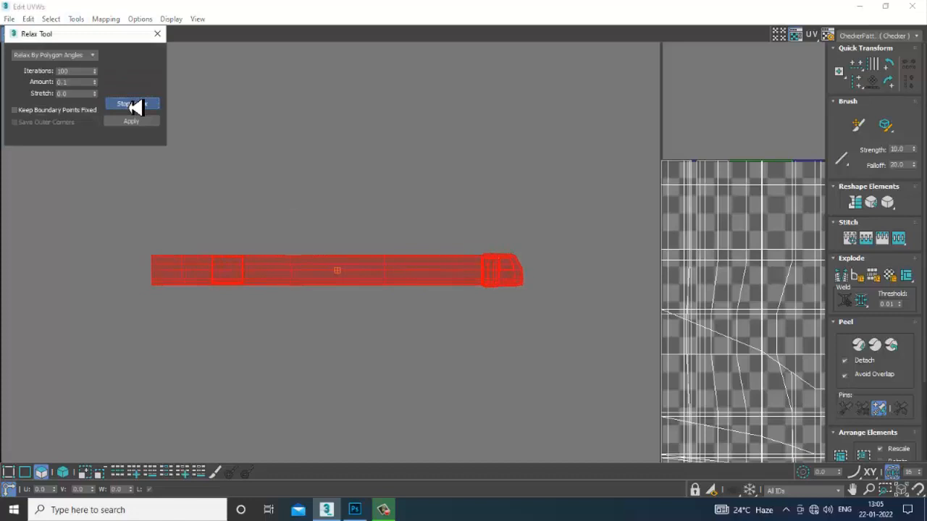
pyautogui.click(132, 104)
pyautogui.scroll(6, 488, 160)
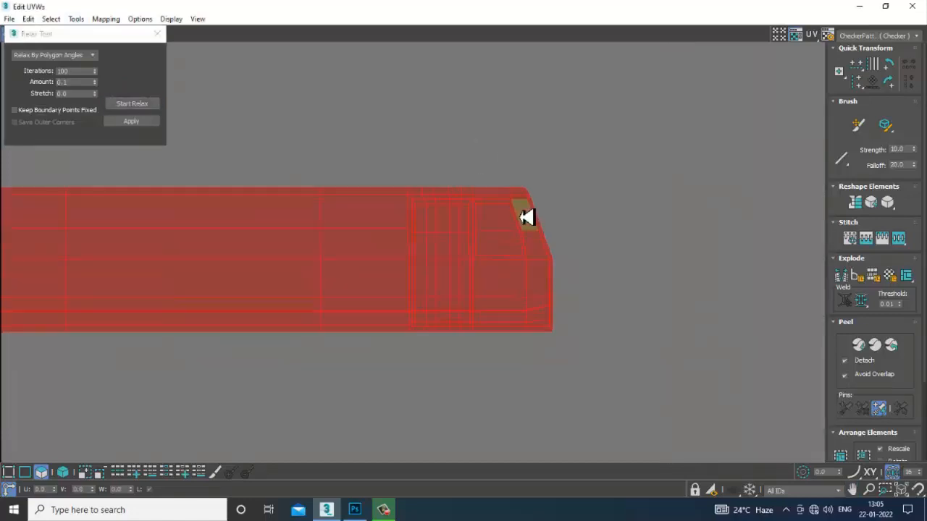
pyautogui.moveTo(527, 217); pyautogui.dragTo(544, 215, button='middle')
pyautogui.moveTo(447, 180); pyautogui.dragTo(545, 177, button='middle')
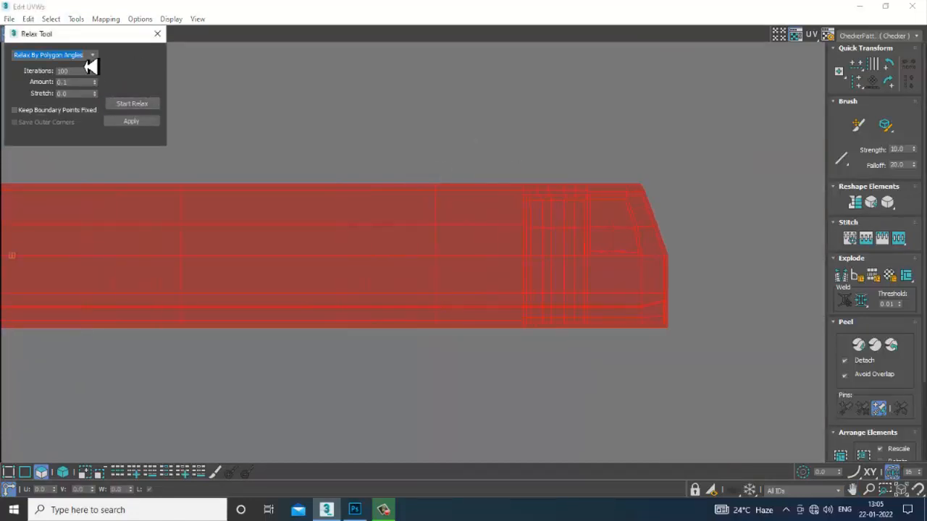
# - Try the polygon-angle relax once more on the side wall's UV shell, and close the Relax Tool
pyautogui.click(91, 56)
pyautogui.click(75, 67)
pyautogui.click(140, 104)
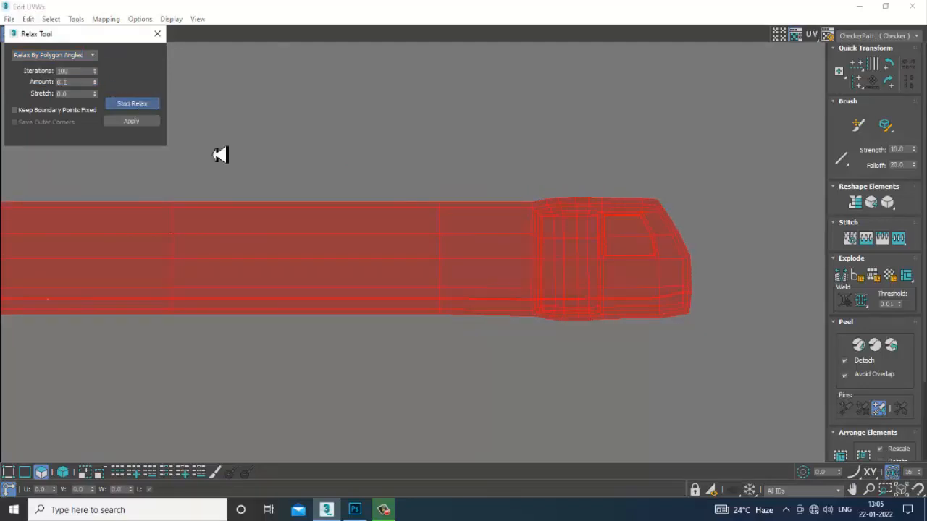
pyautogui.moveTo(505, 266); pyautogui.dragTo(628, 271, button='middle')
pyautogui.scroll(-2, 585, 267)
pyautogui.scroll(-2, 629, 271)
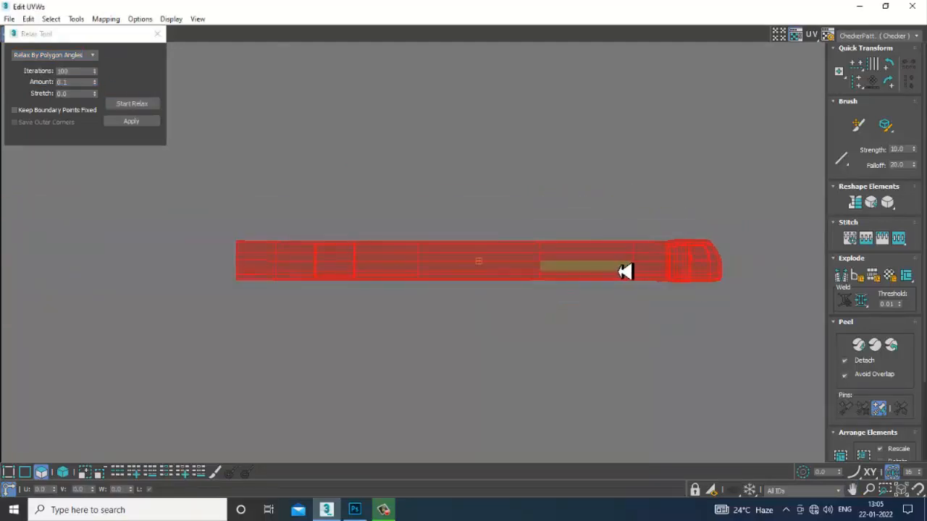
pyautogui.scroll(1, 624, 271)
pyautogui.click(158, 34)
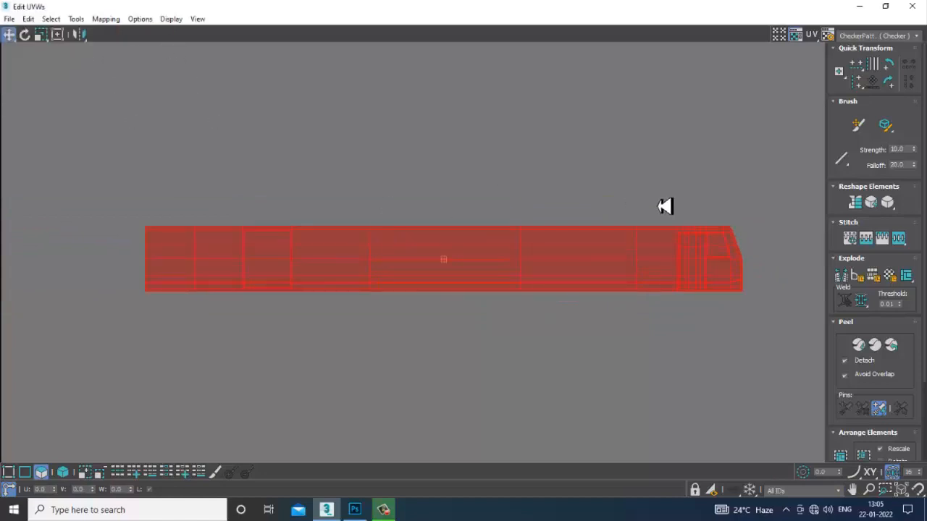
# - Minimise the UV editor to return to the locomotive model
pyautogui.moveTo(661, 207); pyautogui.dragTo(522, 190, button='middle')
pyautogui.scroll(-2, 523, 190)
pyautogui.click(860, 6)
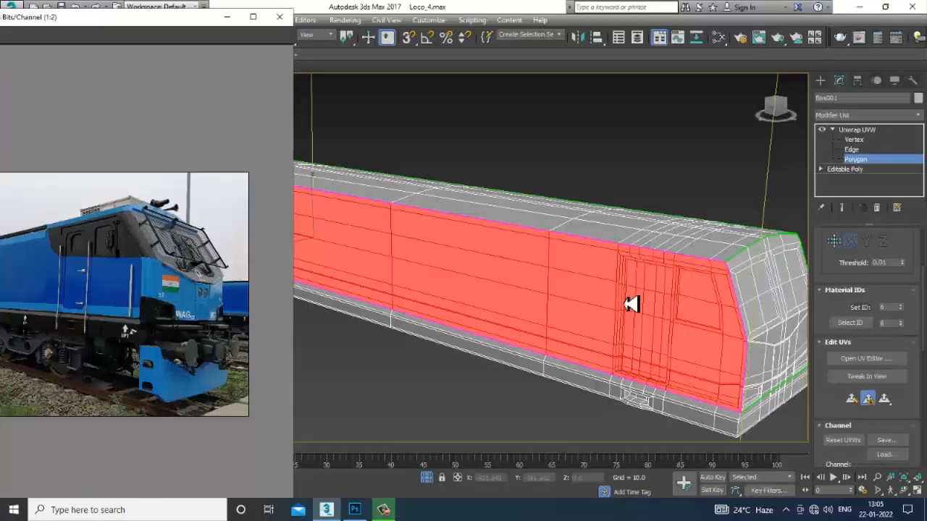
# - Examine the mapped side wall and the rest of the body shell in perspective, side and end-on views
pyautogui.scroll(-3, 631, 304)
pyautogui.keyDown('alt'); pyautogui.moveTo(642, 311); pyautogui.dragTo(727, 317, button='middle'); pyautogui.keyUp('alt')
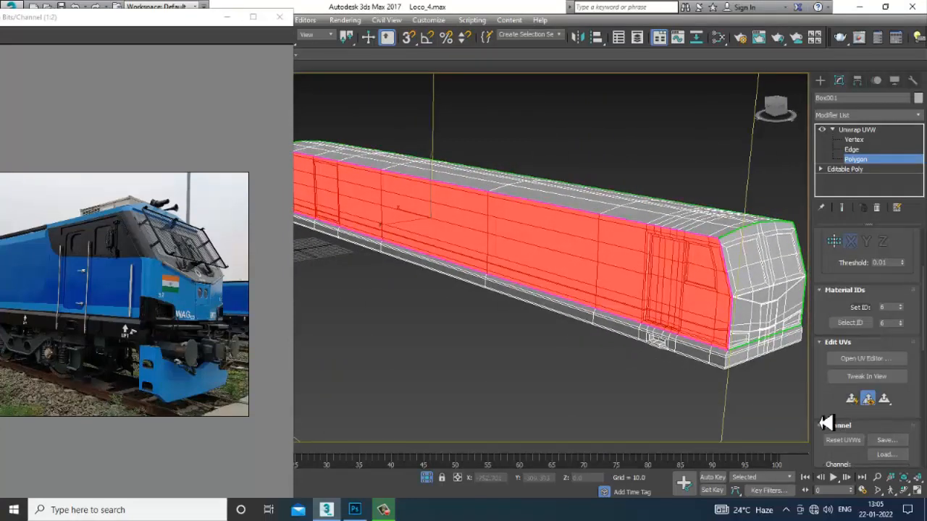
pyautogui.moveTo(834, 423); pyautogui.dragTo(800, 85)
pyautogui.moveTo(551, 269); pyautogui.dragTo(532, 270, button='middle')
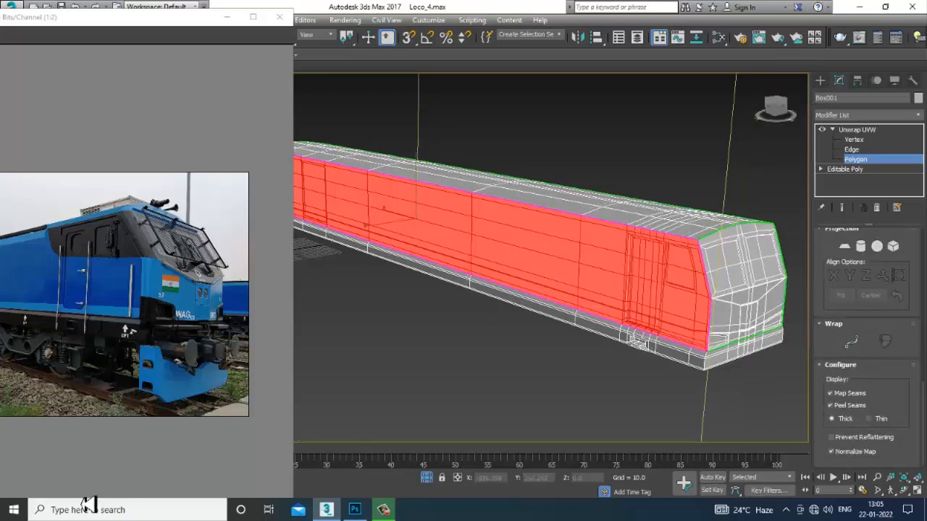
pyautogui.scroll(-5, 641, 310)
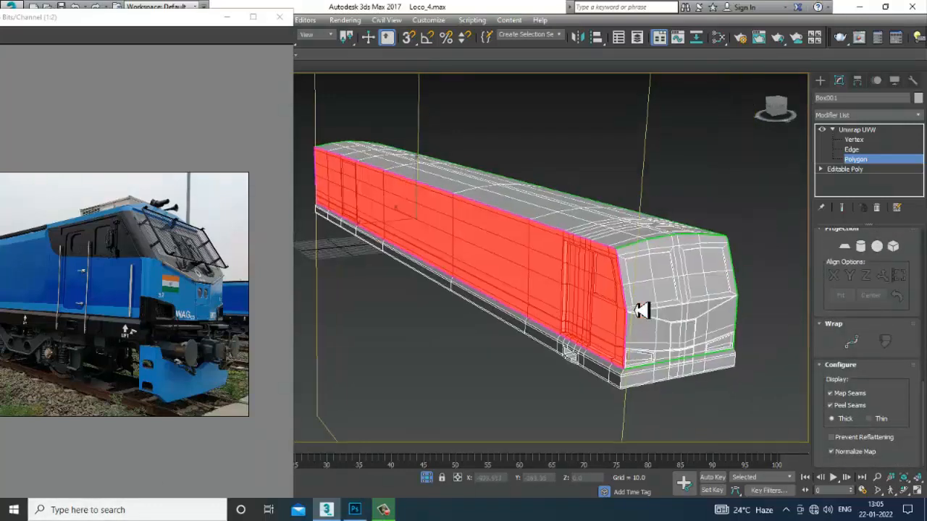
pyautogui.keyDown('alt'); pyautogui.moveTo(571, 229); pyautogui.dragTo(616, 234, button='middle'); pyautogui.keyUp('alt')
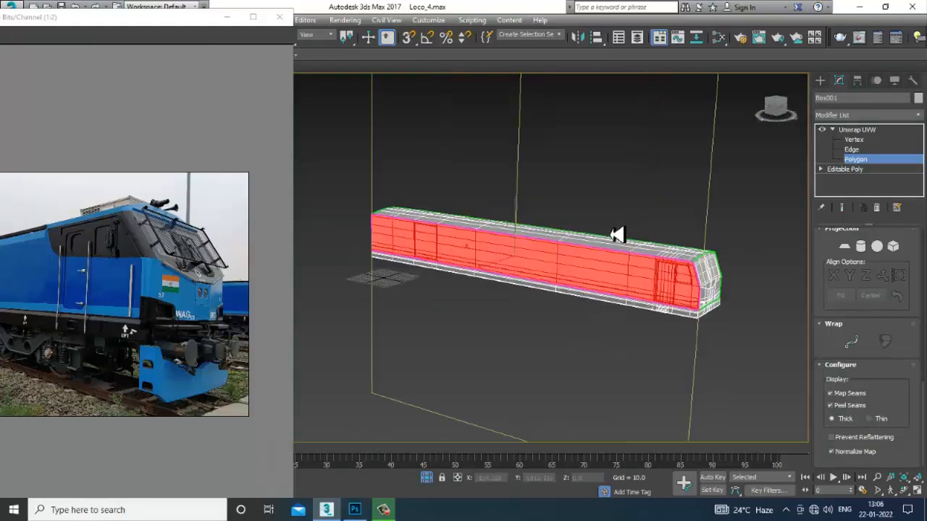
pyautogui.keyDown('alt'); pyautogui.moveTo(702, 290); pyautogui.dragTo(651, 275, button='middle'); pyautogui.keyUp('alt')
pyautogui.hotkey('alt', 'w')
pyautogui.moveTo(631, 187); pyautogui.dragTo(594, 196, button='middle')
pyautogui.hotkey('alt', 'w')
pyautogui.press('z')
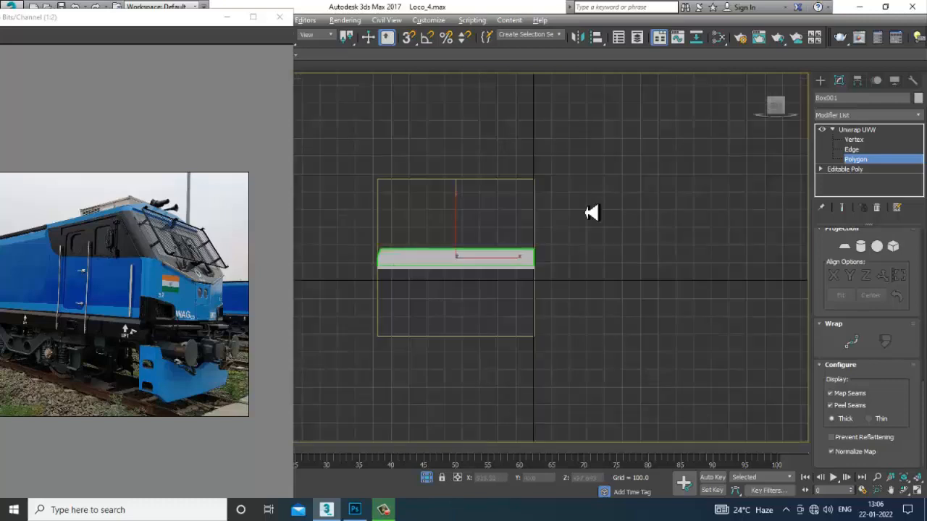
pyautogui.hotkey('alt', 'w')
pyautogui.moveTo(429, 362); pyautogui.dragTo(421, 358, button='middle')
pyautogui.hotkey('alt', 'w')
pyautogui.scroll(-2, 434, 357)
pyautogui.moveTo(555, 238); pyautogui.dragTo(517, 323, button='middle')
pyautogui.scroll(-2, 539, 320)
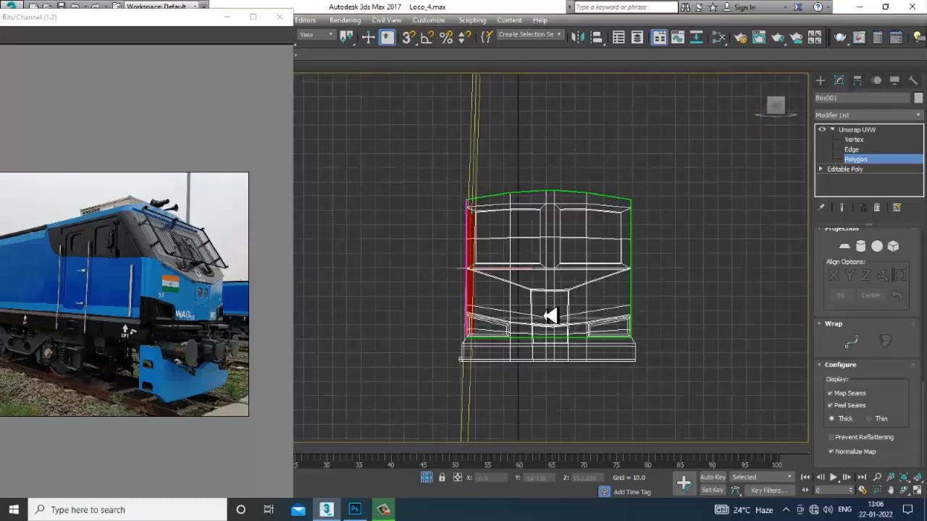
pyautogui.scroll(1, 551, 312)
pyautogui.hotkey('alt', 'w')
pyautogui.keyDown('alt'); pyautogui.moveTo(738, 385); pyautogui.dragTo(667, 346, button='middle'); pyautogui.keyUp('alt')
pyautogui.hotkey('alt', 'w')
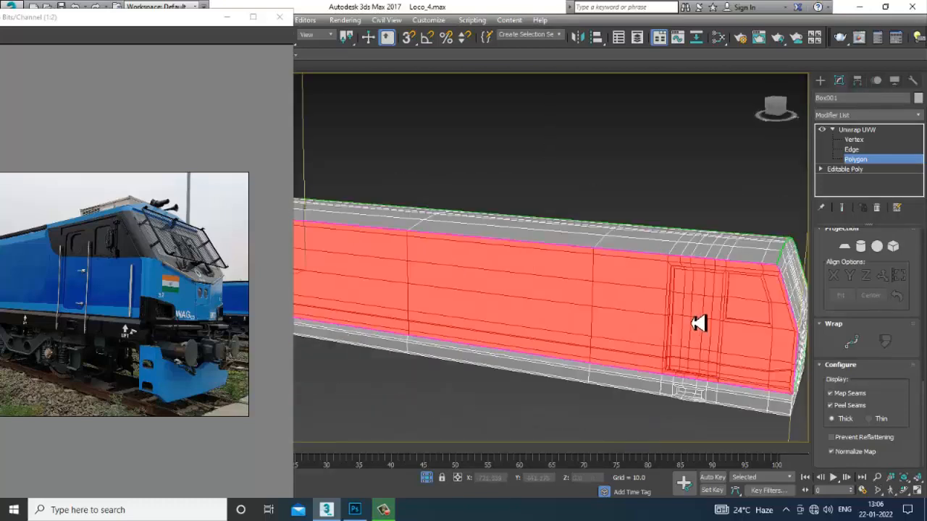
# - Leave the unwrap's polygon level and create a Standard material with a Checker map as its diffuse colour
pyautogui.scroll(-3, 658, 310)
pyautogui.scroll(1, 660, 313)
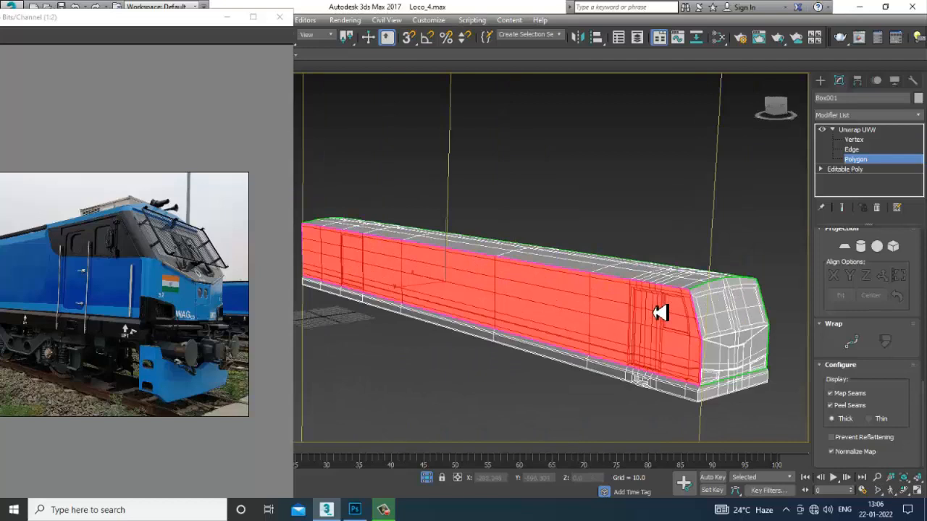
pyautogui.click(884, 132)
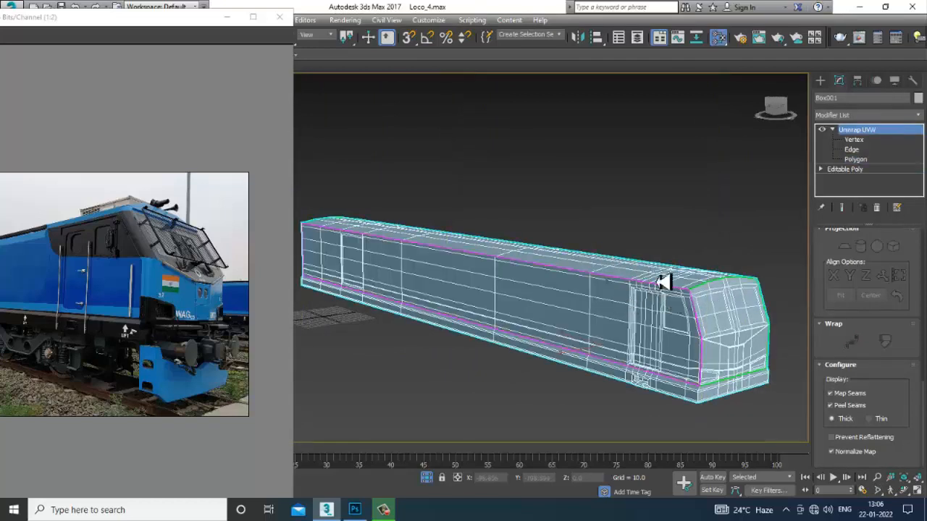
pyautogui.press('m')
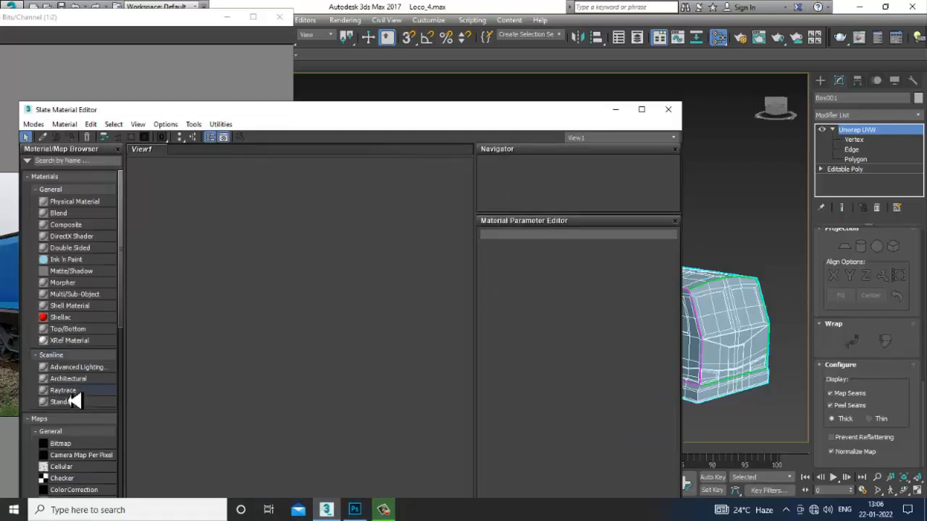
pyautogui.moveTo(75, 401); pyautogui.dragTo(332, 268)
pyautogui.doubleClick(332, 268)
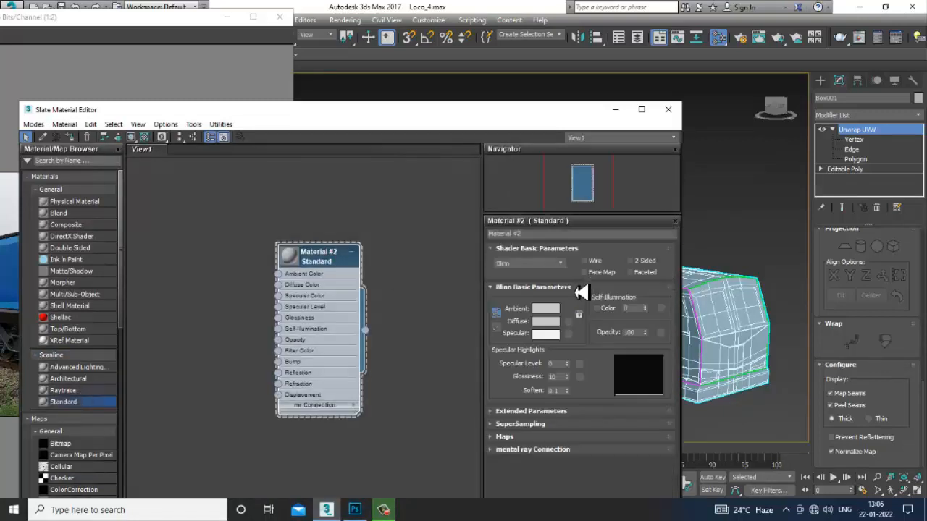
pyautogui.click(571, 325)
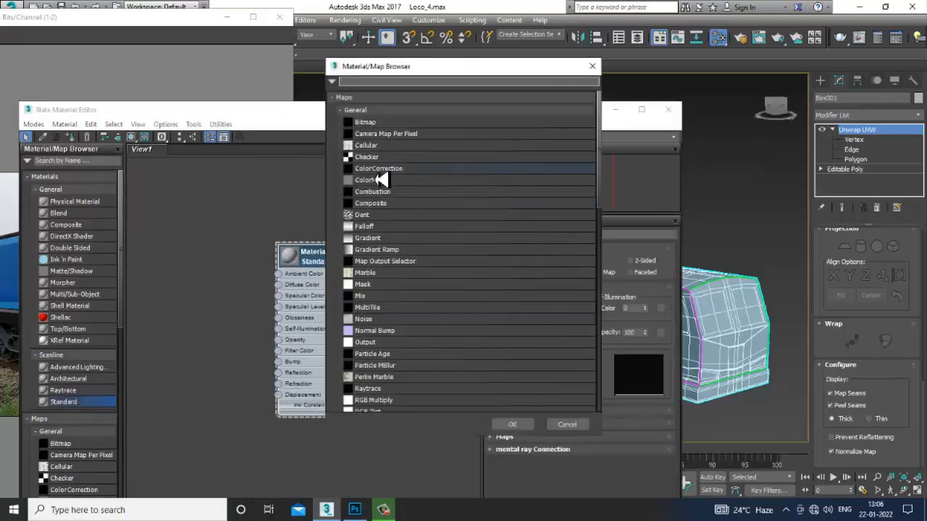
pyautogui.doubleClick(377, 158)
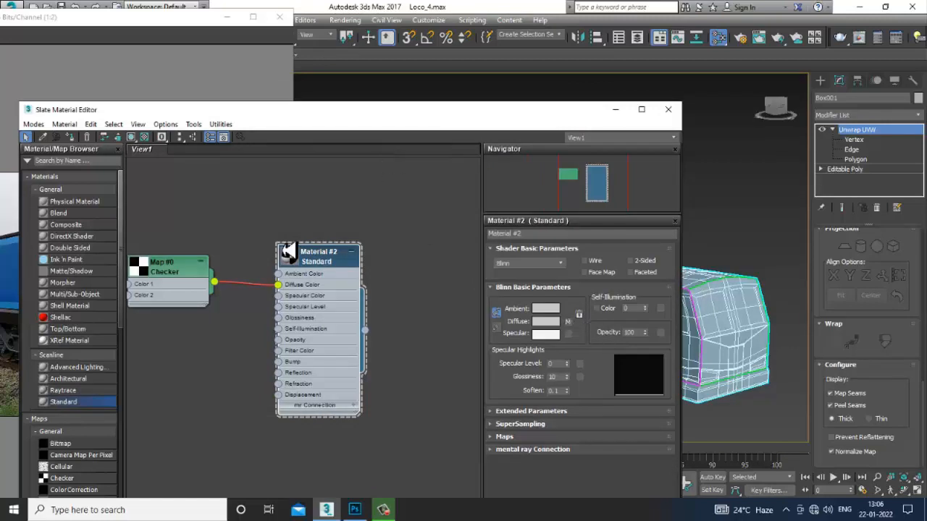
# - Set the Checker map's U and V tiling to 5, assign the material to the body shell and show it shaded
pyautogui.click(570, 323)
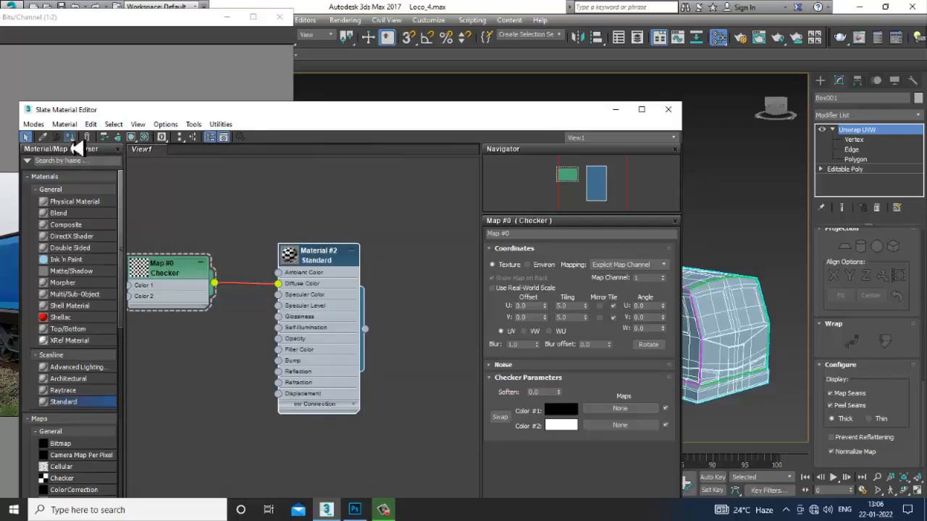
pyautogui.click(131, 137)
pyautogui.click(616, 110)
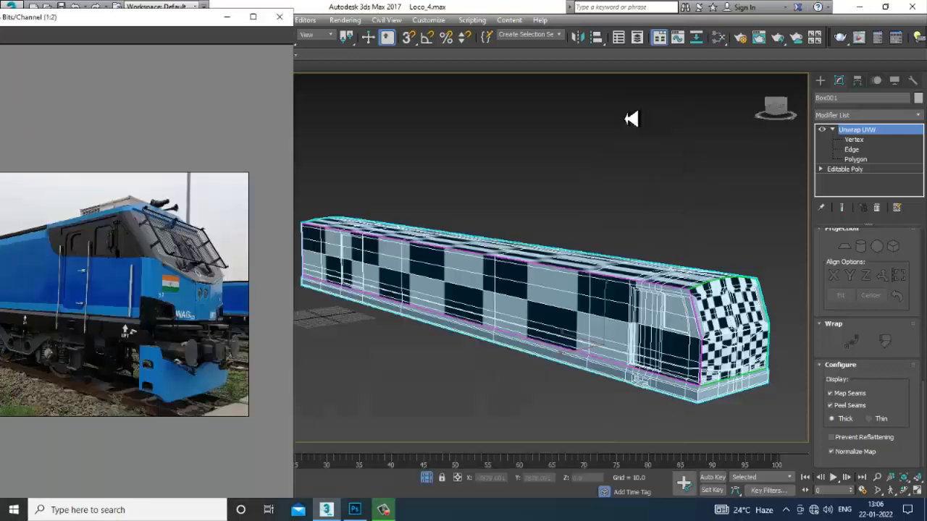
# - Deselect the body shell and set the Checker map's U and V tiling to 20
pyautogui.click(697, 135)
pyautogui.keyDown('alt'); pyautogui.moveTo(693, 236); pyautogui.dragTo(687, 212, button='middle'); pyautogui.keyUp('alt')
pyautogui.scroll(4, 582, 258)
pyautogui.keyDown('alt'); pyautogui.moveTo(583, 259); pyautogui.dragTo(633, 287, button='middle'); pyautogui.keyUp('alt')
pyautogui.scroll(-4, 648, 281)
pyautogui.press('m')
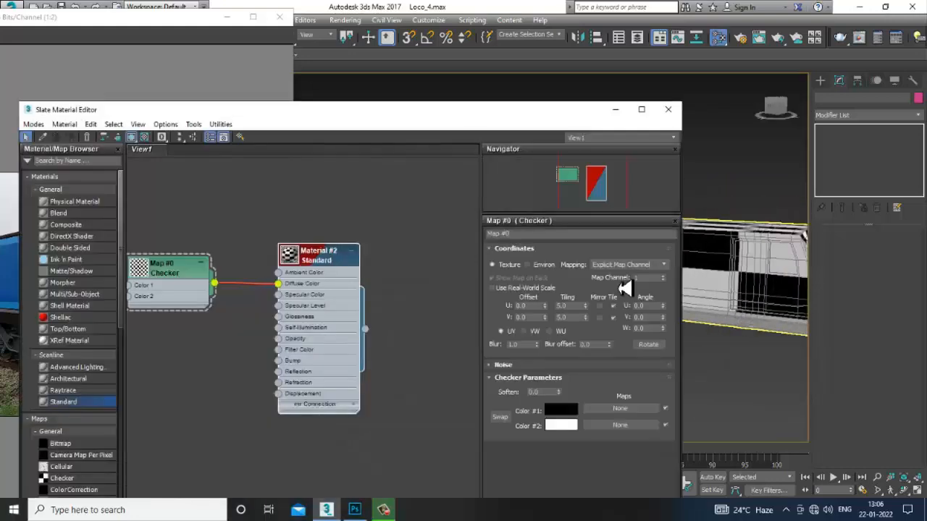
pyautogui.write('20')
pyautogui.press('Tab')
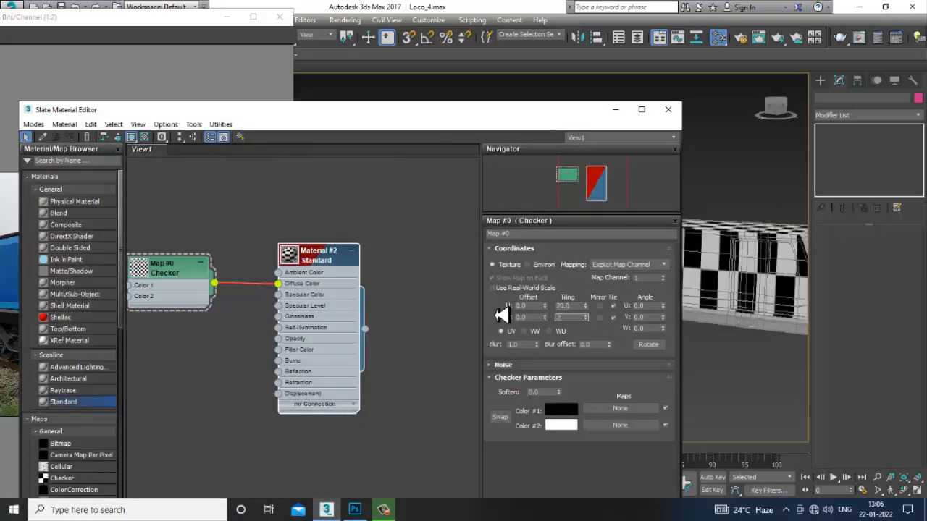
pyautogui.write('20')
pyautogui.press('Return')
pyautogui.click(617, 111)
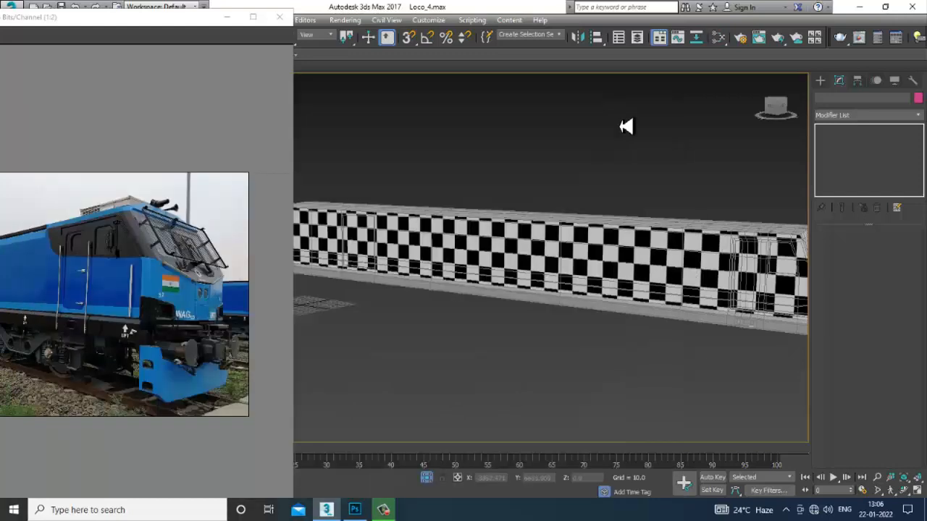
# - Examine the checker pattern for stretching on the cab front, roof and side wall
pyautogui.keyDown('alt'); pyautogui.moveTo(653, 315); pyautogui.dragTo(583, 305, button='middle'); pyautogui.keyUp('alt')
pyautogui.scroll(5, 583, 305)
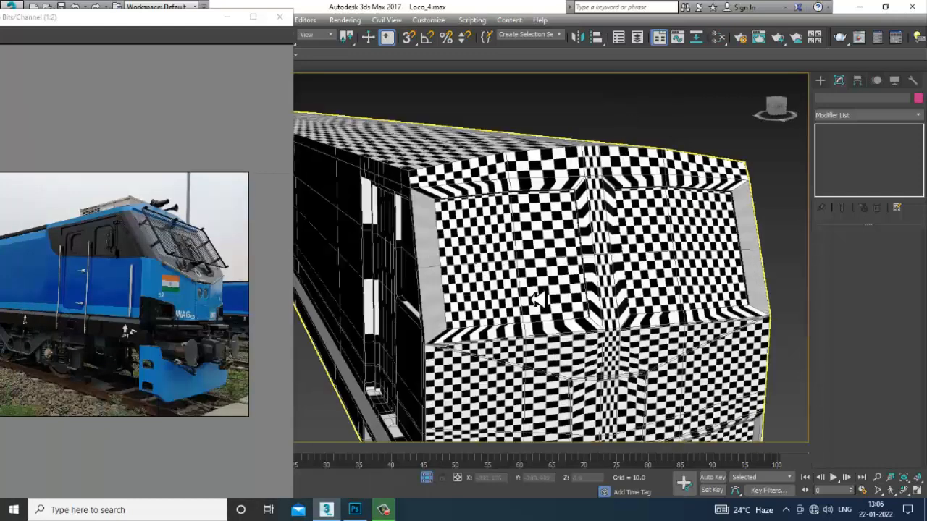
pyautogui.keyDown('alt'); pyautogui.moveTo(661, 327); pyautogui.dragTo(714, 318, button='middle'); pyautogui.keyUp('alt')
pyautogui.scroll(-4, 663, 300)
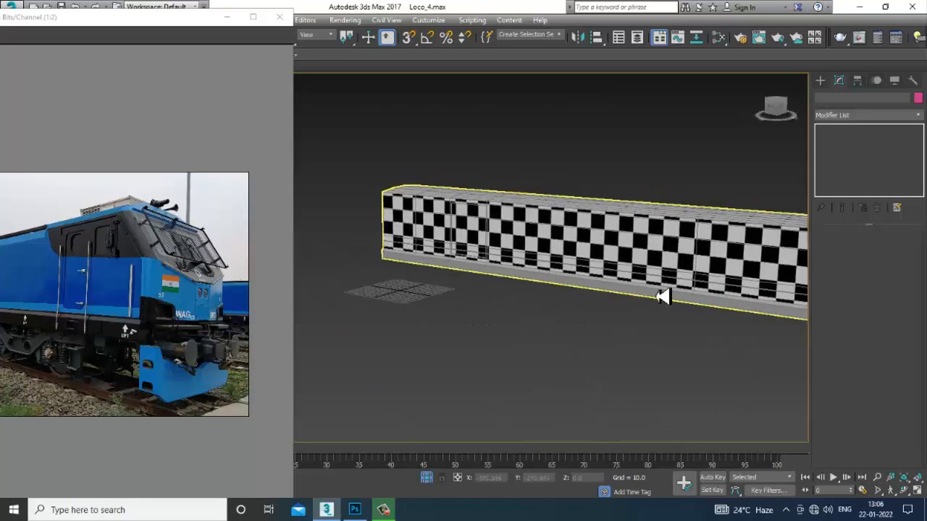
pyautogui.scroll(3, 659, 286)
pyautogui.scroll(-5, 544, 231)
# - Reselect the body shell at the unwrap's polygon level and select all its polygons from the end view
pyautogui.click(416, 276)
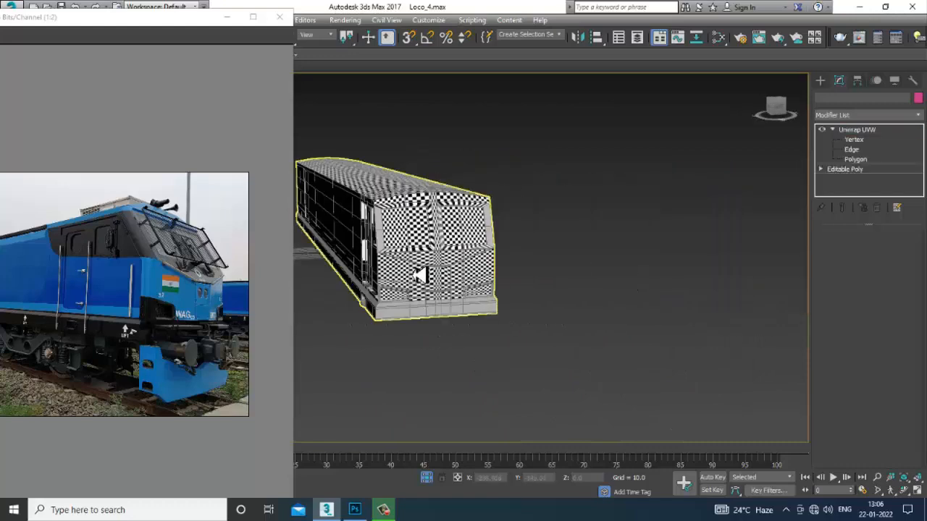
pyautogui.click(858, 161)
pyautogui.hotkey('alt', 'w')
pyautogui.rightClick(588, 206)
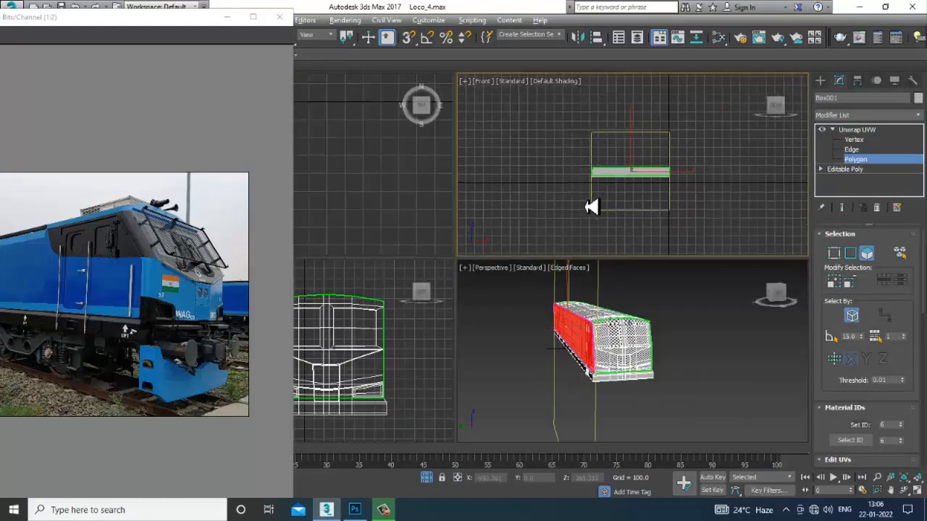
pyautogui.hotkey('alt', 'w')
pyautogui.hotkey('alt', 'w')
pyautogui.rightClick(368, 367)
pyautogui.hotkey('alt', 'w')
pyautogui.moveTo(500, 278); pyautogui.dragTo(526, 294, button='middle')
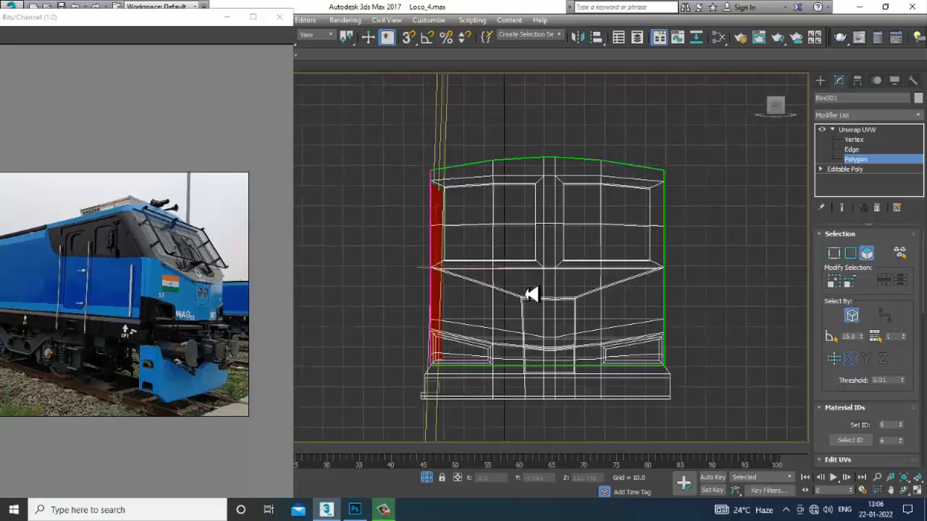
pyautogui.moveTo(777, 430); pyautogui.dragTo(780, 430)
# - Deselect the polygons behind the cab front in the top view, keeping only the sloping end of the body selected
pyautogui.hotkey('alt', 'w')
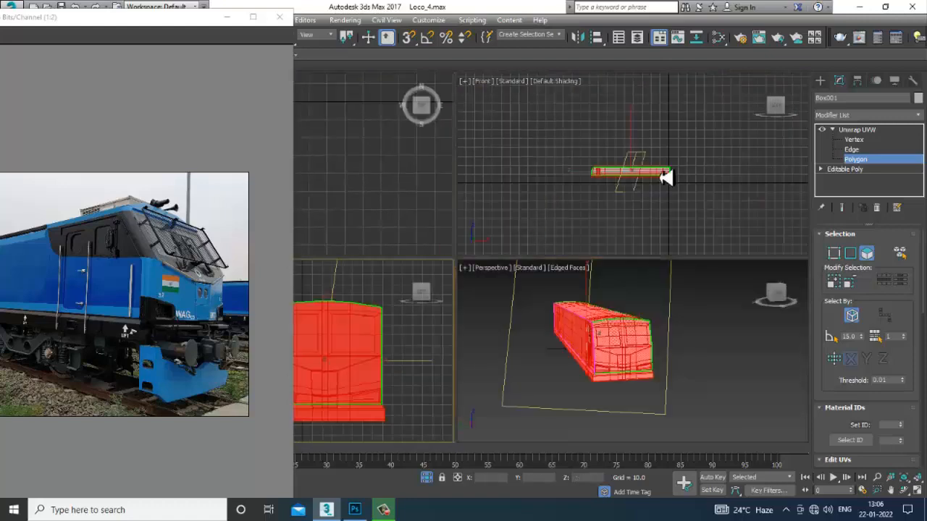
pyautogui.moveTo(659, 201); pyautogui.dragTo(615, 196, button='middle')
pyautogui.hotkey('alt', 'w')
pyautogui.hotkey('alt', 'w')
pyautogui.rightClick(366, 355)
pyautogui.hotkey('alt', 'w')
pyautogui.hotkey('alt', 'w')
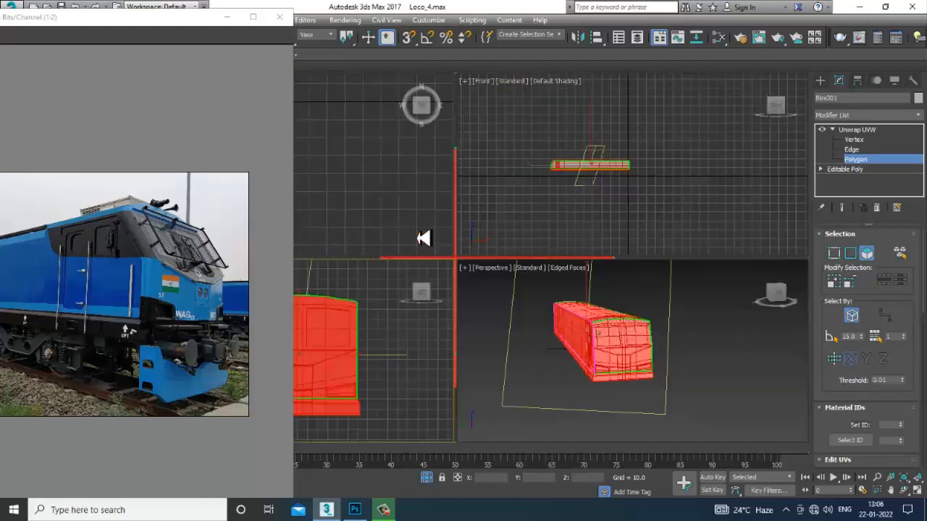
pyautogui.rightClick(413, 230)
pyautogui.hotkey('alt', 'w')
pyautogui.moveTo(416, 231); pyautogui.dragTo(568, 288, button='middle')
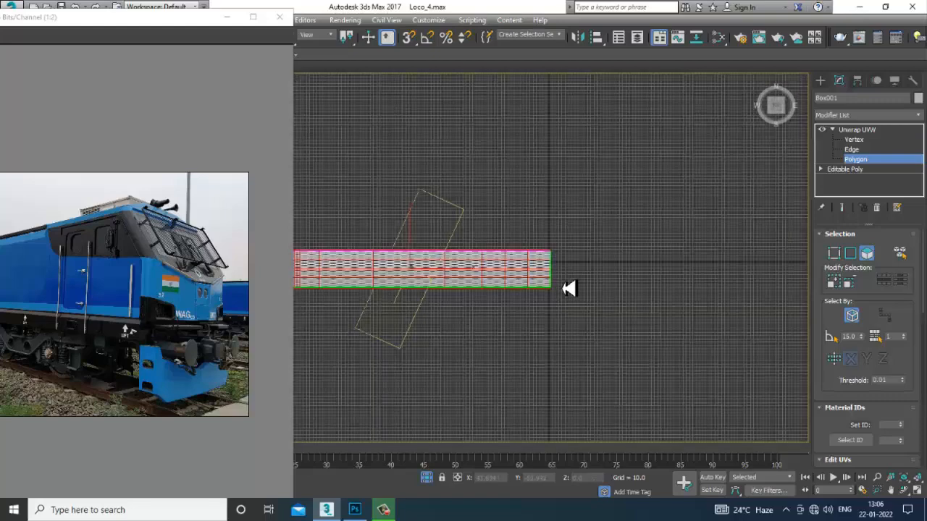
pyautogui.moveTo(592, 251); pyautogui.dragTo(668, 255, button='middle')
pyautogui.moveTo(429, 346); pyautogui.dragTo(407, 356)
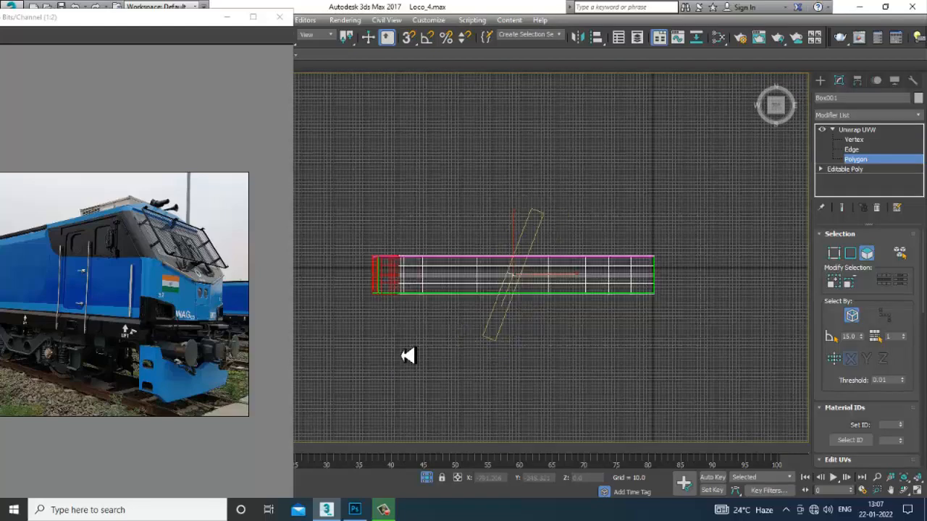
pyautogui.scroll(5, 466, 285)
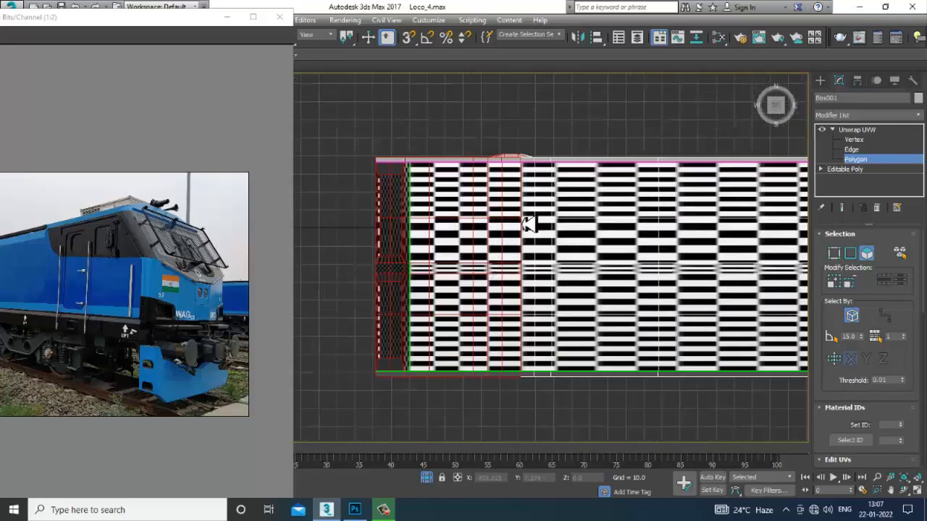
pyautogui.click(523, 221)
pyautogui.keyDown('alt'); pyautogui.moveTo(569, 268); pyautogui.dragTo(419, 456); pyautogui.keyUp('alt')
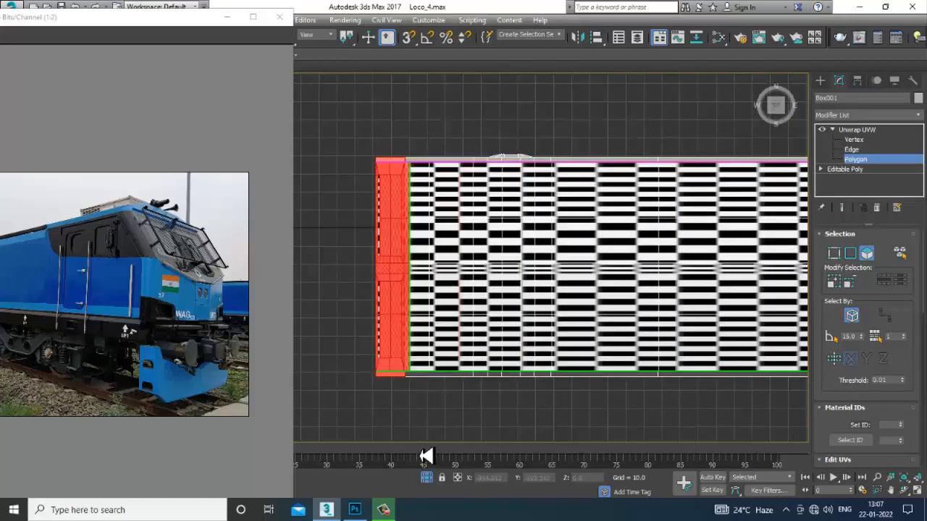
# - Check the selected cab-end polygons in perspective and their UVs in the UV editor, and minimise the editor
pyautogui.hotkey('alt', 'w')
pyautogui.hotkey('alt', 'w')
pyautogui.keyDown('alt'); pyautogui.moveTo(590, 317); pyautogui.dragTo(397, 263, button='middle'); pyautogui.keyUp('alt')
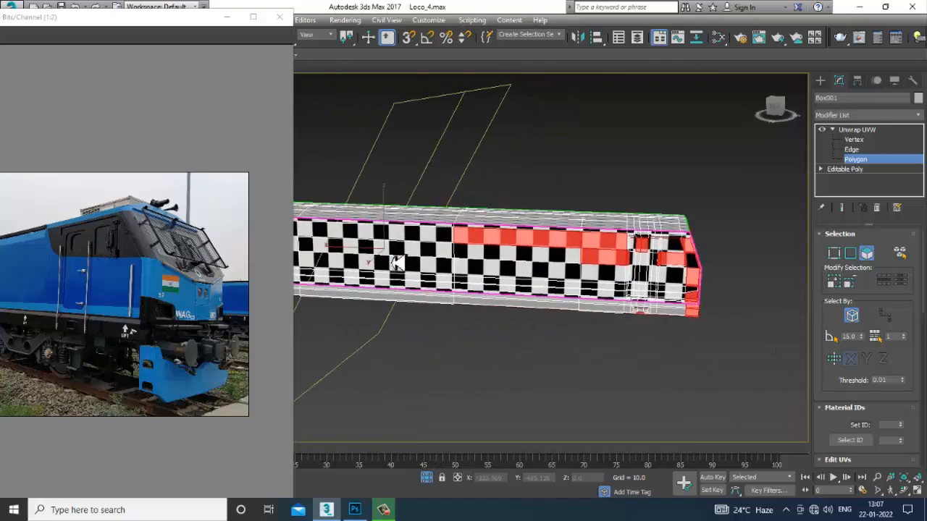
pyautogui.scroll(6, 662, 341)
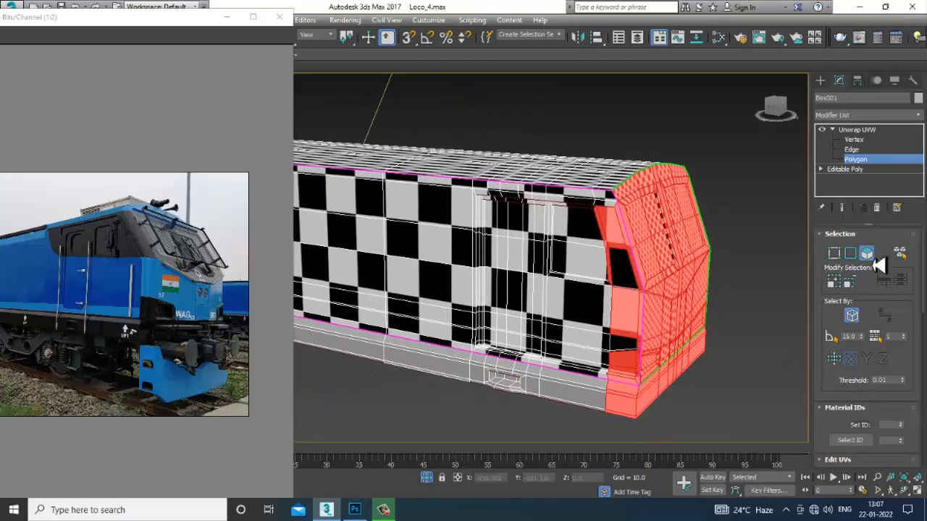
pyautogui.scroll(-5, 825, 435)
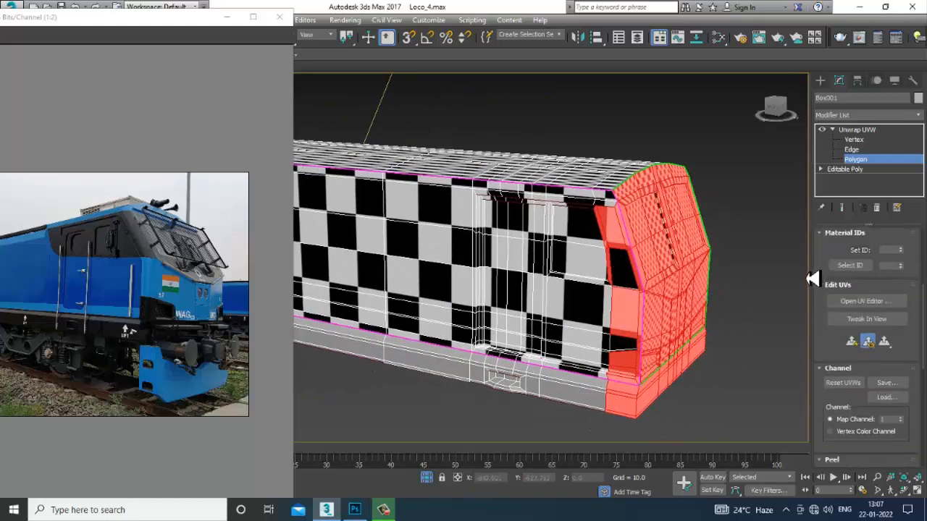
pyautogui.click(840, 303)
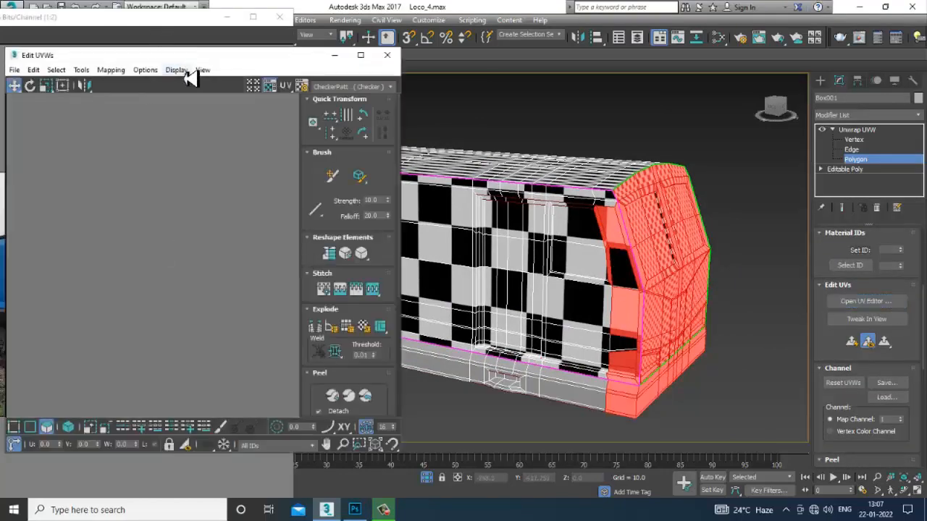
pyautogui.moveTo(190, 55); pyautogui.dragTo(453, 52)
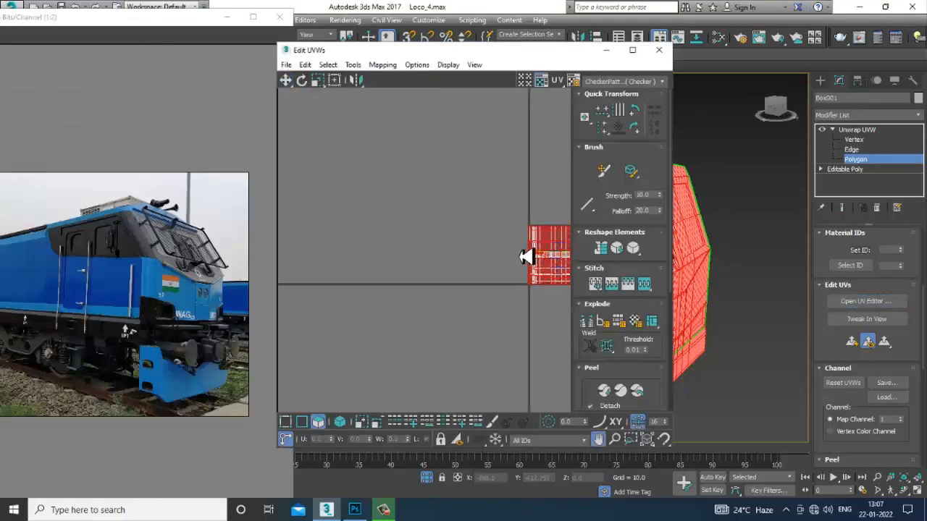
pyautogui.moveTo(526, 257); pyautogui.dragTo(211, 239, button='middle')
pyautogui.moveTo(394, 251); pyautogui.dragTo(507, 256, button='middle')
pyautogui.moveTo(371, 238); pyautogui.dragTo(503, 247, button='middle')
pyautogui.scroll(3, 503, 248)
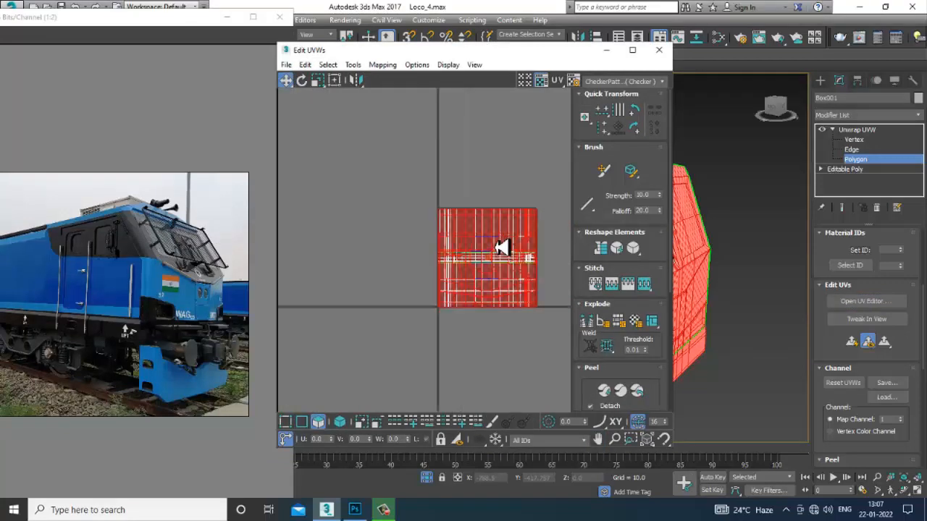
pyautogui.scroll(-3, 449, 262)
pyautogui.moveTo(449, 262); pyautogui.dragTo(563, 272, button='middle')
pyautogui.click(607, 54)
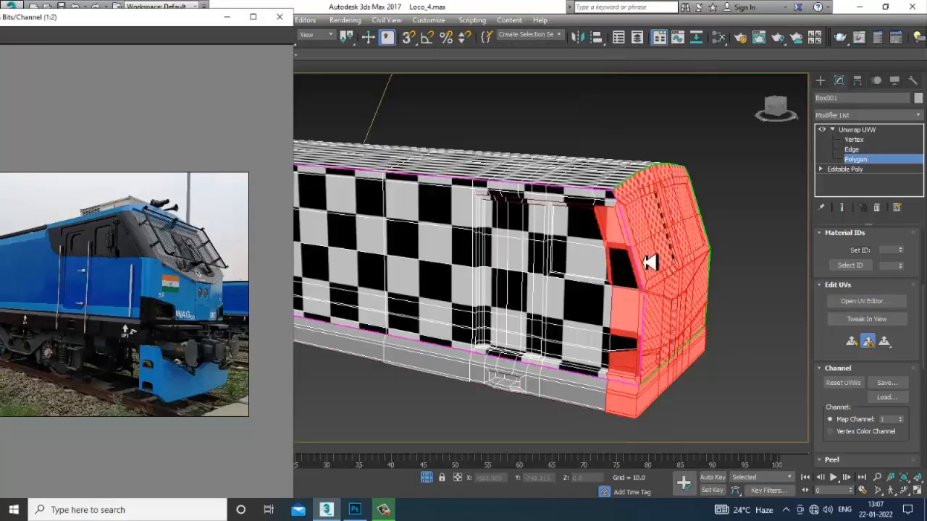
# - Remove the side wall's polygons along the window frame and front corner from the cab-end selection
pyautogui.scroll(6, 641, 275)
pyautogui.keyDown('alt'); pyautogui.click(437, 235); pyautogui.keyUp('alt')
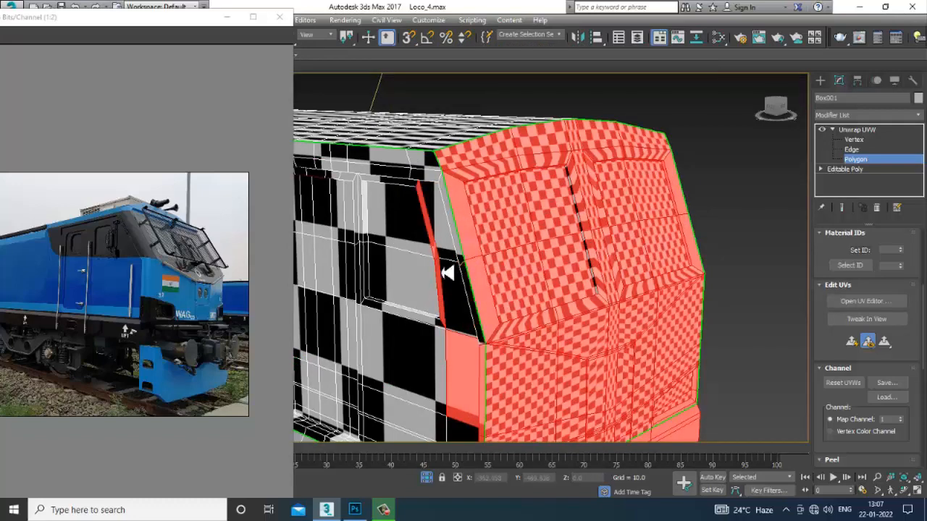
pyautogui.keyDown('alt'); pyautogui.click(437, 244); pyautogui.keyUp('alt')
pyautogui.moveTo(474, 300); pyautogui.dragTo(492, 241, button='middle')
pyautogui.keyDown('alt'); pyautogui.click(497, 319); pyautogui.keyUp('alt')
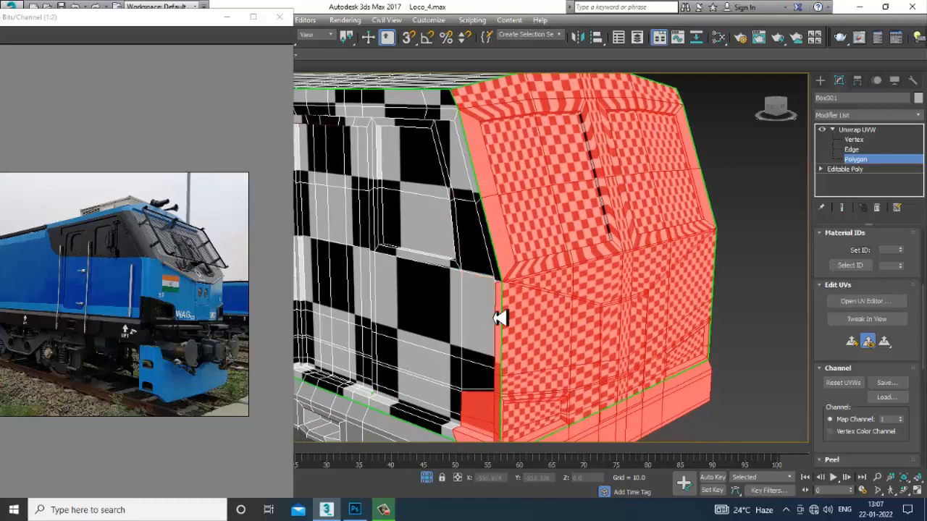
pyautogui.keyDown('alt'); pyautogui.click(498, 323); pyautogui.keyUp('alt')
pyautogui.moveTo(500, 329); pyautogui.dragTo(513, 226, button='middle')
pyautogui.keyDown('alt'); pyautogui.click(488, 314); pyautogui.keyUp('alt')
pyautogui.keyDown('alt'); pyautogui.click(511, 317); pyautogui.keyUp('alt')
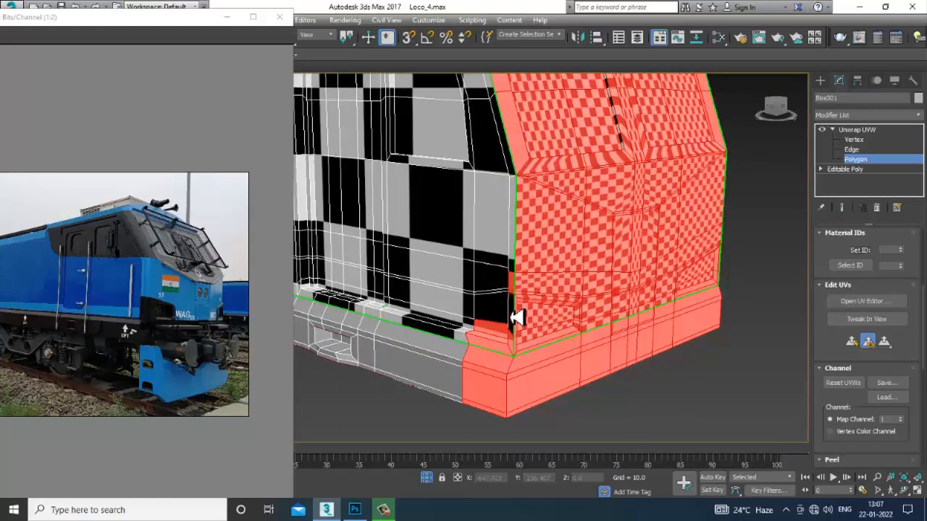
pyautogui.keyDown('alt'); pyautogui.click(511, 342); pyautogui.keyUp('alt')
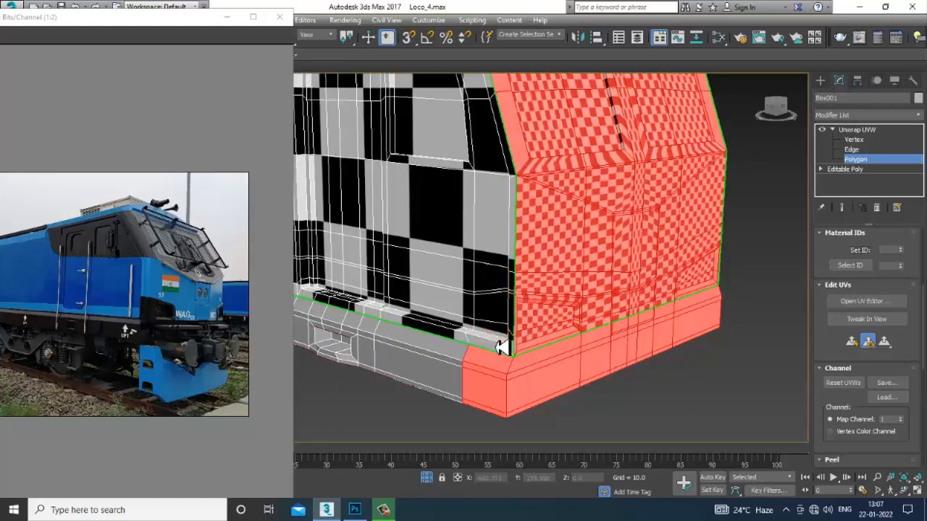
# - Shade the selected faces in the front view and deselect the lower skirt polygons beneath the cab end
pyautogui.hotkey('alt', 'w')
pyautogui.moveTo(652, 242); pyautogui.dragTo(622, 237, button='middle')
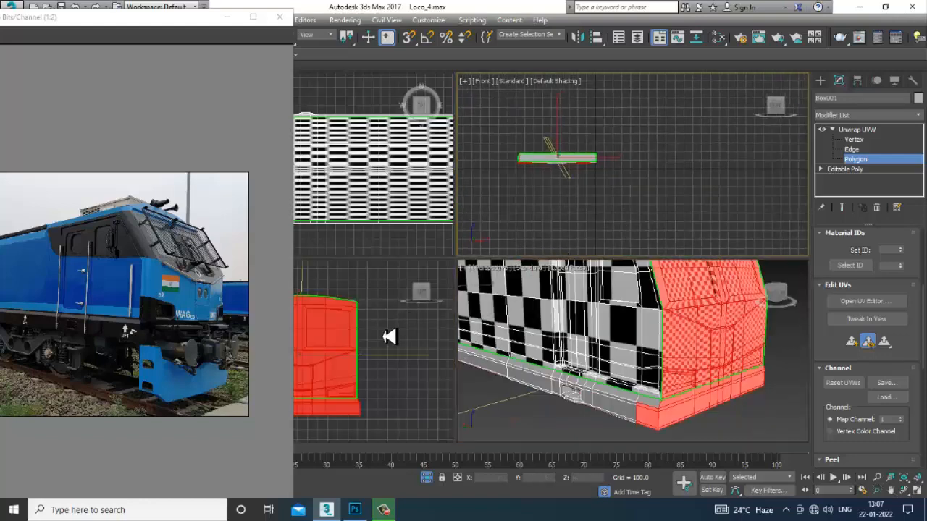
pyautogui.moveTo(387, 335); pyautogui.dragTo(378, 336, button='middle')
pyautogui.moveTo(600, 207); pyautogui.dragTo(588, 209, button='middle')
pyautogui.hotkey('alt', 'w')
pyautogui.scroll(5, 559, 178)
pyautogui.moveTo(480, 257); pyautogui.dragTo(532, 355, button='middle')
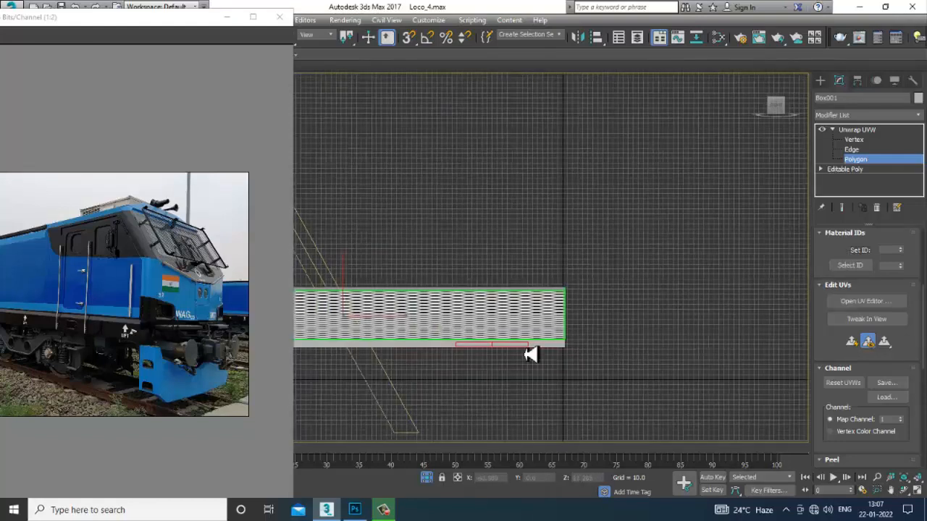
pyautogui.moveTo(601, 277); pyautogui.dragTo(765, 205, button='middle')
pyautogui.moveTo(409, 305); pyautogui.dragTo(577, 283, button='middle')
pyautogui.scroll(3, 553, 281)
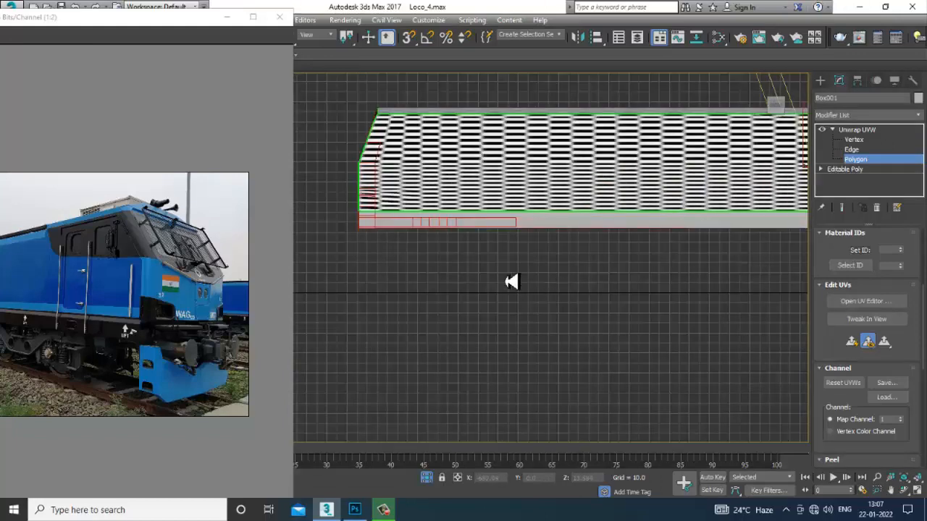
pyautogui.moveTo(429, 265); pyautogui.dragTo(450, 283, button='middle')
pyautogui.press('F2')
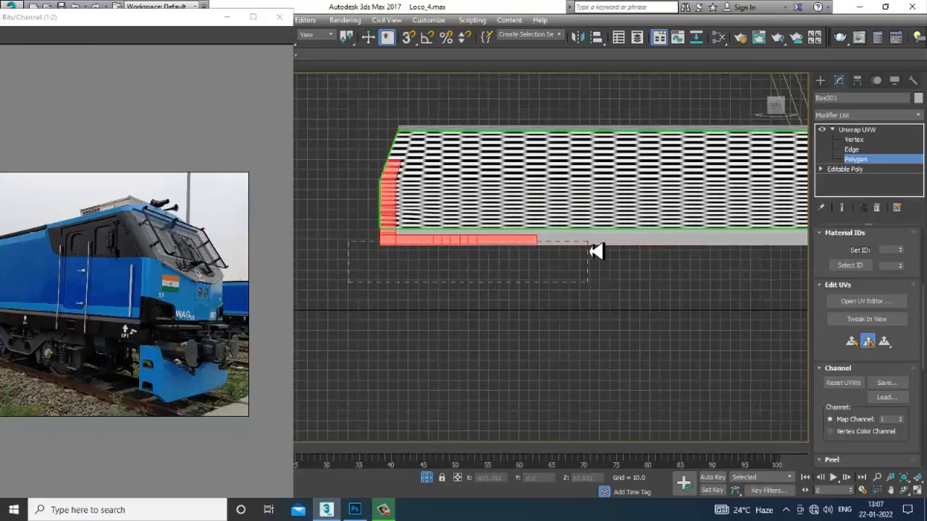
pyautogui.keyDown('alt'); pyautogui.moveTo(595, 249); pyautogui.dragTo(596, 248); pyautogui.keyUp('alt')
# - Deselect the remaining skirt polygons and the sloping ledge strip beneath the cab front in perspective
pyautogui.hotkey('alt', 'w')
pyautogui.middleClick(643, 370)
pyautogui.hotkey('alt', 'w')
pyautogui.keyDown('alt'); pyautogui.moveTo(644, 368); pyautogui.dragTo(586, 375, button='middle'); pyautogui.keyUp('alt')
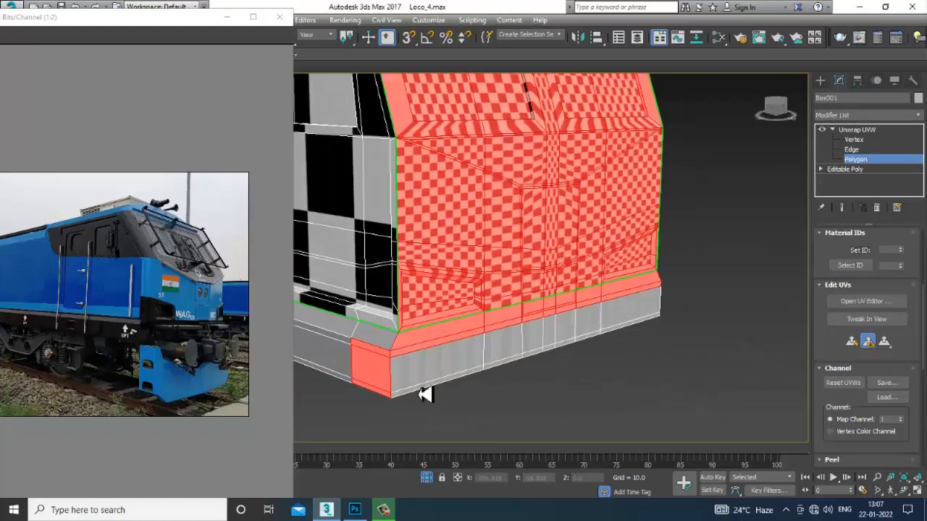
pyautogui.keyDown('alt'); pyautogui.click(385, 385); pyautogui.keyUp('alt')
pyautogui.keyDown('alt'); pyautogui.click(388, 362); pyautogui.keyUp('alt')
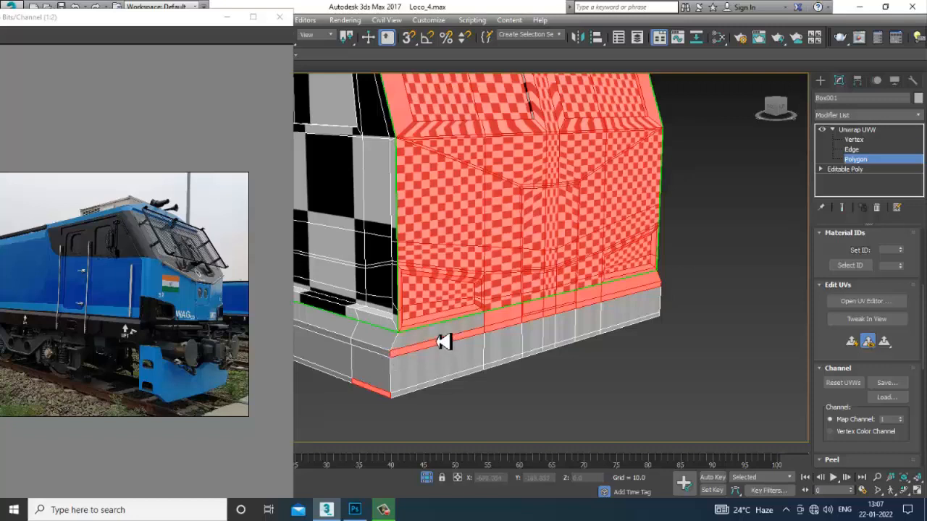
pyautogui.keyDown('alt'); pyautogui.click(443, 353); pyautogui.keyUp('alt')
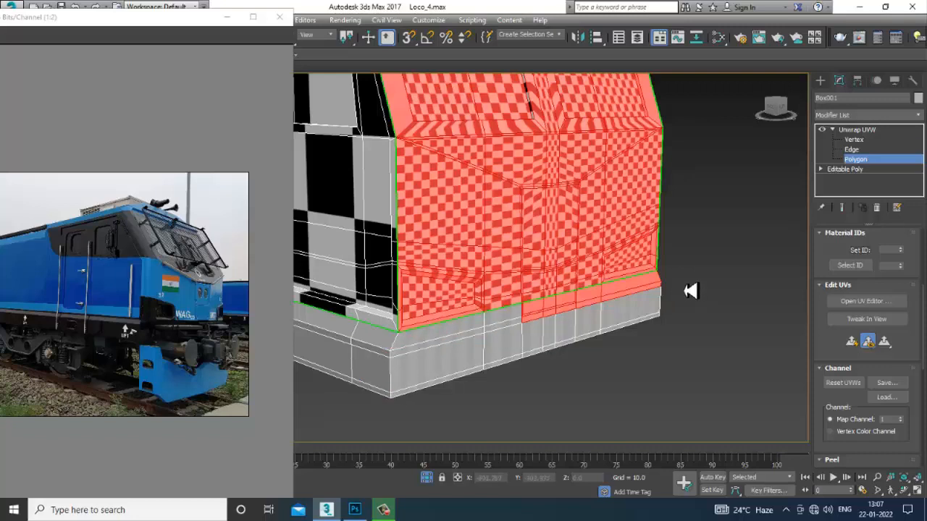
pyautogui.keyDown('alt'); pyautogui.moveTo(640, 317); pyautogui.dragTo(597, 347); pyautogui.keyUp('alt')
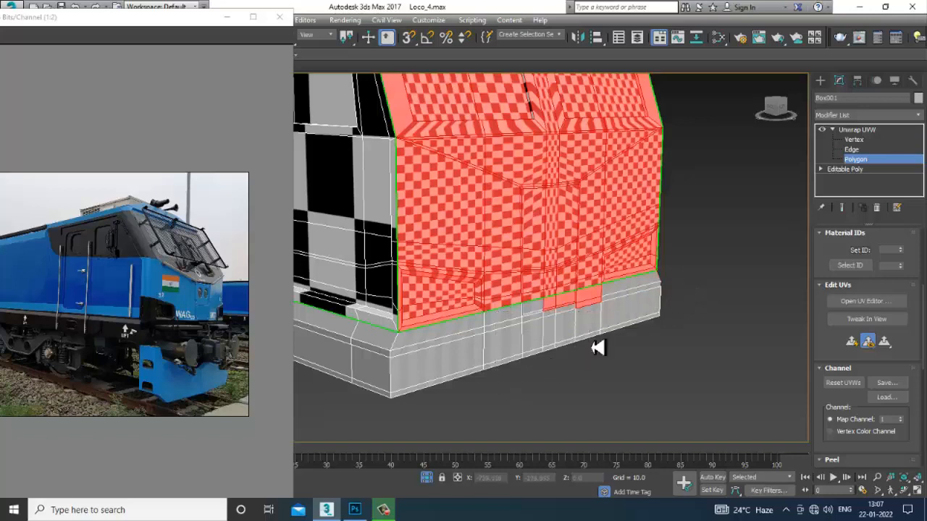
pyautogui.keyDown('alt'); pyautogui.moveTo(606, 301); pyautogui.dragTo(605, 302); pyautogui.keyUp('alt')
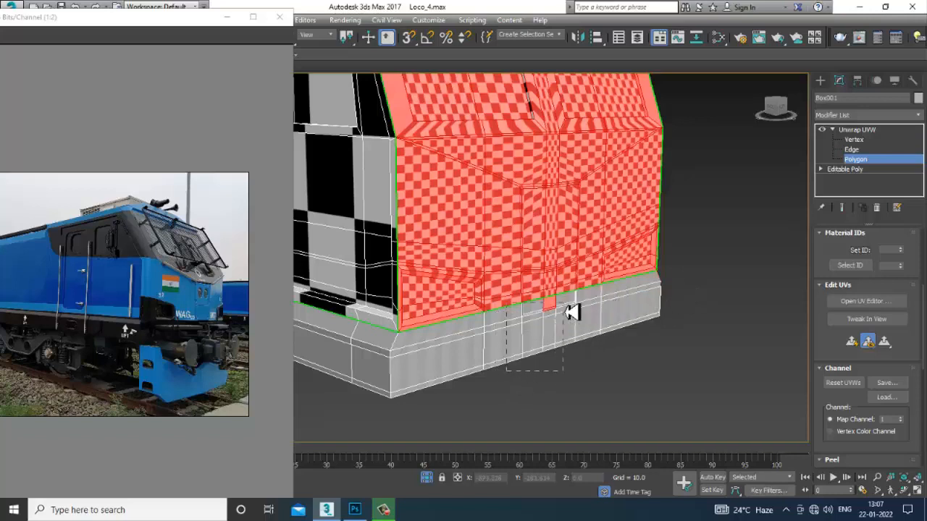
# - Remove the opposite side wall's front-edge strip and the skirt corner below it from the cab-front selection
pyautogui.keyDown('alt'); pyautogui.moveTo(632, 323); pyautogui.dragTo(706, 308, button='middle'); pyautogui.keyUp('alt')
pyautogui.scroll(-6, 580, 328)
pyautogui.keyDown('alt'); pyautogui.moveTo(399, 298); pyautogui.dragTo(650, 364, button='middle'); pyautogui.keyUp('alt')
pyautogui.scroll(6, 649, 363)
pyautogui.keyDown('alt'); pyautogui.moveTo(646, 290); pyautogui.dragTo(614, 356, button='middle'); pyautogui.keyUp('alt')
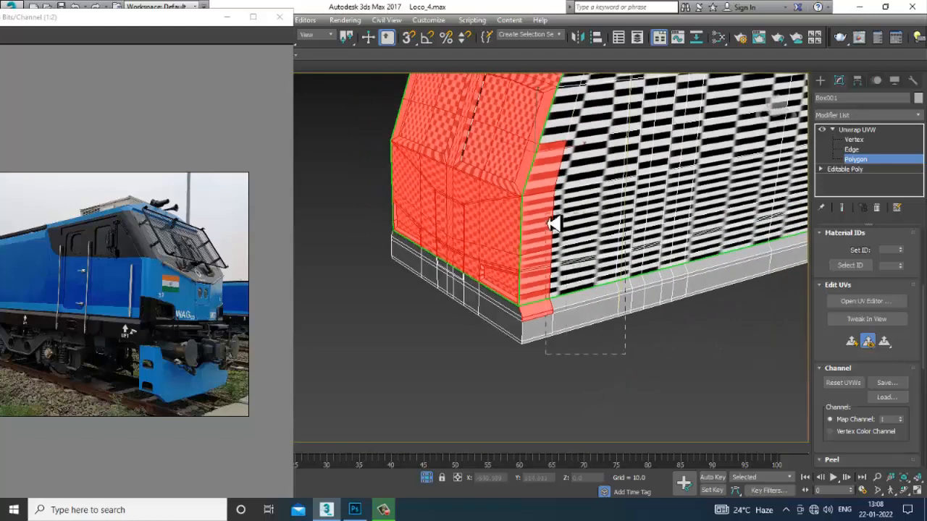
pyautogui.keyDown('alt'); pyautogui.moveTo(546, 224); pyautogui.dragTo(547, 223); pyautogui.keyUp('alt')
pyautogui.keyDown('alt'); pyautogui.moveTo(550, 208); pyautogui.dragTo(507, 167, button='middle'); pyautogui.keyUp('alt')
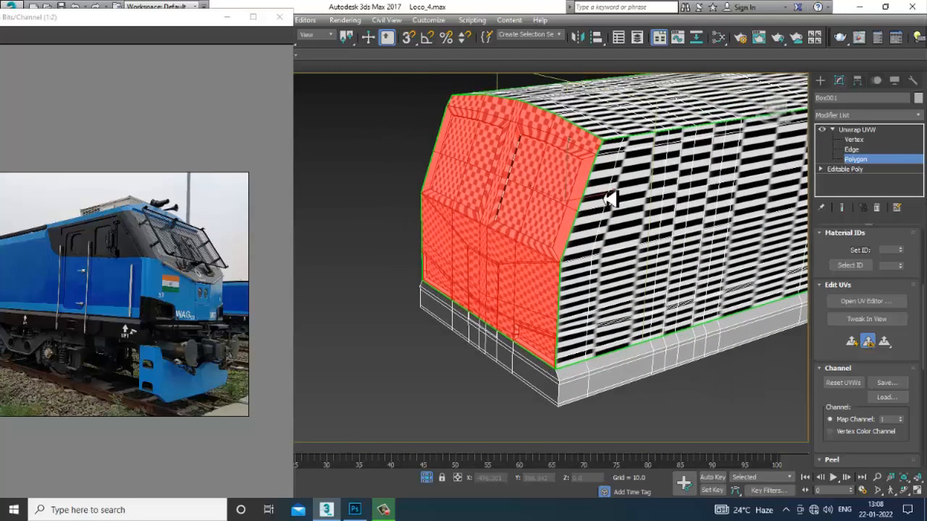
# - Deselect the stray narrow polygons along the top of the side wall's door and cab window frames
pyautogui.scroll(5, 497, 145)
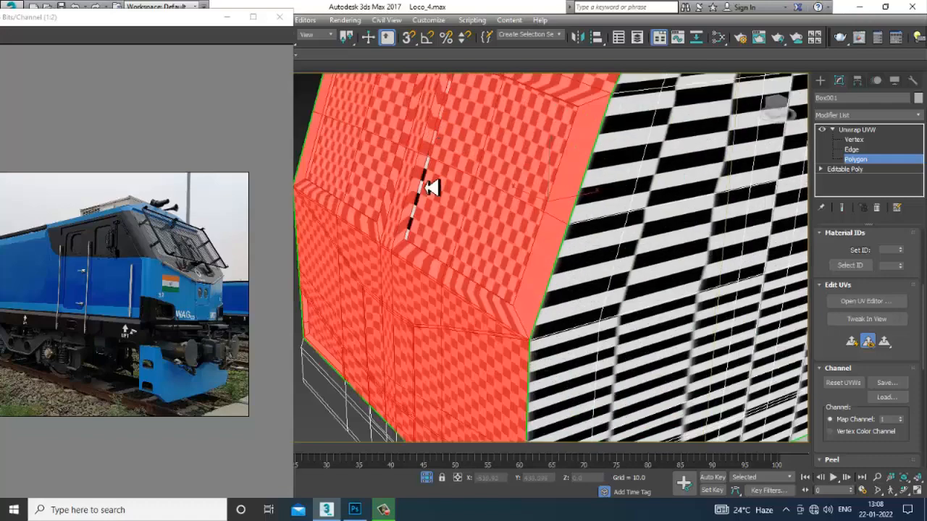
pyautogui.scroll(-5, 571, 222)
pyautogui.moveTo(571, 222)
pyautogui.keyDown('alt'); pyautogui.mouseDown(button='middle')
pyautogui.moveTo(586, 155)
pyautogui.moveTo(586, 169)
pyautogui.moveTo(555, 208)
pyautogui.moveTo(581, 223)
pyautogui.moveTo(565, 201)
pyautogui.moveTo(579, 219)
pyautogui.moveTo(559, 206)
pyautogui.mouseUp(button='middle'); pyautogui.keyUp('alt')
pyautogui.press('F3')
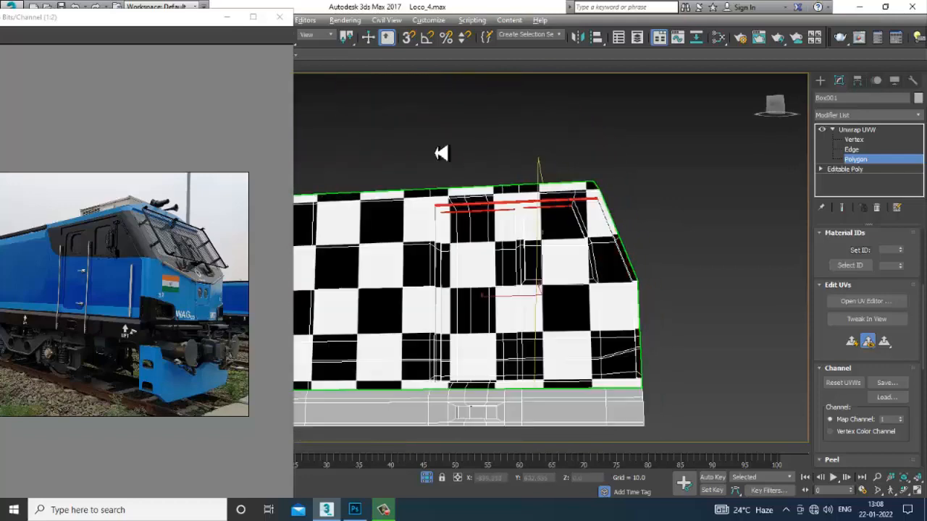
pyautogui.keyDown('alt'); pyautogui.moveTo(577, 251); pyautogui.dragTo(544, 238, button='middle'); pyautogui.keyUp('alt')
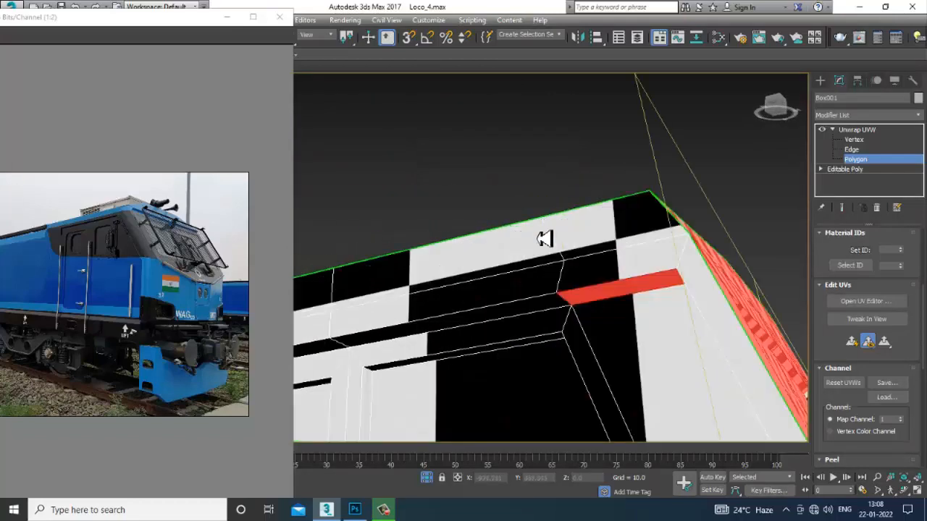
pyautogui.keyDown('alt'); pyautogui.click(613, 291); pyautogui.keyUp('alt')
pyautogui.keyDown('alt'); pyautogui.moveTo(615, 300); pyautogui.dragTo(596, 164, button='middle'); pyautogui.keyUp('alt')
pyautogui.scroll(-4, 596, 164)
pyautogui.scroll(-1, 616, 206)
pyautogui.moveTo(468, 221); pyautogui.dragTo(592, 250, button='middle')
pyautogui.scroll(-4, 592, 250)
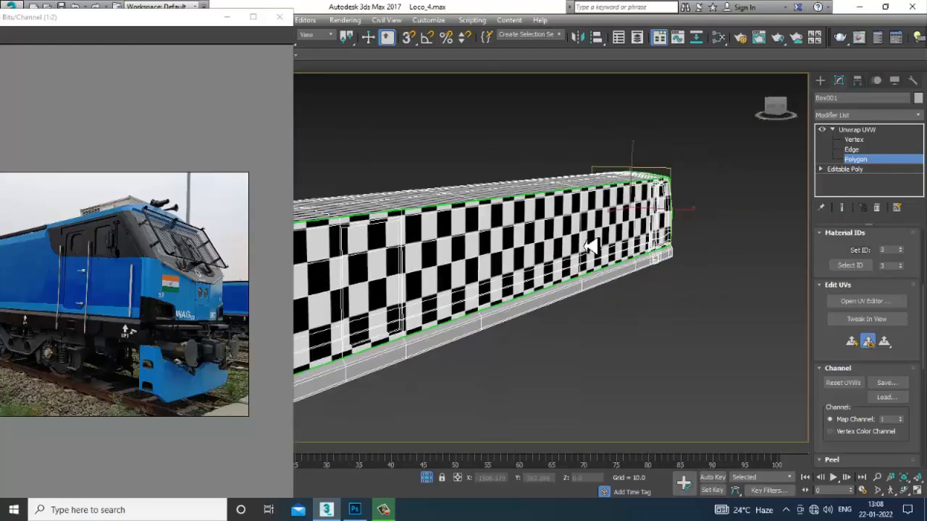
# - Show the body in wireframe and add the missing narrow strip beside the windscreen's centre post to the selection
pyautogui.keyDown('alt'); pyautogui.moveTo(449, 257); pyautogui.dragTo(355, 301, button='middle'); pyautogui.keyUp('alt')
pyautogui.keyDown('alt'); pyautogui.moveTo(355, 301); pyautogui.dragTo(492, 283, button='middle'); pyautogui.keyUp('alt')
pyautogui.scroll(4, 492, 269)
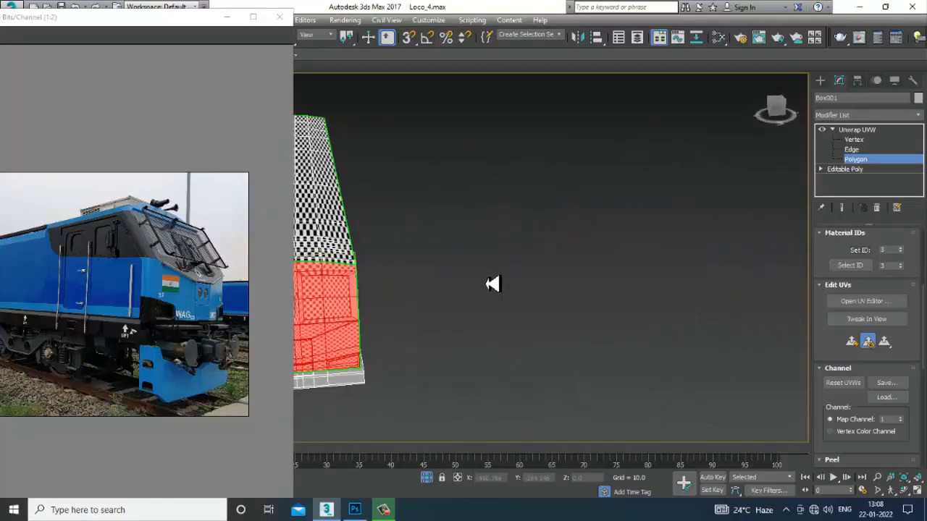
pyautogui.moveTo(312, 336); pyautogui.dragTo(454, 283, button='middle')
pyautogui.keyDown('alt'); pyautogui.moveTo(454, 283); pyautogui.dragTo(519, 222, button='middle'); pyautogui.keyUp('alt')
pyautogui.press('F3')
pyautogui.scroll(5, 573, 285)
pyautogui.scroll(-3, 573, 285)
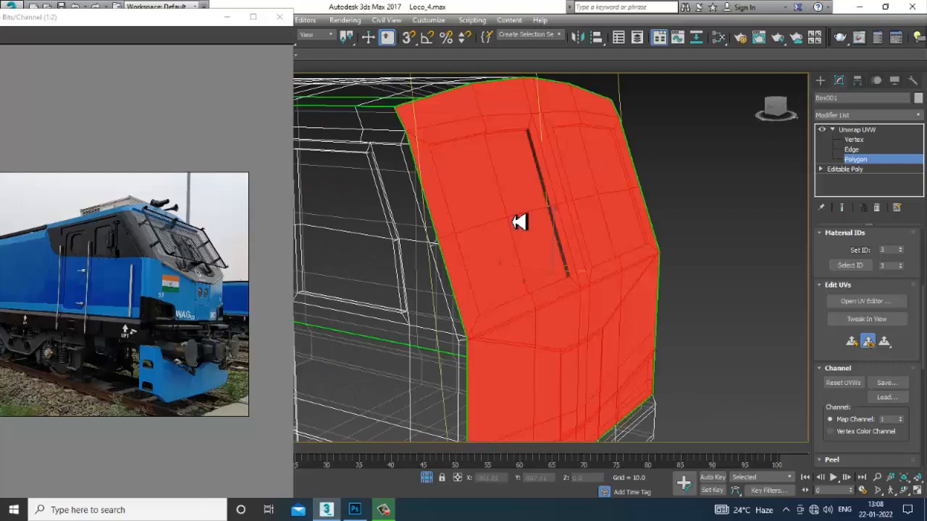
pyautogui.keyDown('ctrl'); pyautogui.click(545, 202); pyautogui.keyUp('ctrl')
# - Inspect the cab-front selection from several angles and open its UVs in a maximised UV editor
pyautogui.scroll(-3, 563, 244)
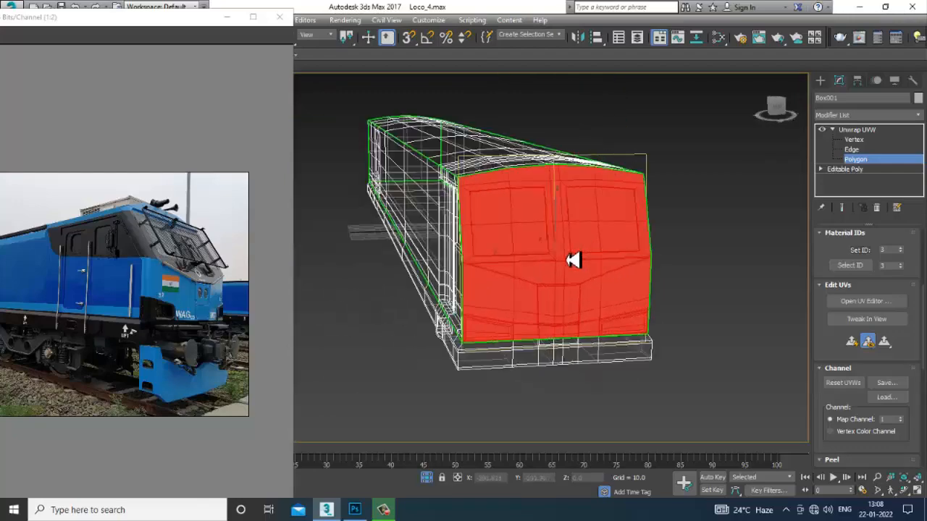
pyautogui.keyDown('alt'); pyautogui.moveTo(572, 261); pyautogui.dragTo(635, 283, button='middle'); pyautogui.keyUp('alt')
pyautogui.scroll(3, 636, 279)
pyautogui.scroll(-3, 644, 272)
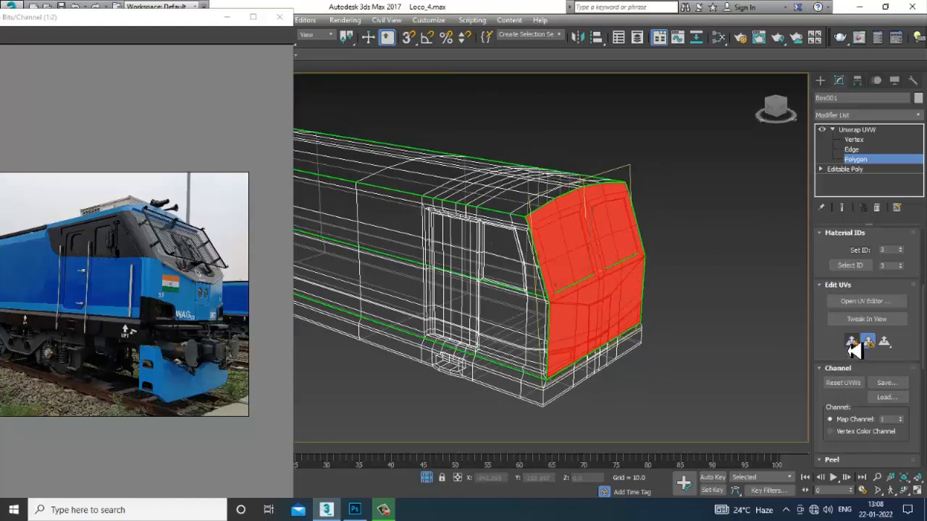
pyautogui.click(864, 301)
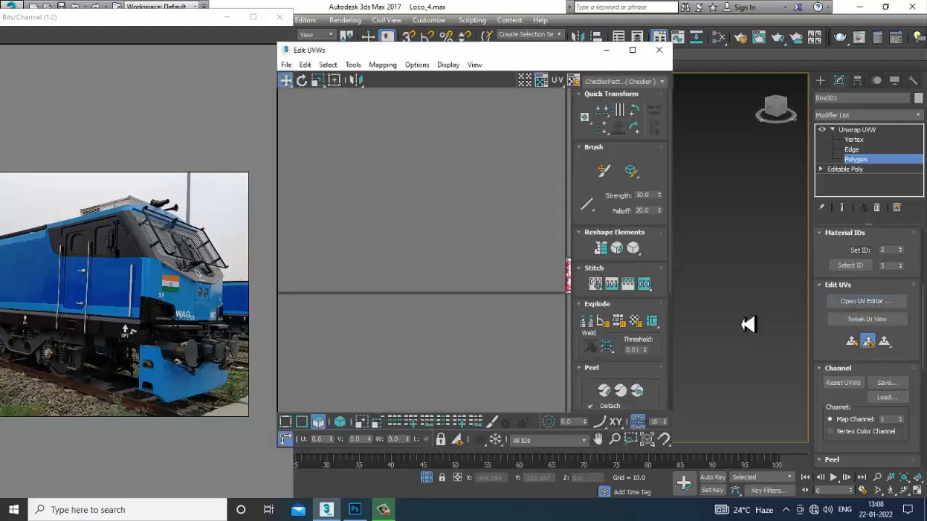
pyautogui.click(633, 50)
pyautogui.scroll(8, 587, 293)
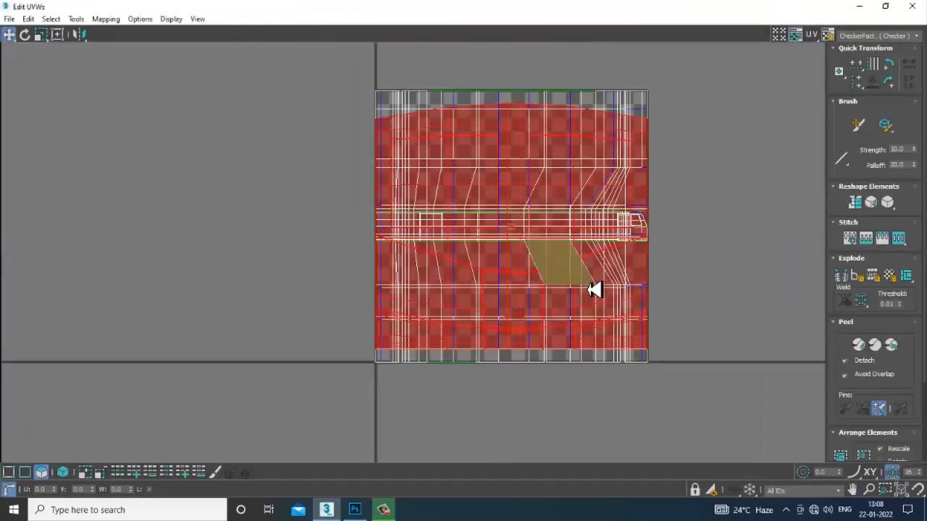
# - Move the cab front's UVs out of the texture square into the empty space to its left
pyautogui.press('2')
pyautogui.press('3')
pyautogui.moveTo(559, 287); pyautogui.dragTo(172, 247)
pyautogui.hotkey('ctrl', 'z')
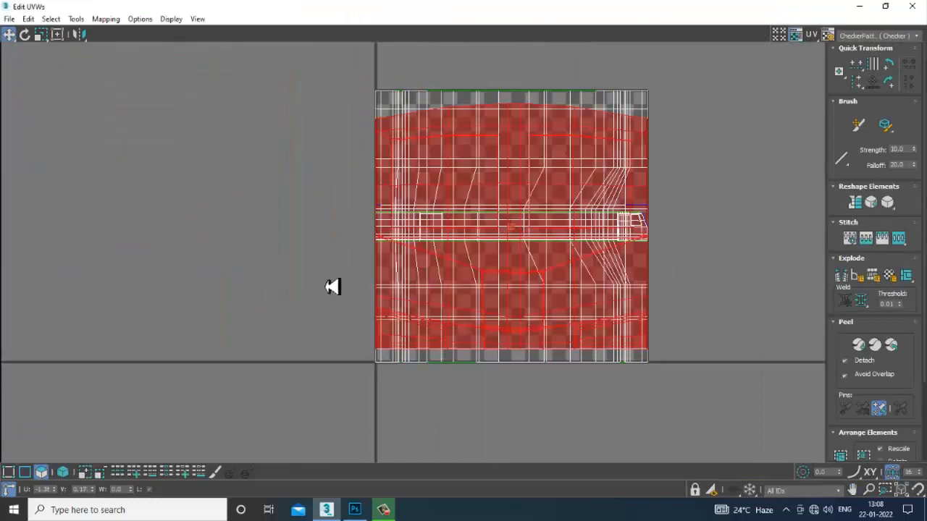
pyautogui.scroll(-3, 507, 294)
pyautogui.moveTo(358, 263); pyautogui.dragTo(145, 252)
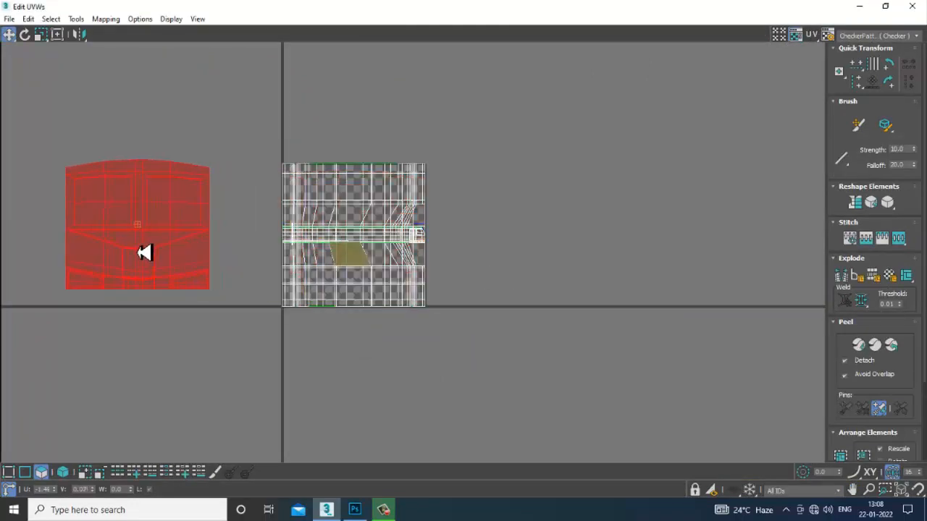
pyautogui.moveTo(145, 252); pyautogui.dragTo(372, 273, button='middle')
# - Relax the cab front's UVs by polygon angles with 100 iterations and an amount of 0.1
pyautogui.click(80, 18)
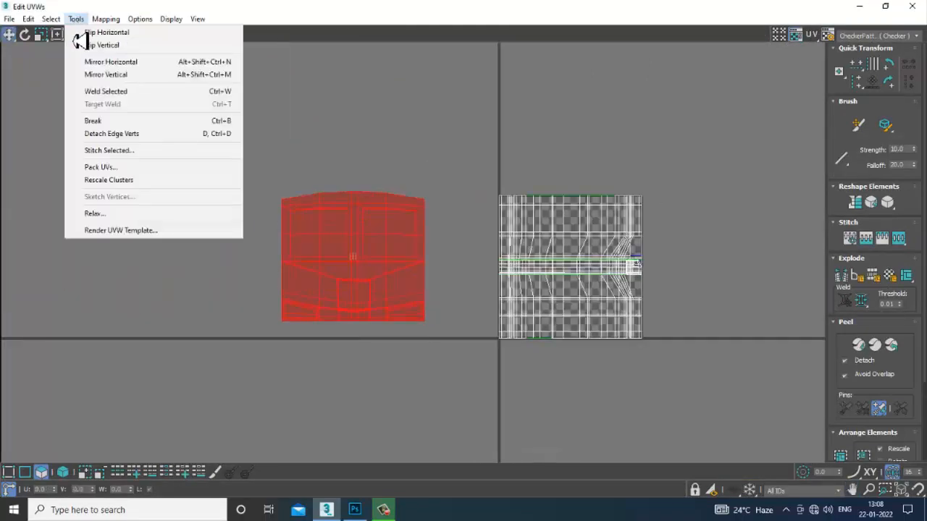
pyautogui.click(145, 212)
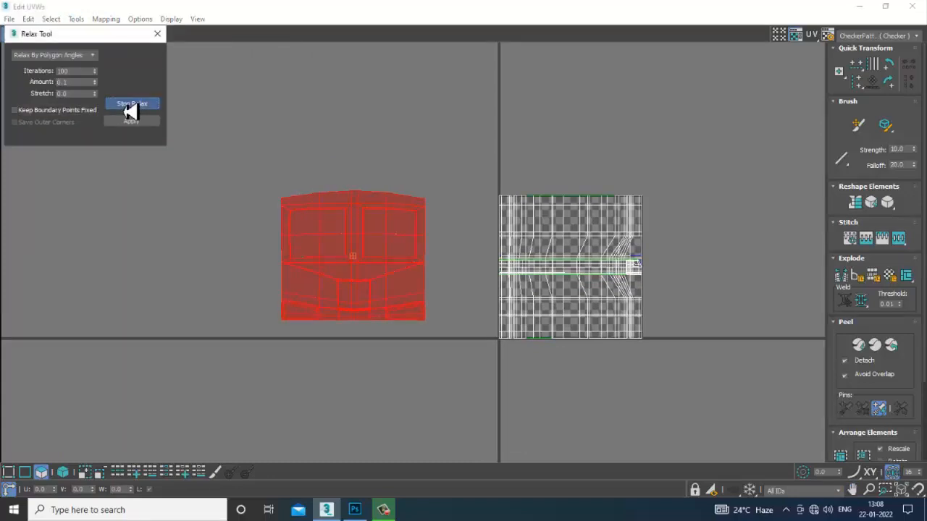
pyautogui.click(127, 106)
# - Try relaxing the cab front's UVs by edge angles and close the Relax tool
pyautogui.click(92, 56)
pyautogui.click(72, 72)
pyautogui.click(134, 105)
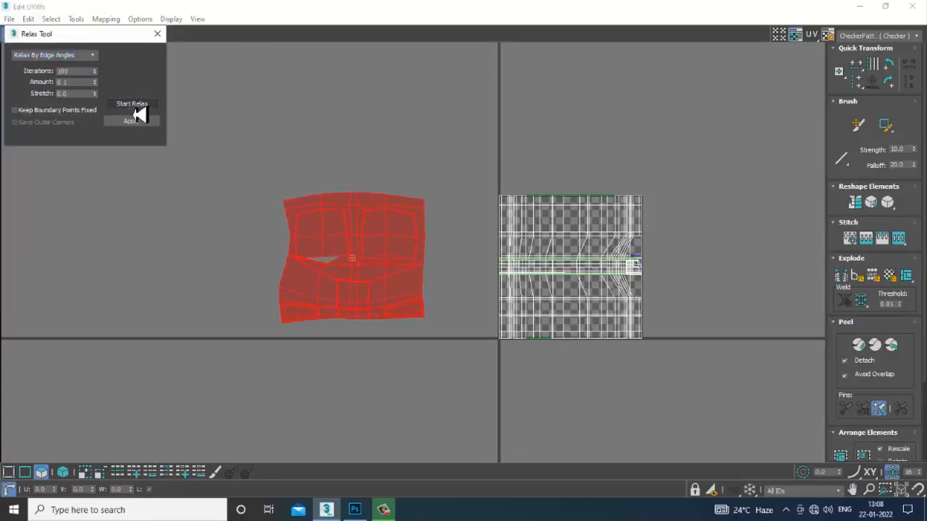
pyautogui.click(157, 33)
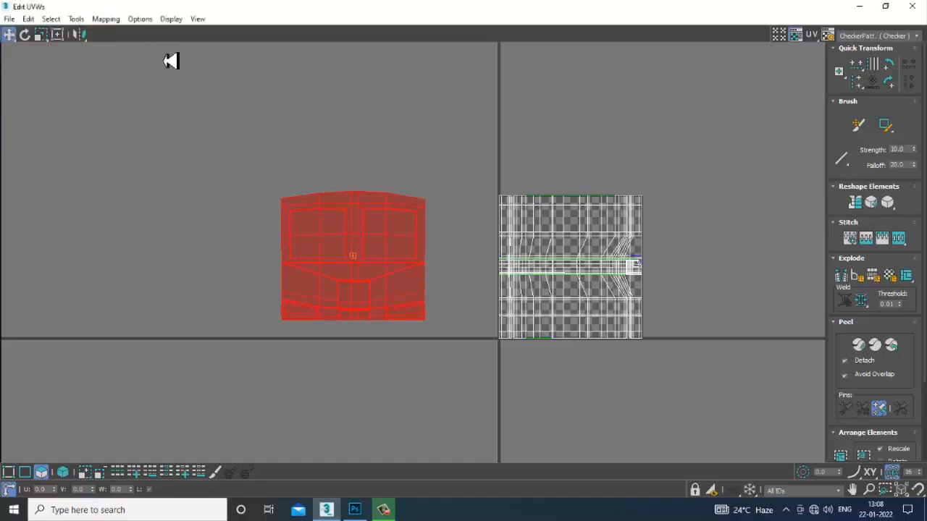
# - Restore the UV editor to a smaller window clear of the cab model and re-enter the unwrap's polygon level
pyautogui.click(371, 149)
pyautogui.scroll(-6, 430, 236)
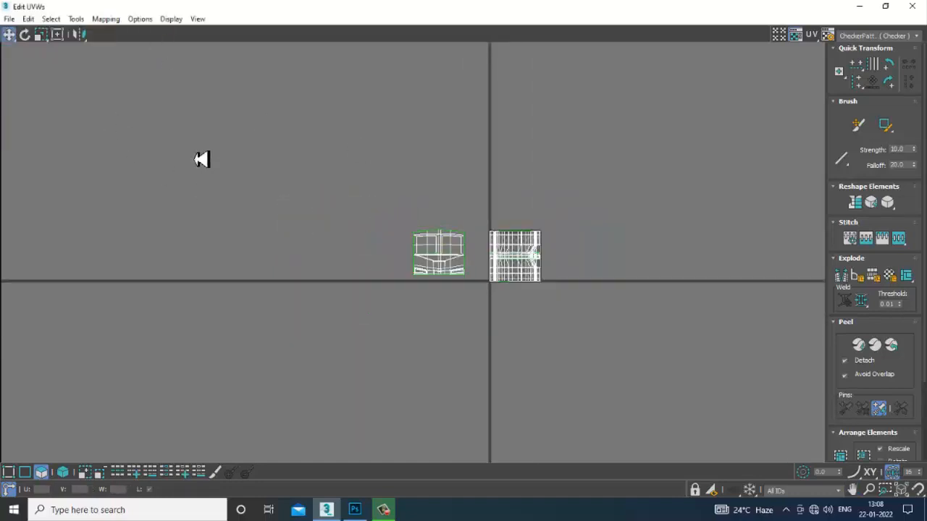
pyautogui.moveTo(97, 113); pyautogui.dragTo(455, 313)
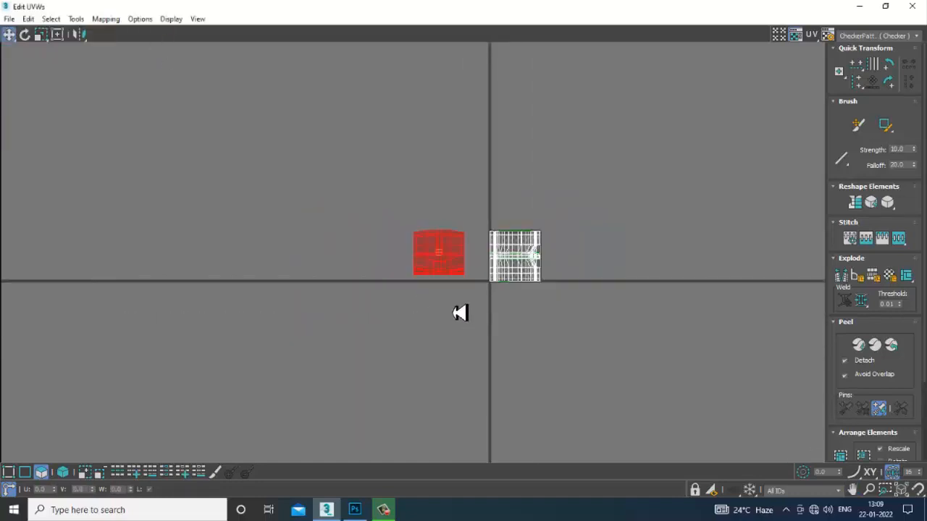
pyautogui.click(884, 7)
pyautogui.click(859, 130)
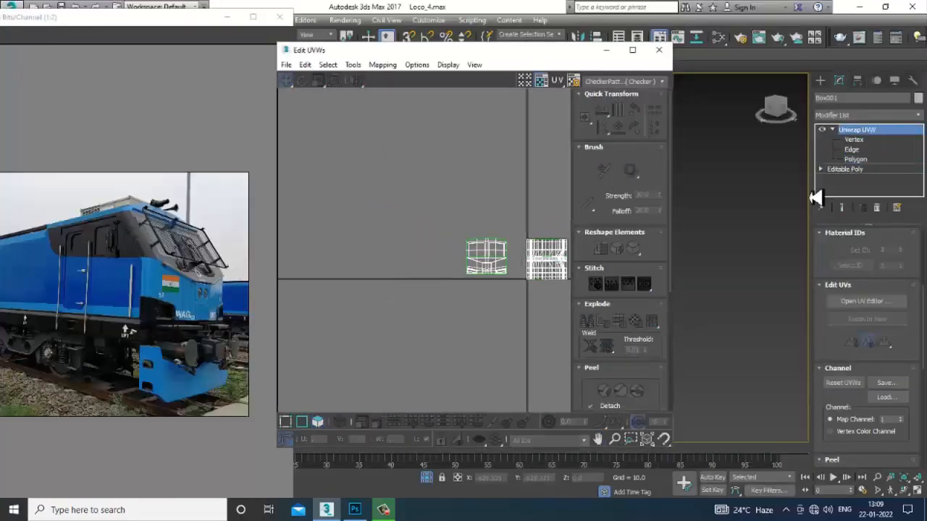
pyautogui.moveTo(616, 49); pyautogui.dragTo(420, 72)
pyautogui.click(859, 160)
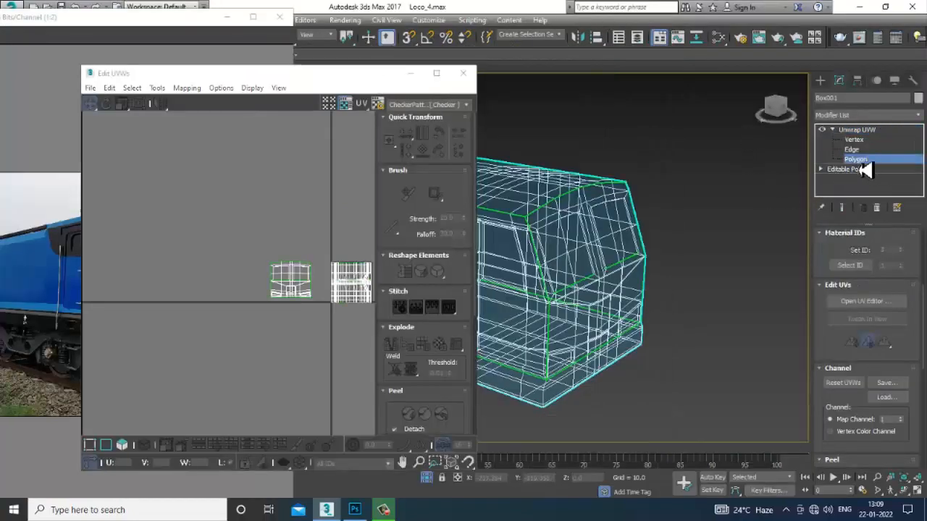
# - Select a narrow door-frame polygon on the side wall and view the whole body shell
pyautogui.moveTo(540, 251); pyautogui.dragTo(638, 249, button='middle')
pyautogui.click(587, 252)
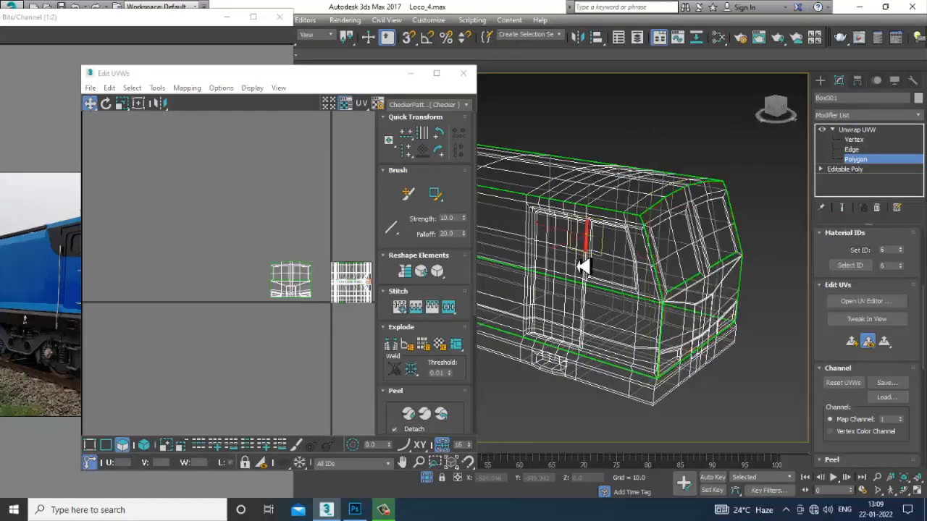
pyautogui.keyDown('alt'); pyautogui.moveTo(620, 263); pyautogui.dragTo(680, 262, button='middle'); pyautogui.keyUp('alt')
pyautogui.keyDown('alt'); pyautogui.moveTo(680, 262); pyautogui.dragTo(660, 278, button='middle'); pyautogui.keyUp('alt')
pyautogui.scroll(-3, 733, 266)
pyautogui.scroll(-2, 313, 278)
pyautogui.scroll(-3, 720, 277)
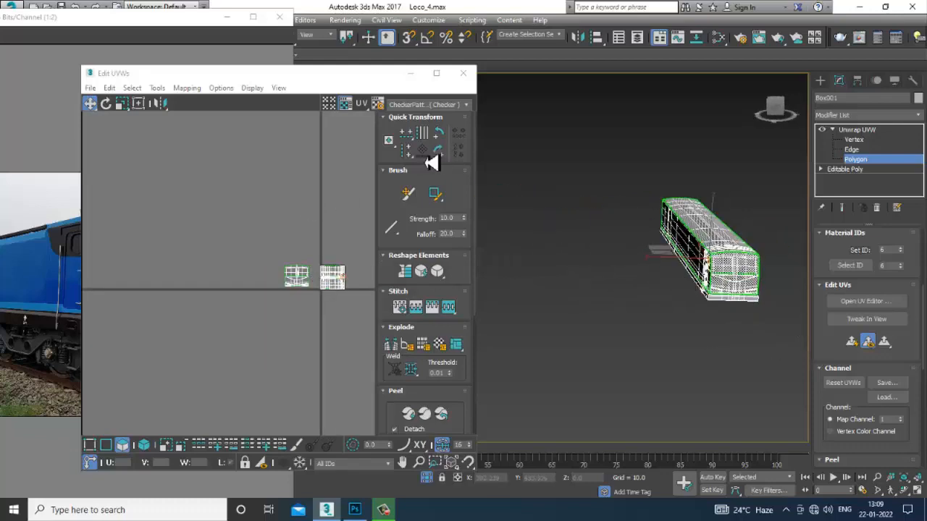
# - Select the cab front's UV island, move it well above the other UVs and inspect its checker pattern head-on
pyautogui.moveTo(268, 257); pyautogui.dragTo(317, 290)
pyautogui.moveTo(318, 300); pyautogui.dragTo(314, 295)
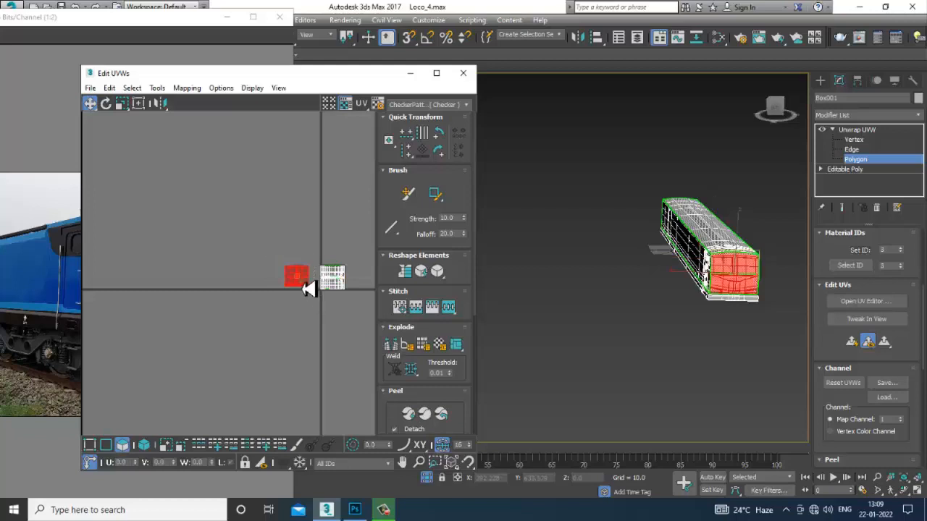
pyautogui.scroll(2, 650, 273)
pyautogui.moveTo(712, 253); pyautogui.dragTo(658, 249, button='middle')
pyautogui.scroll(4, 640, 318)
pyautogui.keyDown('alt'); pyautogui.moveTo(644, 318); pyautogui.dragTo(637, 296, button='middle'); pyautogui.keyUp('alt')
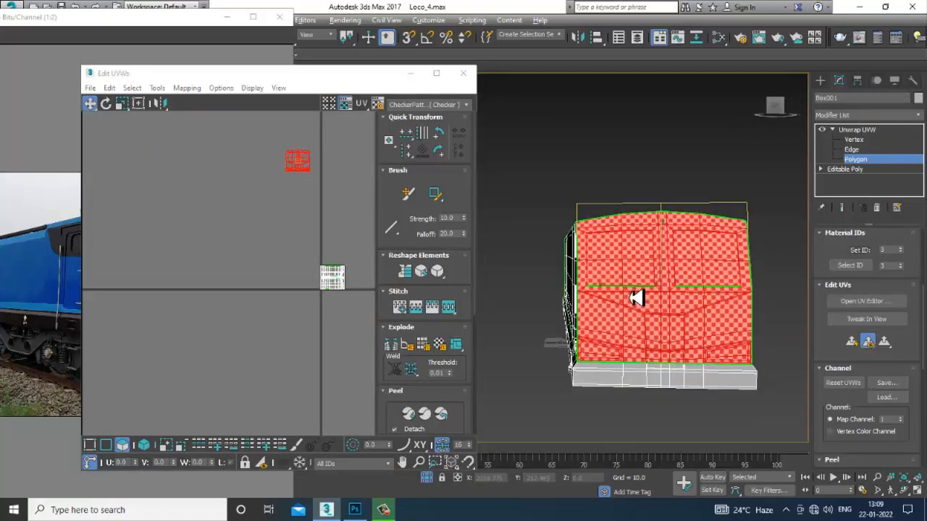
# - Move the UV editor aside and select the side wall's polygons in the end view, leaving out the cab front's inner polygons
pyautogui.hotkey('alt', 'w')
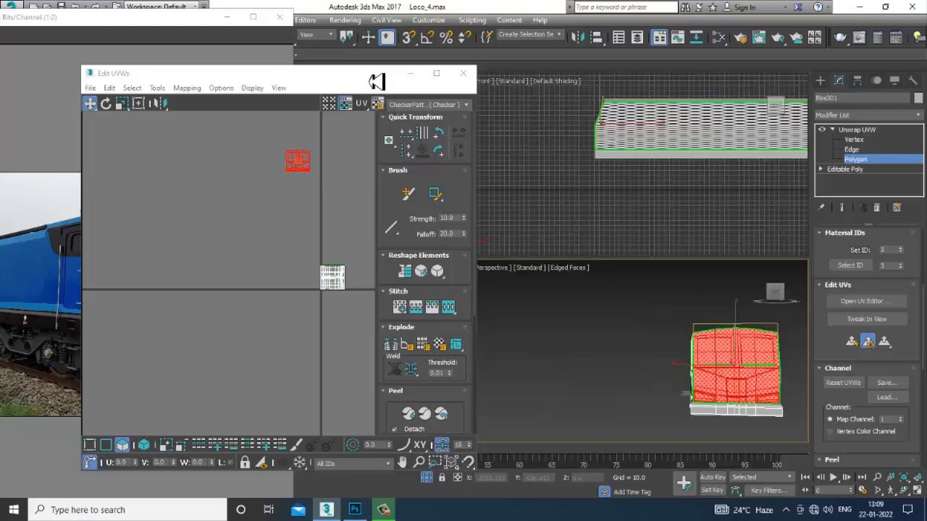
pyautogui.moveTo(376, 81); pyautogui.dragTo(113, 92)
pyautogui.hotkey('alt', 'w')
pyautogui.scroll(3, 398, 246)
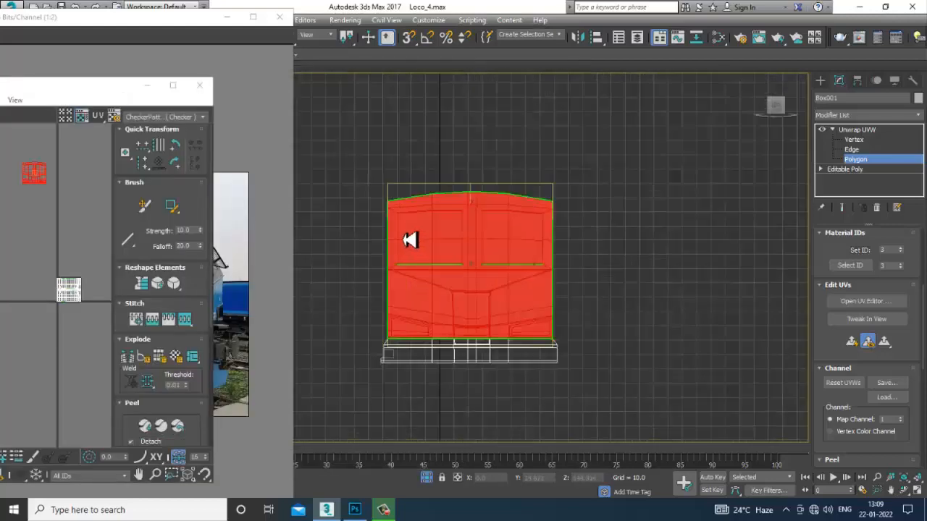
pyautogui.moveTo(415, 423); pyautogui.dragTo(419, 385)
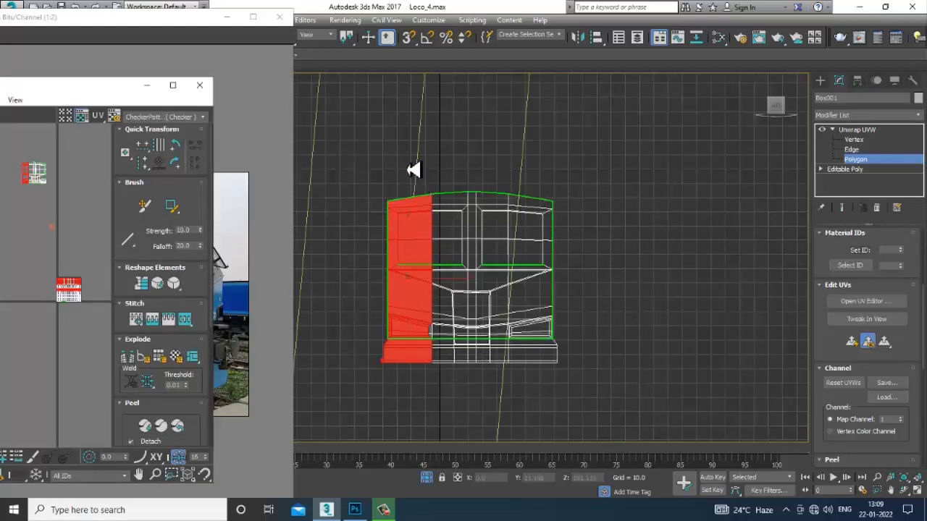
pyautogui.keyDown('alt'); pyautogui.moveTo(535, 468); pyautogui.dragTo(536, 465); pyautogui.keyUp('alt')
pyautogui.hotkey('alt', 'w')
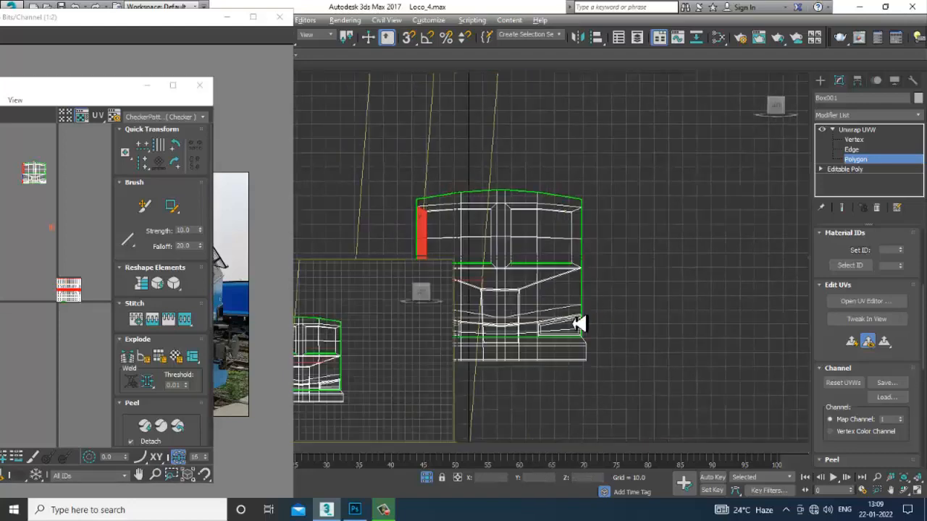
pyautogui.hotkey('alt', 'w')
pyautogui.scroll(6, 659, 295)
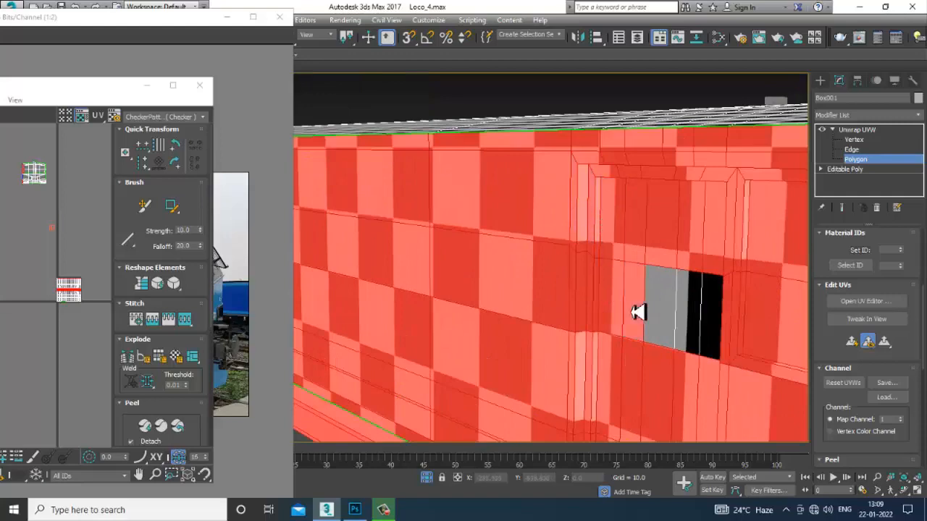
# - Add the missed polygons beside the cab window and around the headlight recess to the side-wall selection
pyautogui.scroll(-4, 710, 320)
pyautogui.keyDown('alt'); pyautogui.moveTo(698, 312); pyautogui.dragTo(629, 321, button='middle'); pyautogui.keyUp('alt')
pyautogui.scroll(2, 628, 321)
pyautogui.scroll(-3, 625, 261)
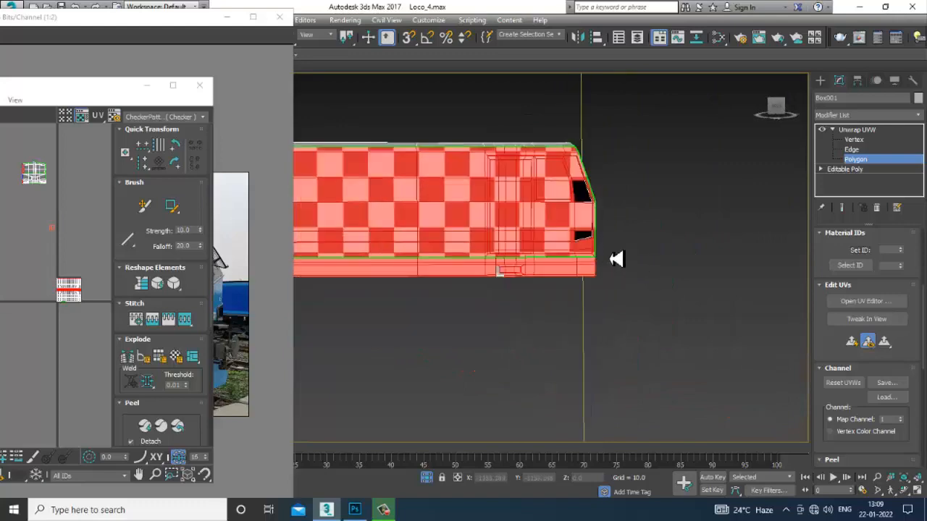
pyautogui.keyDown('alt'); pyautogui.moveTo(619, 258); pyautogui.dragTo(579, 257, button='middle'); pyautogui.keyUp('alt')
pyautogui.scroll(5, 579, 256)
pyautogui.moveTo(63, 202); pyautogui.dragTo(78, 220, button='middle')
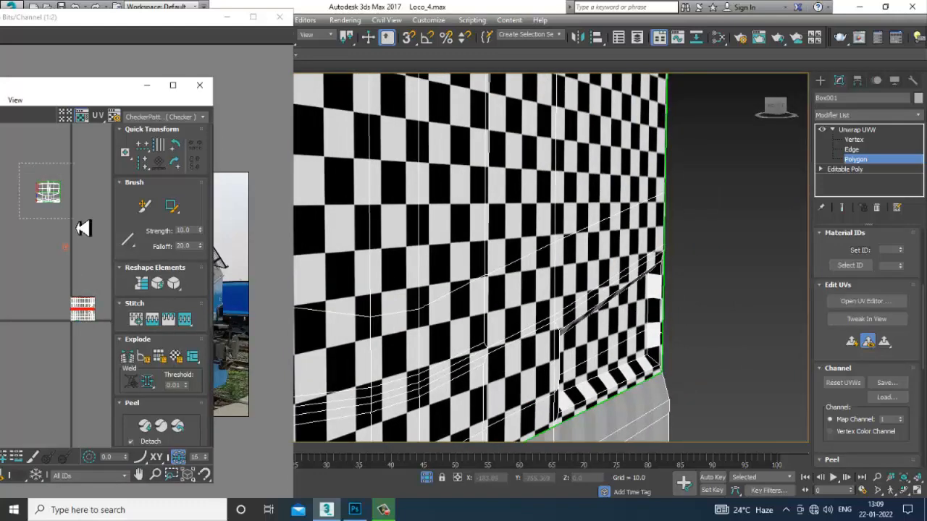
pyautogui.scroll(-4, 504, 255)
pyautogui.keyDown('alt'); pyautogui.moveTo(563, 260); pyautogui.dragTo(595, 269, button='middle'); pyautogui.keyUp('alt')
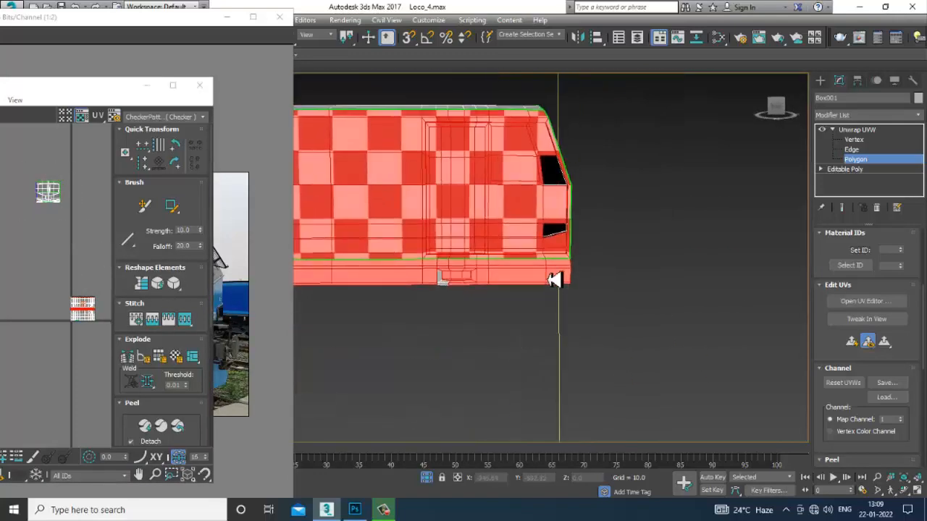
pyautogui.moveTo(587, 219); pyautogui.dragTo(600, 250, button='middle')
pyautogui.scroll(4, 595, 252)
pyautogui.keyDown('ctrl'); pyautogui.click(551, 165); pyautogui.keyUp('ctrl')
pyautogui.keyDown('ctrl'); pyautogui.click(553, 317); pyautogui.keyUp('ctrl')
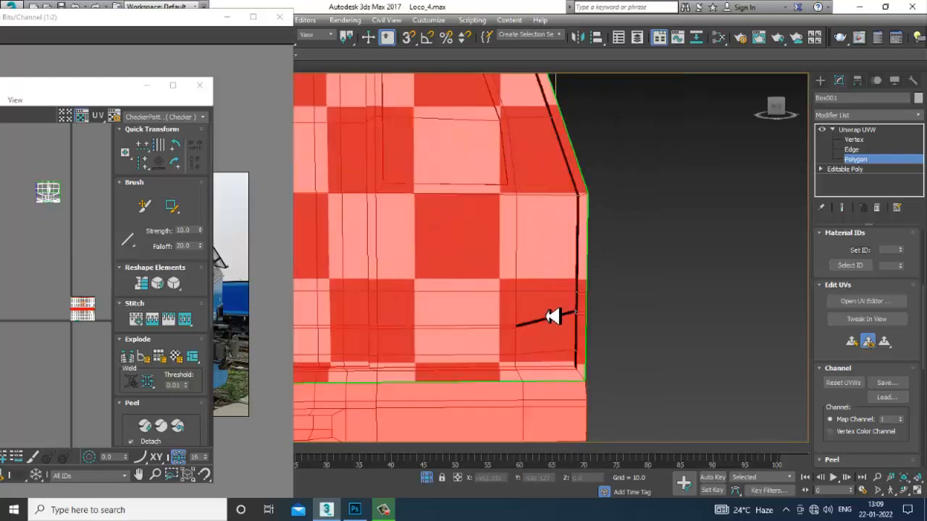
# - Add the narrow polygons along the door frame, the side-window edge and the lower cab corner to the selection
pyautogui.scroll(-4, 613, 291)
pyautogui.scroll(4, 616, 245)
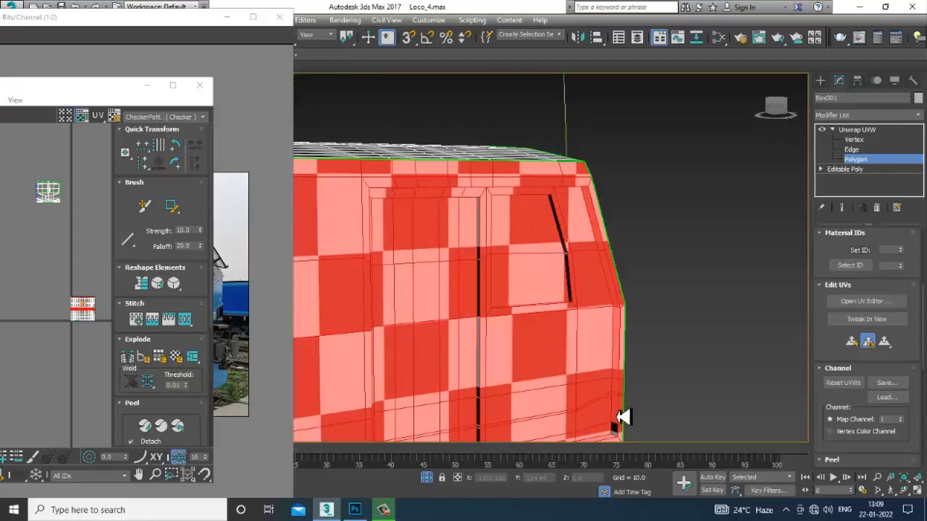
pyautogui.moveTo(623, 418); pyautogui.dragTo(637, 367, button='middle')
pyautogui.scroll(2, 612, 373)
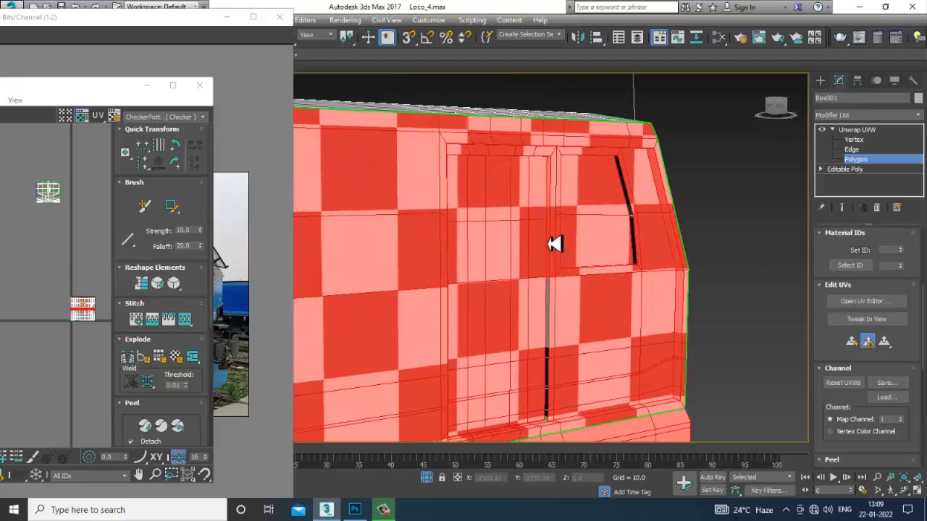
pyautogui.scroll(2, 552, 389)
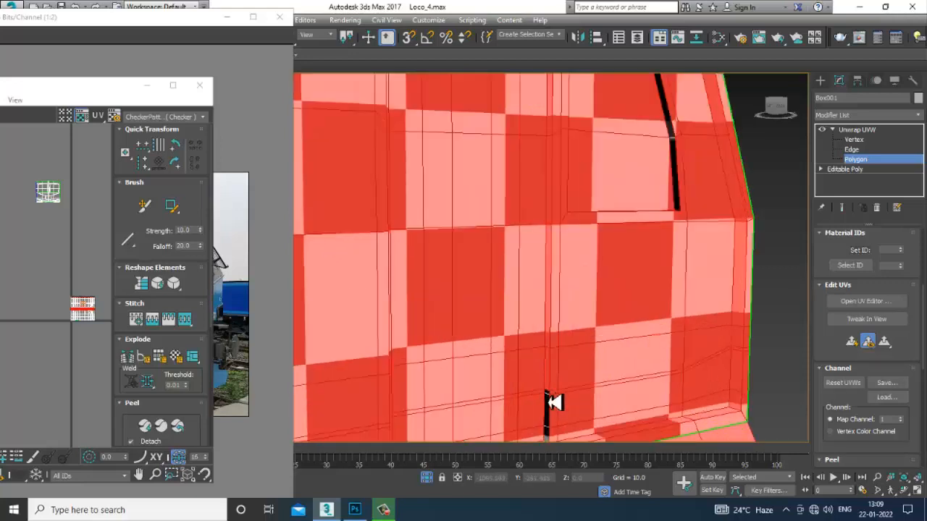
pyautogui.moveTo(554, 413); pyautogui.dragTo(559, 368, button='middle')
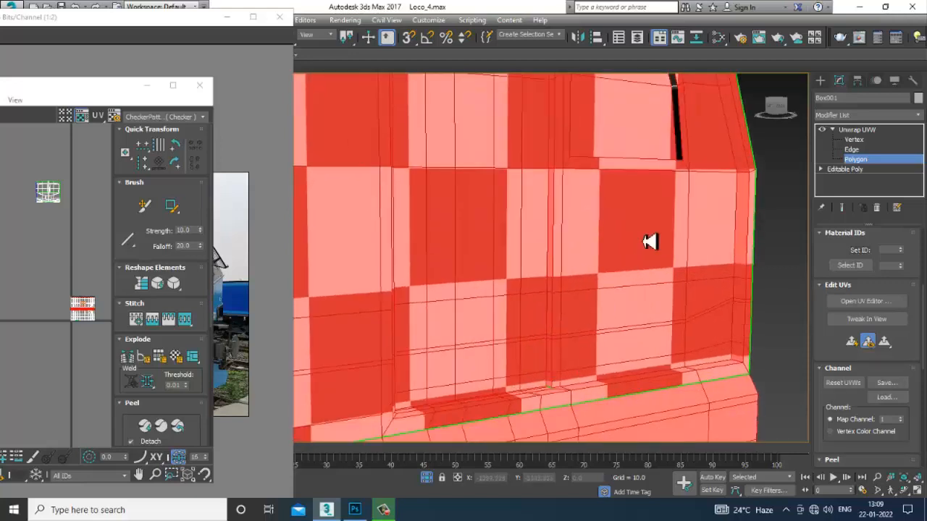
pyautogui.moveTo(683, 145); pyautogui.dragTo(681, 203, button='middle')
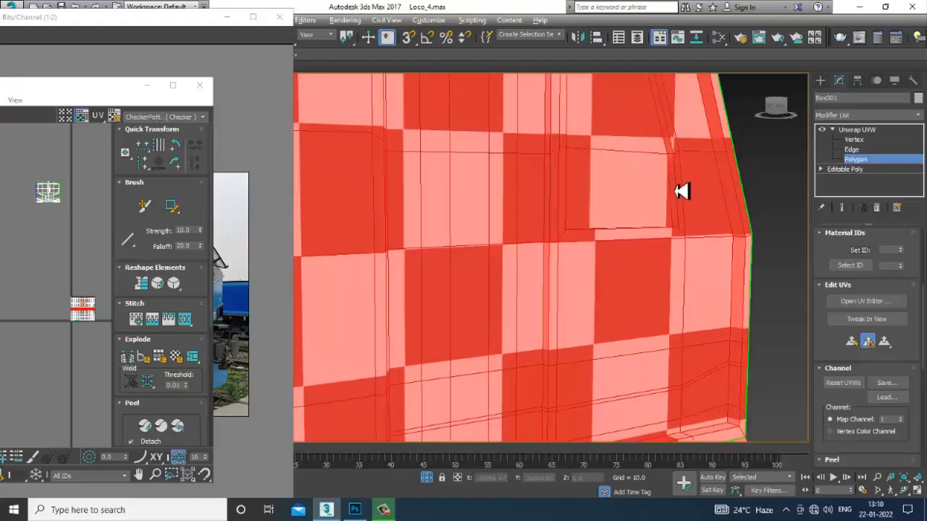
# - Deselect the base skirt's polygons in the end view so that the side wall stays selected
pyautogui.hotkey('alt', 'w')
pyautogui.hotkey('alt', 'w')
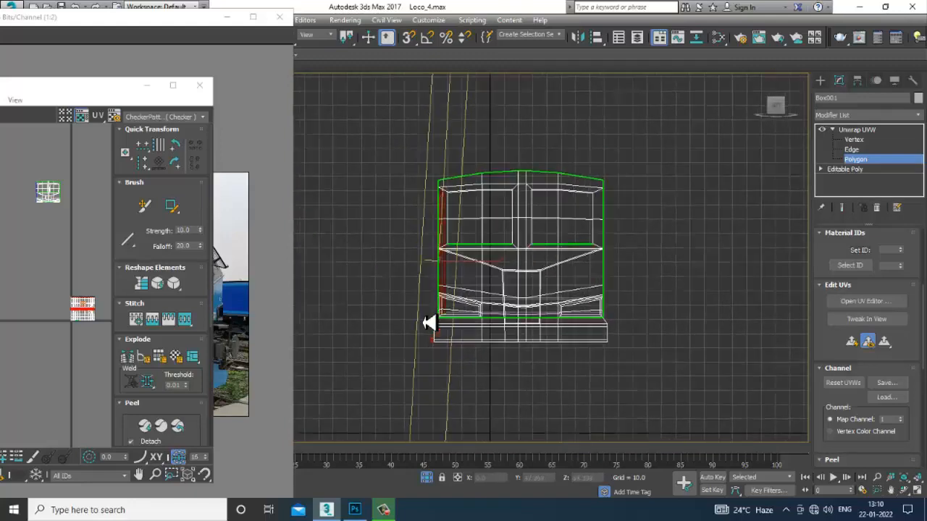
pyautogui.press('F3')
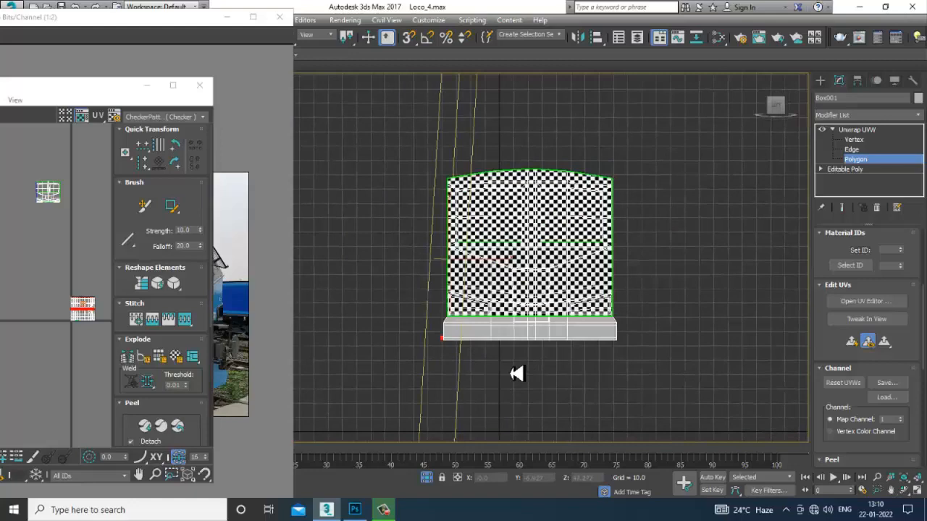
pyautogui.scroll(2, 470, 319)
pyautogui.press('F3')
pyautogui.scroll(2, 517, 373)
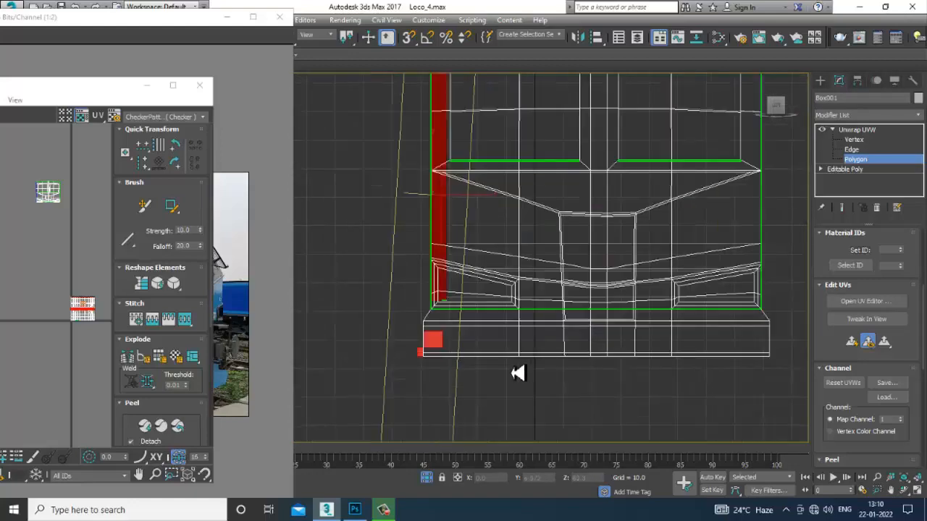
pyautogui.keyDown('ctrl'); pyautogui.moveTo(533, 331); pyautogui.dragTo(535, 330); pyautogui.keyUp('ctrl')
pyautogui.hotkey('alt', 'w')
pyautogui.middleClick(704, 378)
pyautogui.hotkey('alt', 'w')
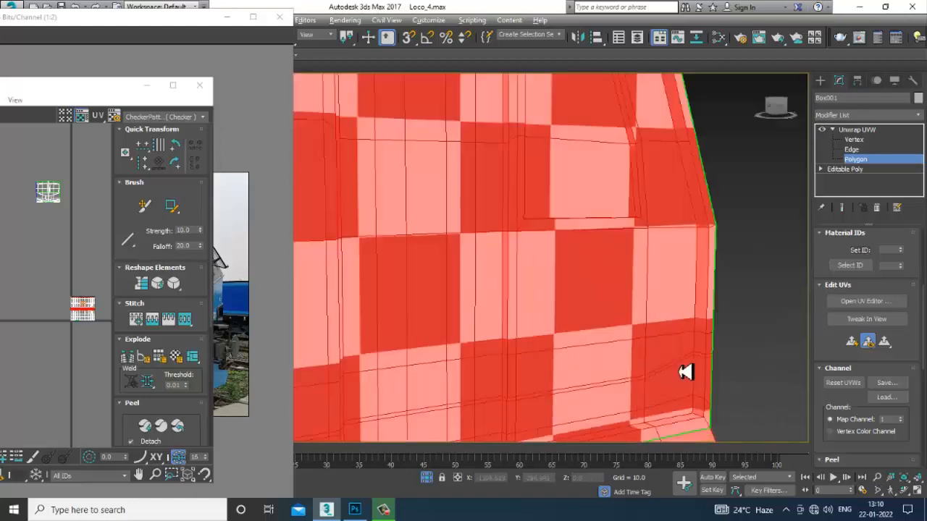
pyautogui.keyDown('alt'); pyautogui.moveTo(687, 374); pyautogui.dragTo(577, 342, button='middle'); pyautogui.keyUp('alt')
pyautogui.scroll(-6, 627, 360)
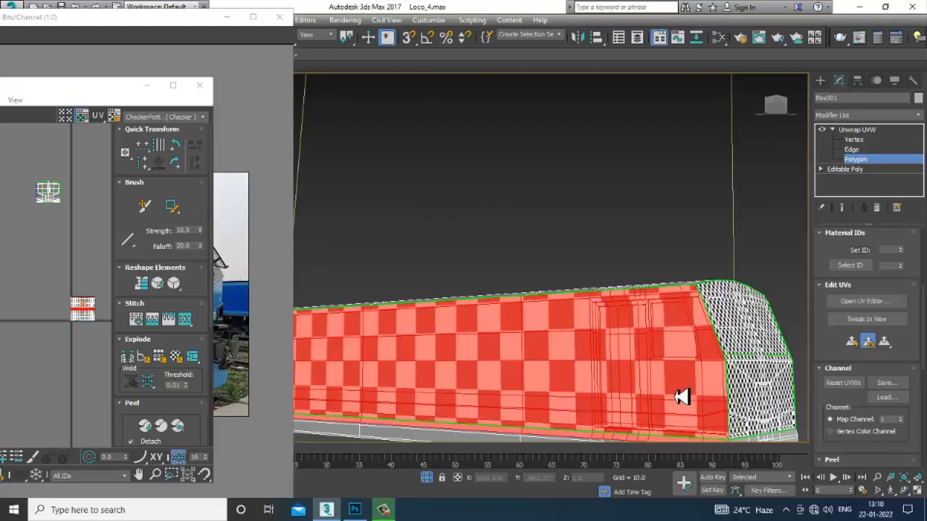
# - Remove the sloped strip between the side wall and the base skirt from the selection
pyautogui.keyDown('alt'); pyautogui.moveTo(683, 395); pyautogui.dragTo(589, 314, button='middle'); pyautogui.keyUp('alt')
pyautogui.scroll(5, 590, 314)
pyautogui.keyDown('alt'); pyautogui.moveTo(702, 370); pyautogui.dragTo(608, 256, button='middle'); pyautogui.keyUp('alt')
pyautogui.scroll(-5, 629, 366)
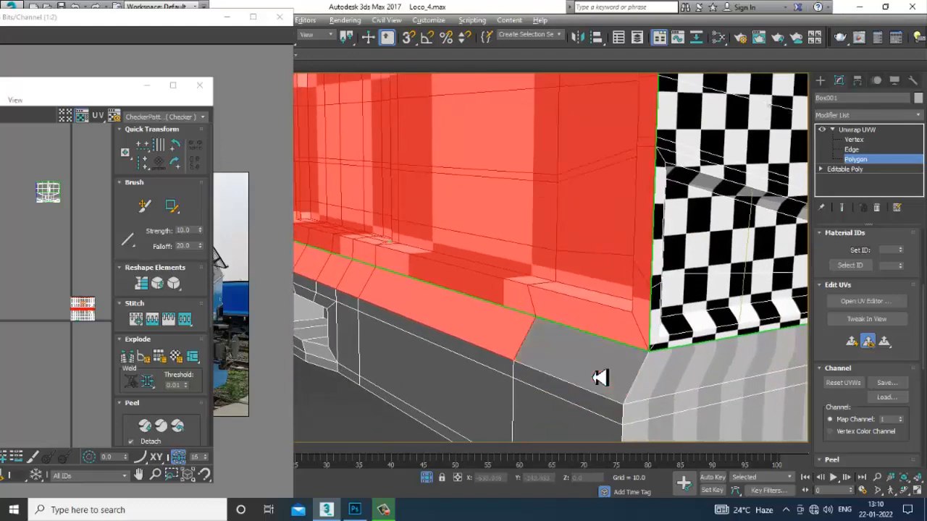
pyautogui.keyDown('alt'); pyautogui.moveTo(411, 299); pyautogui.dragTo(690, 372, button='middle'); pyautogui.keyUp('alt')
pyautogui.hotkey('alt', 'w')
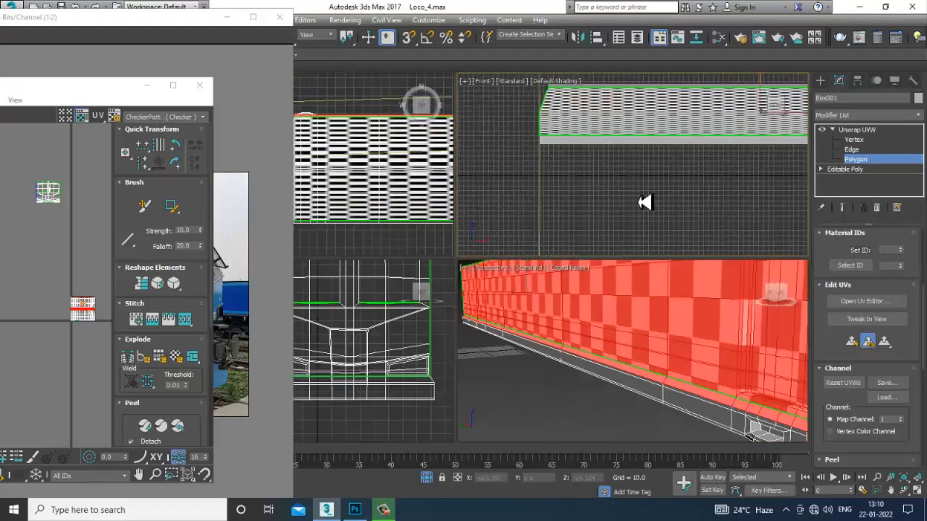
pyautogui.middleClick(386, 359)
pyautogui.hotkey('alt', 'w')
pyautogui.moveTo(403, 348); pyautogui.dragTo(460, 392, button='middle')
pyautogui.moveTo(345, 401); pyautogui.dragTo(433, 354)
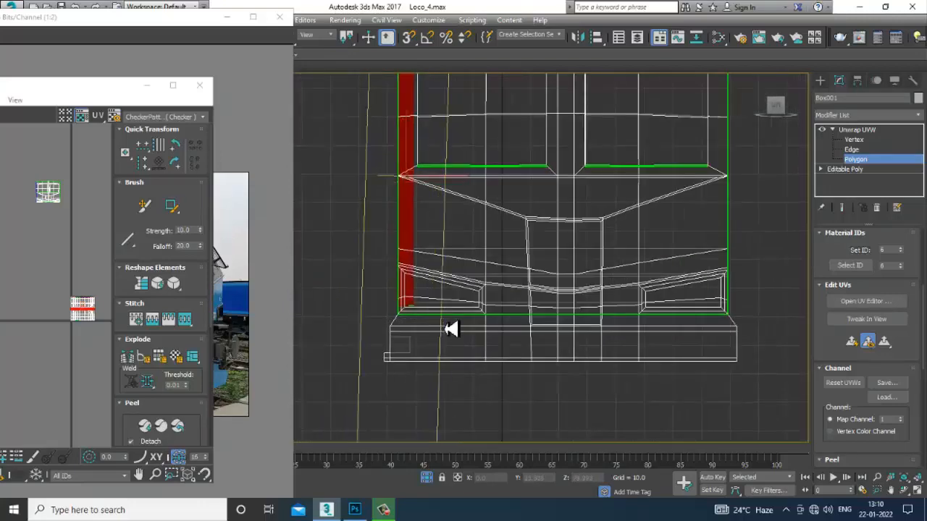
# - Examine the side-wall selection along the body, door and cab corner for stray or missing polygons, in shaded and wireframe display
pyautogui.keyDown('alt'); pyautogui.moveTo(450, 329); pyautogui.dragTo(546, 331, button='middle'); pyautogui.keyUp('alt')
pyautogui.scroll(5, 547, 322)
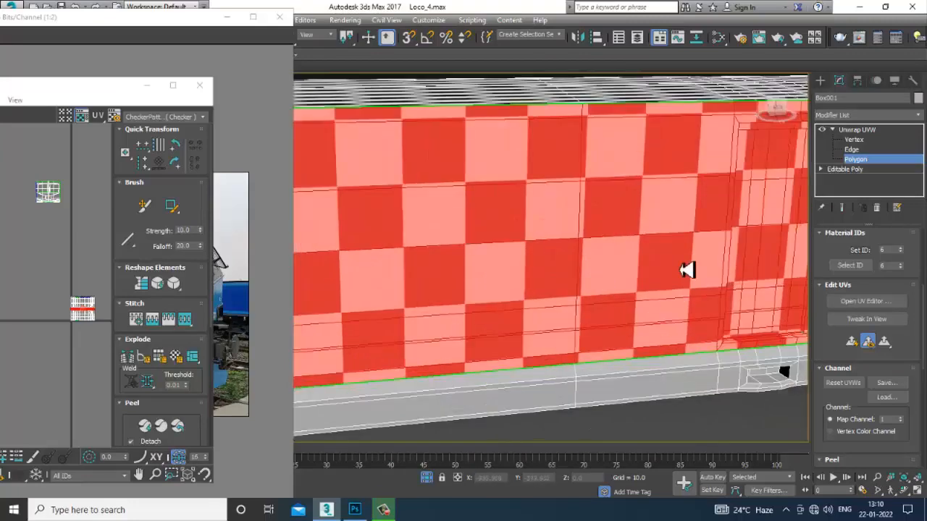
pyautogui.moveTo(687, 270); pyautogui.dragTo(544, 260, button='middle')
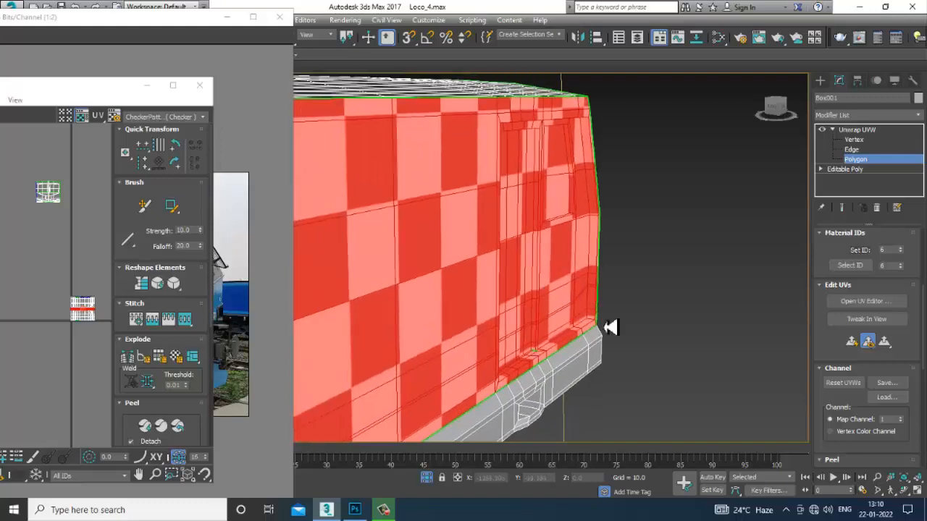
pyautogui.keyDown('alt'); pyautogui.moveTo(612, 327); pyautogui.dragTo(593, 356, button='middle'); pyautogui.keyUp('alt')
pyautogui.scroll(-8, 570, 314)
pyautogui.scroll(4, 580, 286)
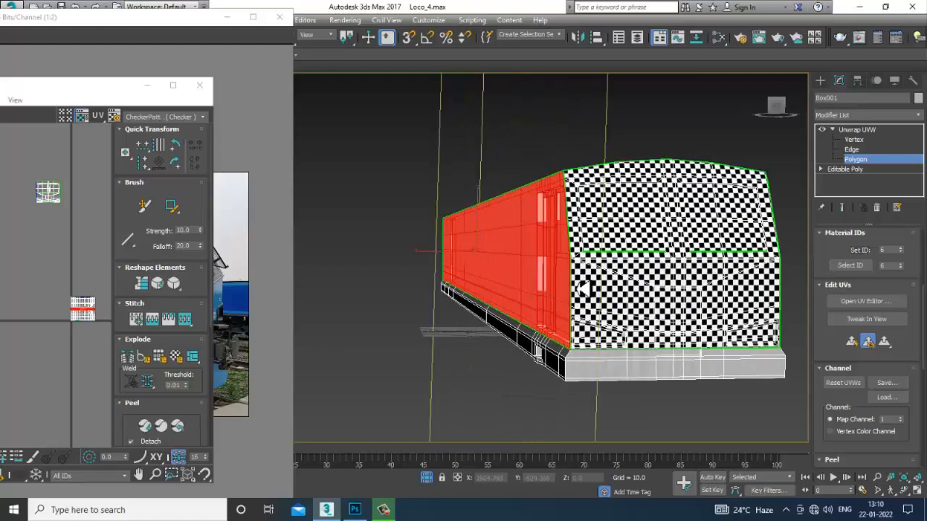
pyautogui.press('F3')
pyautogui.scroll(3, 592, 301)
pyautogui.scroll(-3, 591, 302)
pyautogui.moveTo(591, 302)
pyautogui.keyDown('alt'); pyautogui.mouseDown(button='middle')
pyautogui.moveTo(606, 267)
pyautogui.moveTo(586, 300)
pyautogui.moveTo(601, 309)
pyautogui.mouseUp(button='middle'); pyautogui.keyUp('alt')
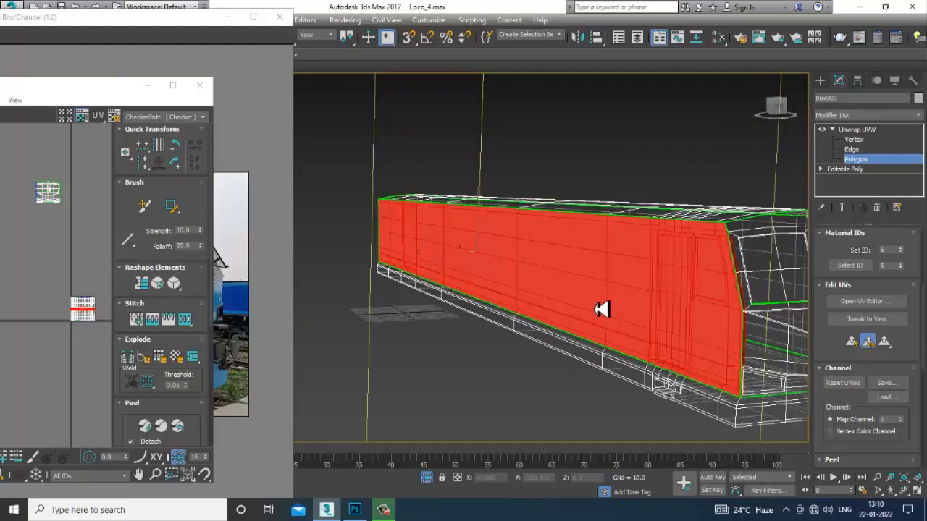
pyautogui.press('F3')
pyautogui.scroll(4, 684, 263)
pyautogui.keyDown('alt'); pyautogui.moveTo(684, 263); pyautogui.dragTo(517, 359, button='middle'); pyautogui.keyUp('alt')
pyautogui.scroll(3, 477, 297)
pyautogui.moveTo(478, 298); pyautogui.dragTo(557, 291, button='middle')
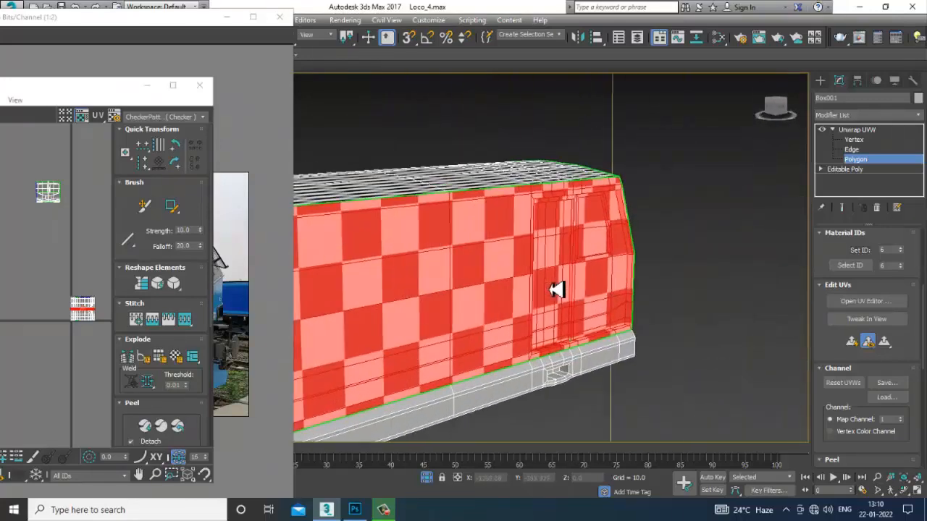
pyautogui.scroll(2, 561, 294)
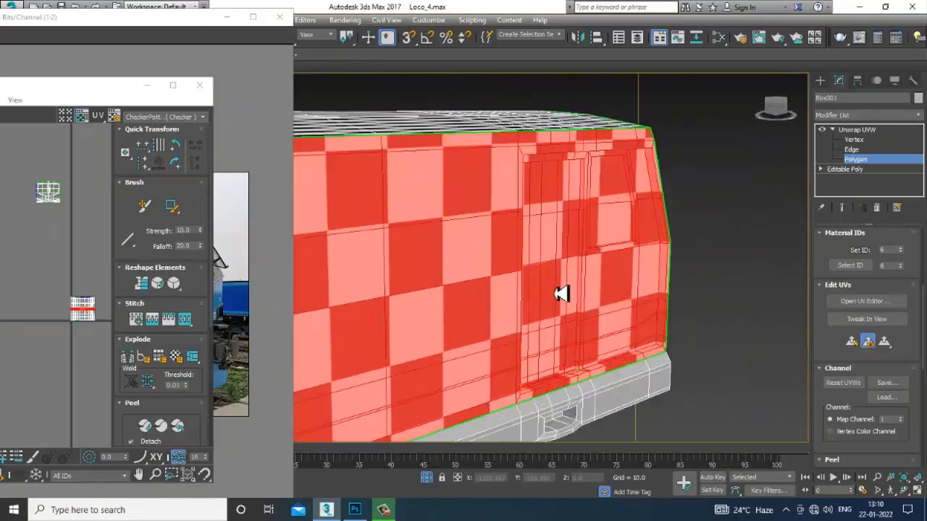
# - Maximize the UV editor and move the selected side wall's UVs clear of the remaining body UVs
pyautogui.click(860, 346)
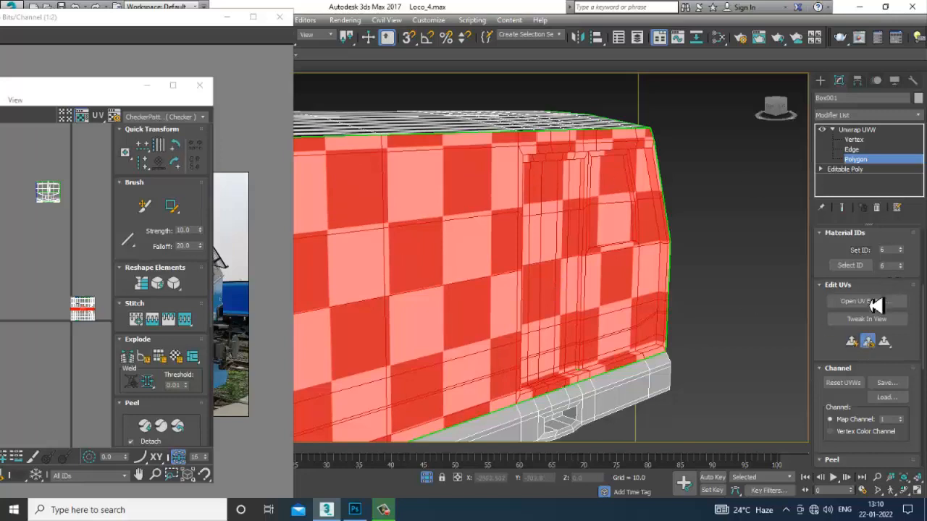
pyautogui.click(174, 89)
pyautogui.moveTo(506, 253); pyautogui.dragTo(550, 256, button='middle')
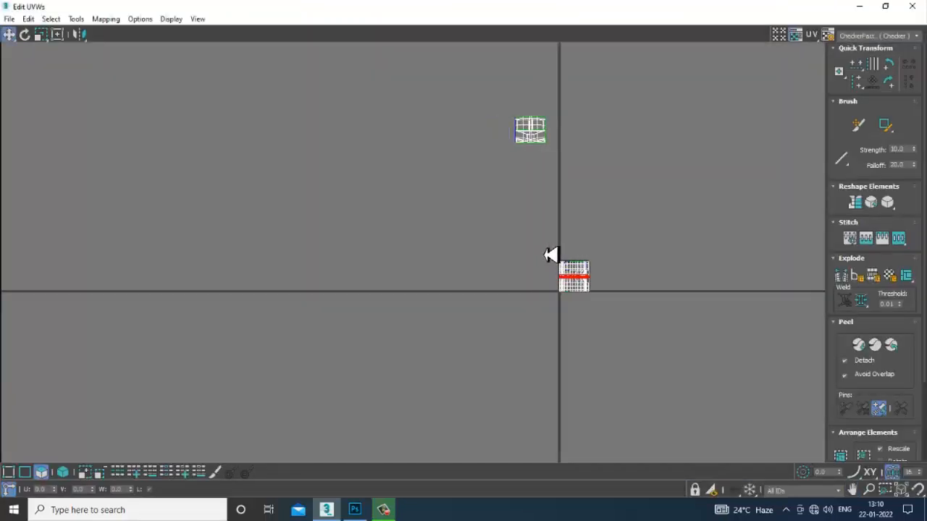
pyautogui.scroll(5, 597, 304)
pyautogui.moveTo(524, 209); pyautogui.dragTo(600, 300, button='middle')
pyautogui.press('3')
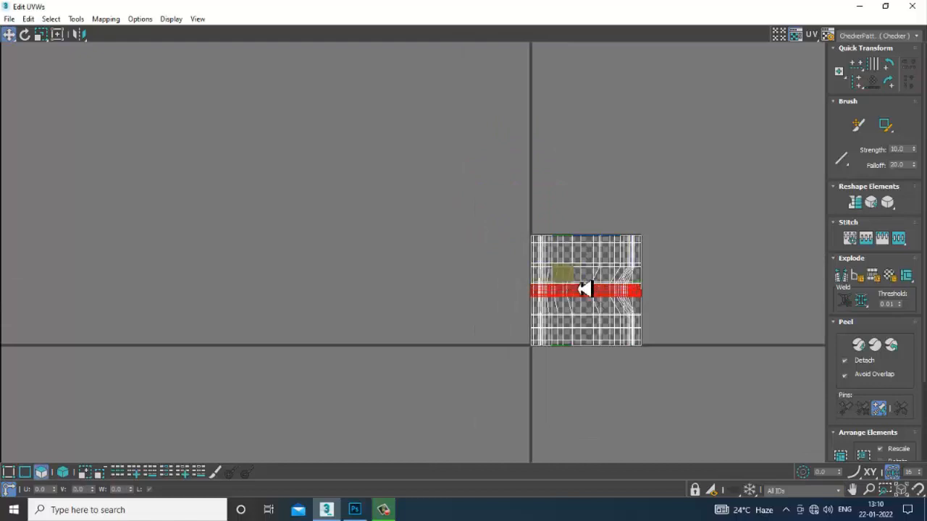
pyautogui.moveTo(610, 301); pyautogui.dragTo(300, 158)
pyautogui.moveTo(300, 157); pyautogui.dragTo(403, 250, button='middle')
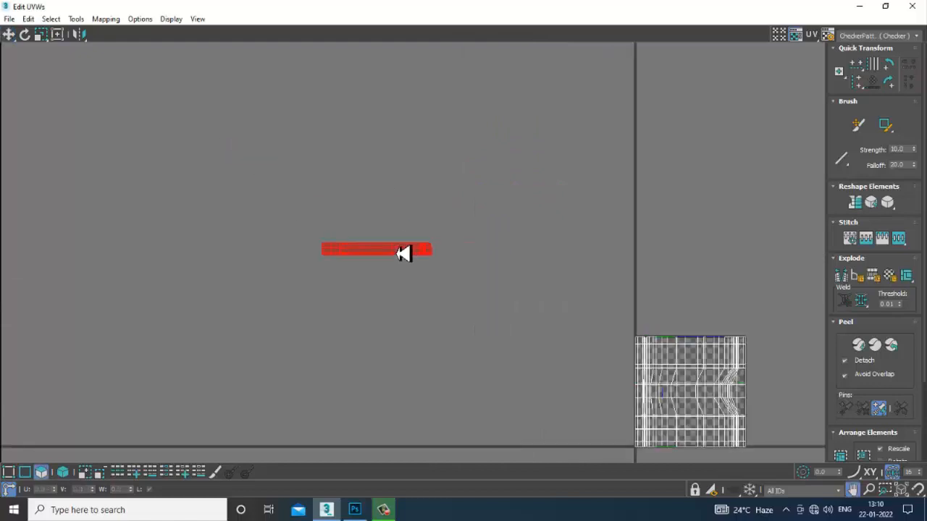
# - Bring the cab front's UV island close to the side wall's and place the side-wall strip just below it
pyautogui.scroll(-5, 430, 236)
pyautogui.moveTo(536, 171); pyautogui.dragTo(535, 169)
pyautogui.moveTo(448, 130); pyautogui.dragTo(406, 236)
pyautogui.scroll(5, 411, 284)
pyautogui.moveTo(500, 280); pyautogui.dragTo(402, 242)
pyautogui.scroll(2, 400, 253)
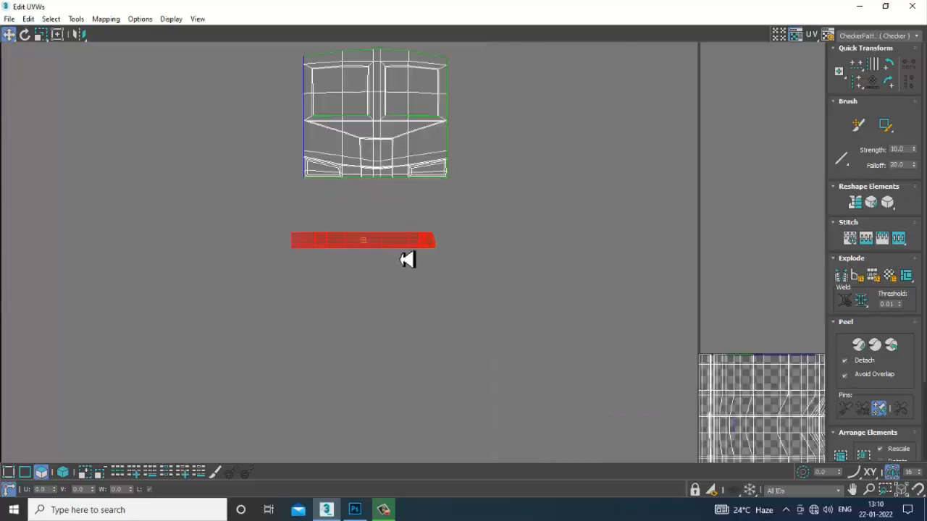
# - Scale the side wall's UVs up uniformly to about twice their size and clear the selection
pyautogui.scroll(4, 384, 249)
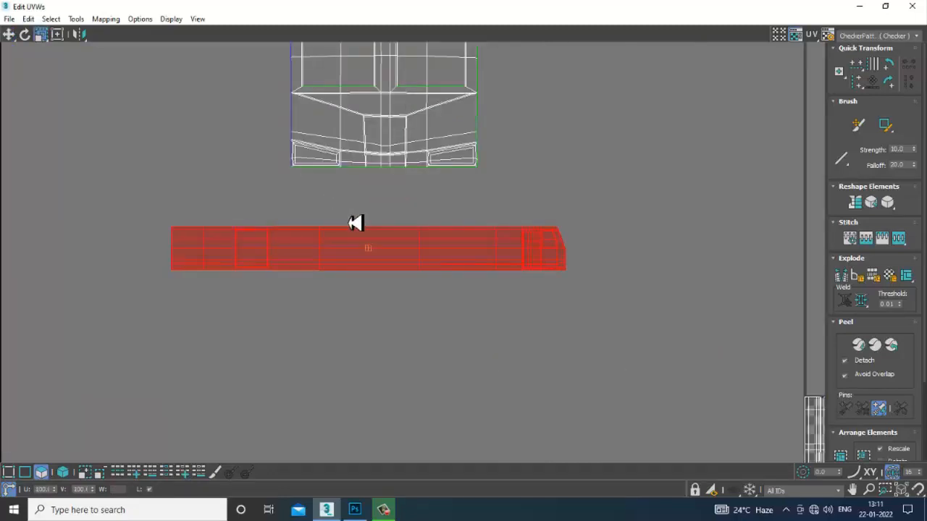
pyautogui.click(579, 199)
pyautogui.scroll(-6, 585, 217)
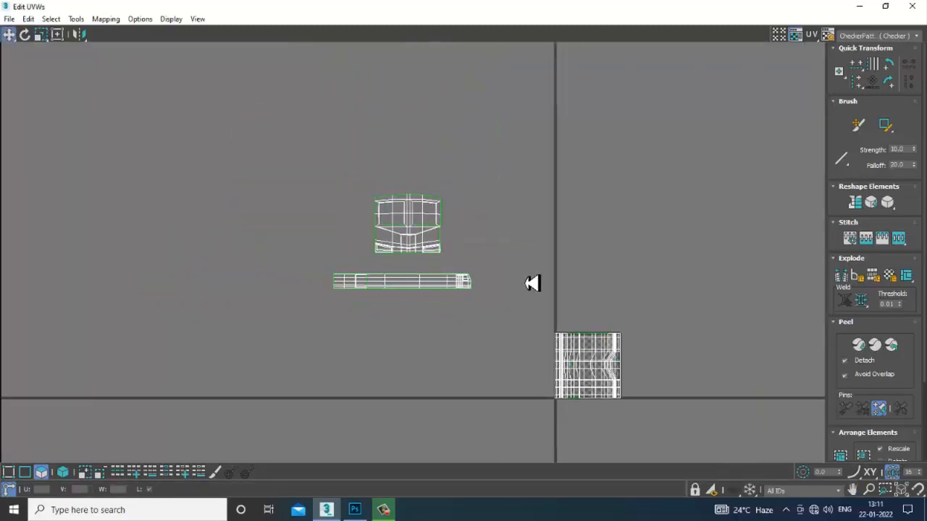
# - Restore the UV editor to a floating window, compare the checker scale on the side wall and cab front, and select both UV islands
pyautogui.click(885, 6)
pyautogui.scroll(-4, 608, 298)
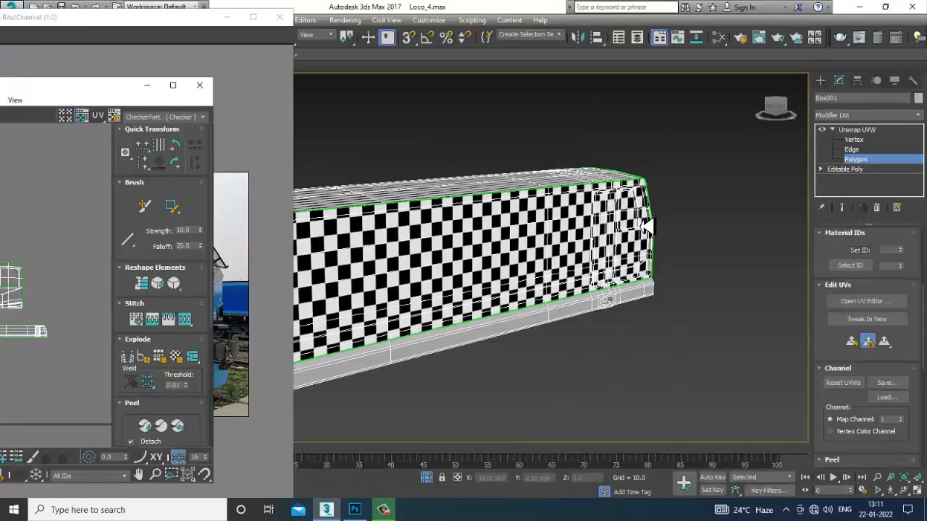
pyautogui.keyDown('alt'); pyautogui.moveTo(608, 299); pyautogui.dragTo(614, 252, button='middle'); pyautogui.keyUp('alt')
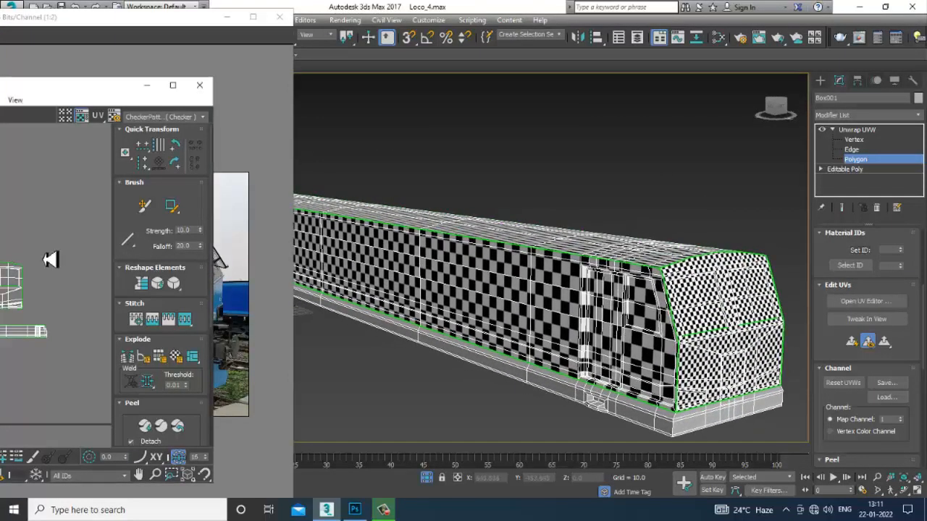
pyautogui.scroll(-3, 42, 268)
pyautogui.moveTo(52, 298); pyautogui.dragTo(90, 314, button='middle')
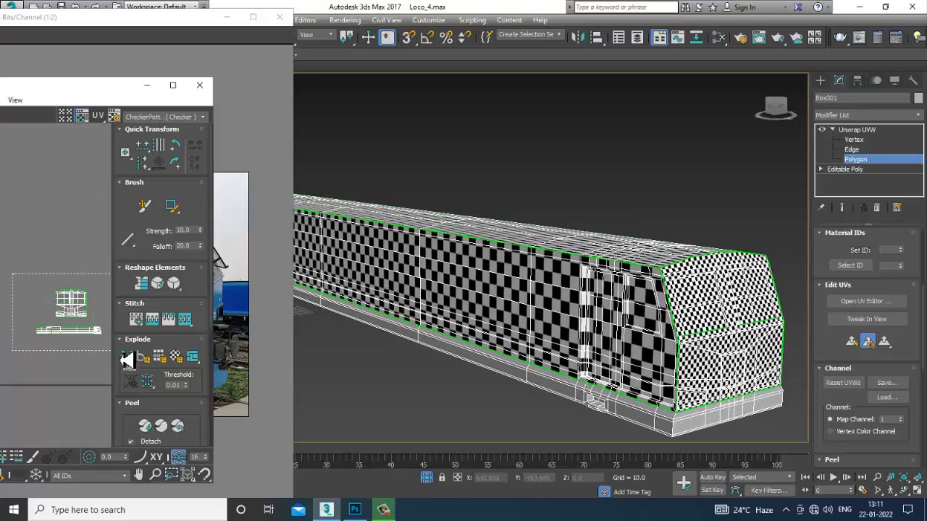
# - Examine the checker pattern along the roof and the opposite side wall for stretching
pyautogui.click(499, 355)
pyautogui.keyDown('alt'); pyautogui.moveTo(701, 304); pyautogui.dragTo(558, 244, button='middle'); pyautogui.keyUp('alt')
pyautogui.hotkey('alt', 'w')
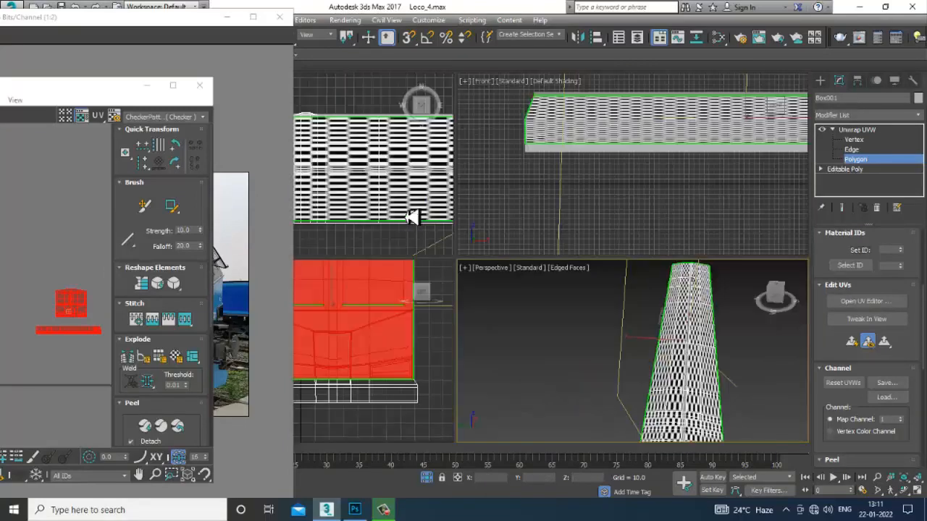
pyautogui.scroll(-5, 410, 217)
pyautogui.moveTo(684, 227); pyautogui.dragTo(630, 235, button='middle')
pyautogui.hotkey('alt', 'w')
pyautogui.keyDown('alt'); pyautogui.moveTo(640, 385); pyautogui.dragTo(602, 343, button='middle'); pyautogui.keyUp('alt')
pyautogui.scroll(-5, 629, 374)
pyautogui.scroll(4, 620, 359)
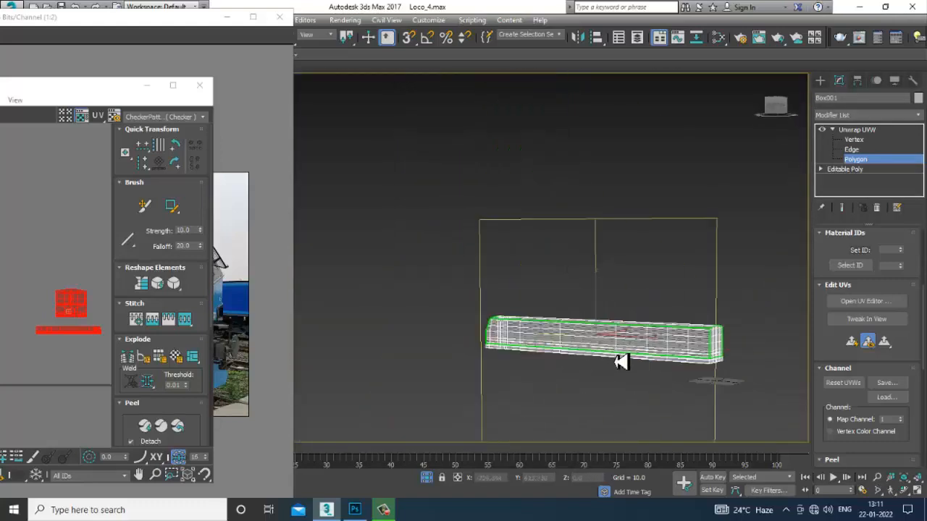
pyautogui.keyDown('alt'); pyautogui.moveTo(687, 361); pyautogui.dragTo(648, 360, button='middle'); pyautogui.keyUp('alt')
pyautogui.scroll(4, 728, 365)
pyautogui.keyDown('alt'); pyautogui.moveTo(621, 297); pyautogui.dragTo(620, 248, button='middle'); pyautogui.keyUp('alt')
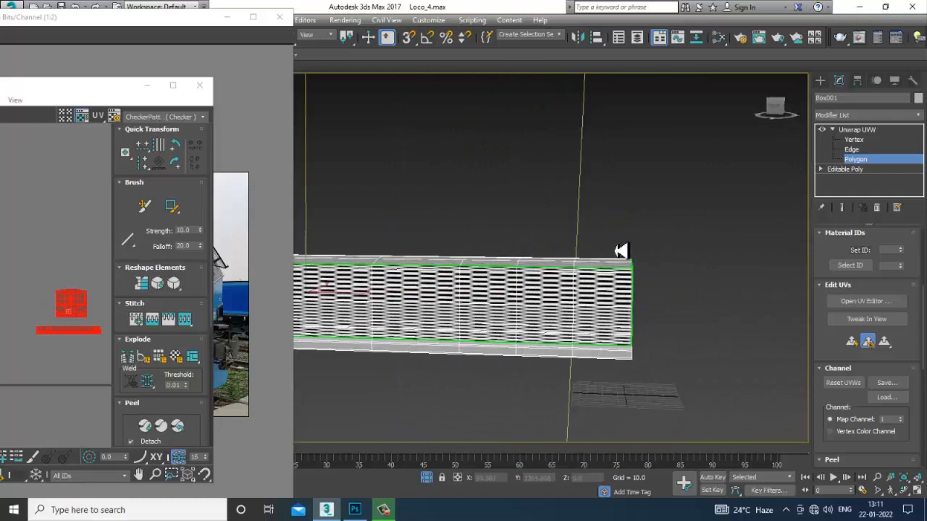
# - Select the polygons of the body's flat rear end together with the skirt below it, leaving the rest of the body deselected
pyautogui.click(583, 285)
pyautogui.keyDown('alt'); pyautogui.moveTo(638, 357); pyautogui.dragTo(595, 270, button='middle'); pyautogui.keyUp('alt')
pyautogui.moveTo(511, 219); pyautogui.dragTo(792, 423)
pyautogui.keyDown('alt'); pyautogui.moveTo(604, 265); pyautogui.dragTo(687, 282, button='middle'); pyautogui.keyUp('alt')
pyautogui.scroll(-2, 630, 302)
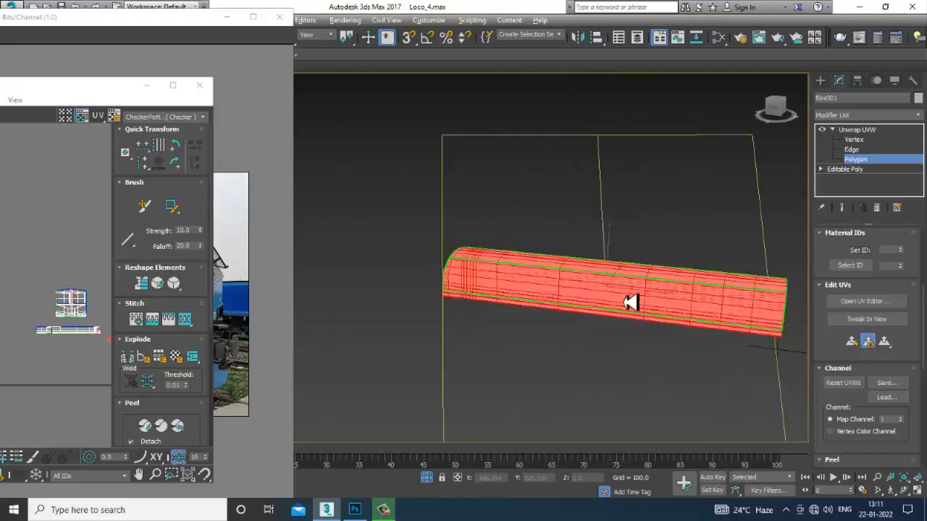
pyautogui.keyDown('alt'); pyautogui.moveTo(630, 302); pyautogui.dragTo(413, 208, button='middle'); pyautogui.keyUp('alt')
pyautogui.keyDown('alt'); pyautogui.moveTo(736, 420); pyautogui.dragTo(738, 421); pyautogui.keyUp('alt')
pyautogui.moveTo(738, 347); pyautogui.dragTo(548, 346, button='middle')
pyautogui.scroll(4, 544, 321)
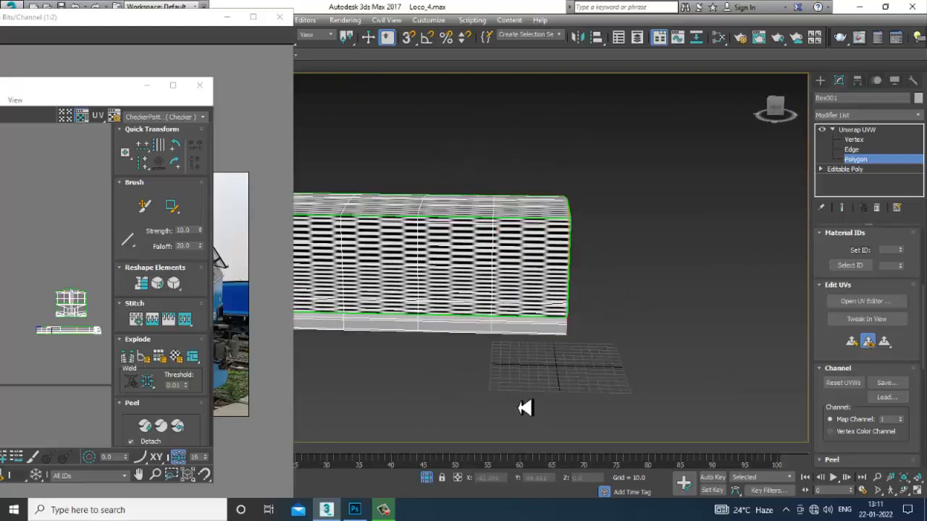
pyautogui.keyDown('alt'); pyautogui.moveTo(525, 408); pyautogui.dragTo(590, 357, button='middle'); pyautogui.keyUp('alt')
# - Try to deselect the rear end's skirt polygons in the Left view
pyautogui.hotkey('alt', 'w')
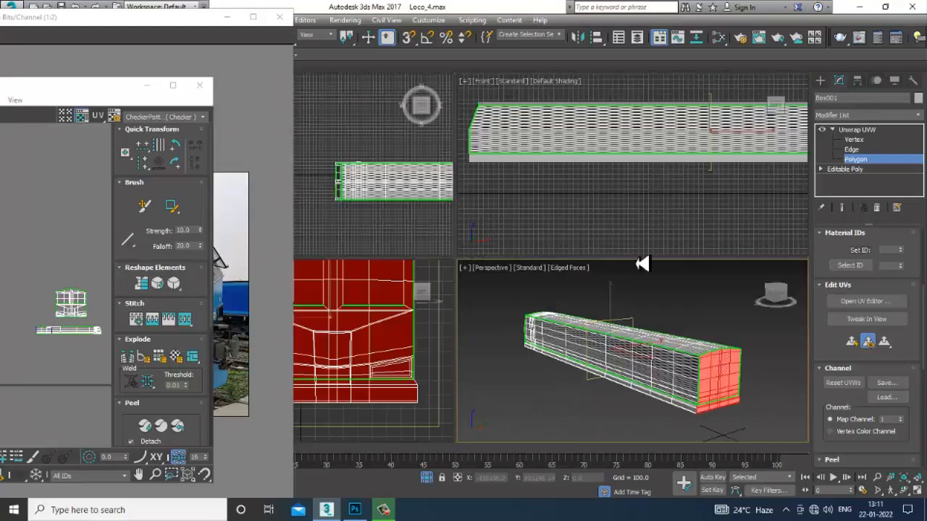
pyautogui.hotkey('alt', 'w')
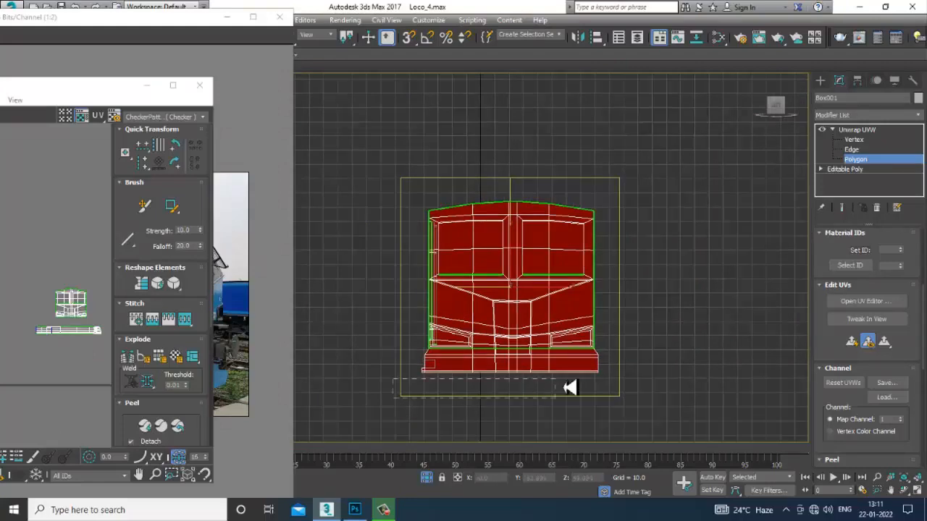
pyautogui.hotkey('alt', 'w')
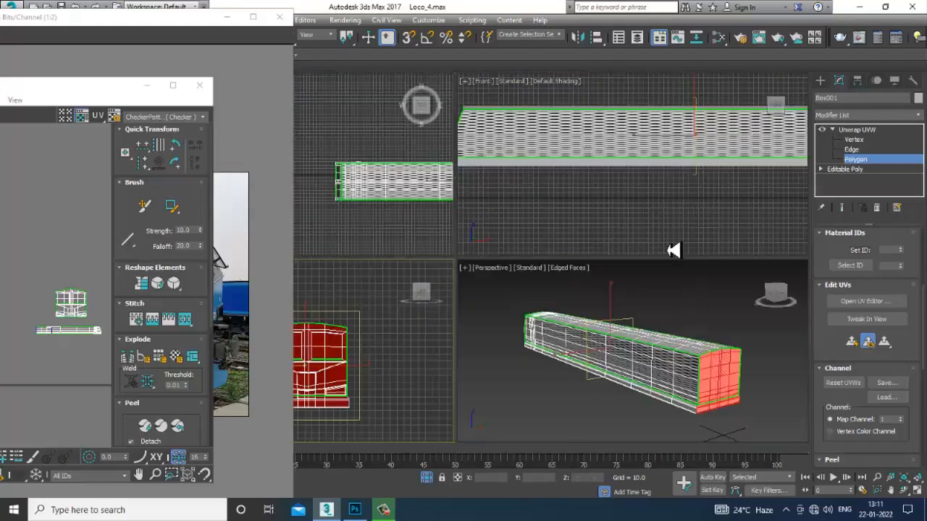
pyautogui.moveTo(702, 357); pyautogui.dragTo(675, 353, button='middle')
pyautogui.hotkey('alt', 'w')
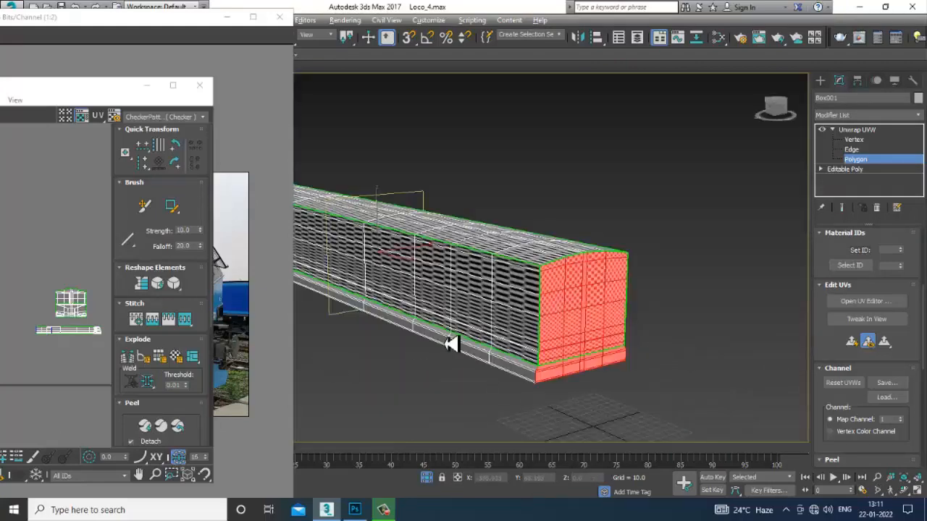
pyautogui.hotkey('alt', 'w')
pyautogui.hotkey('alt', 'w')
pyautogui.scroll(-5, 468, 338)
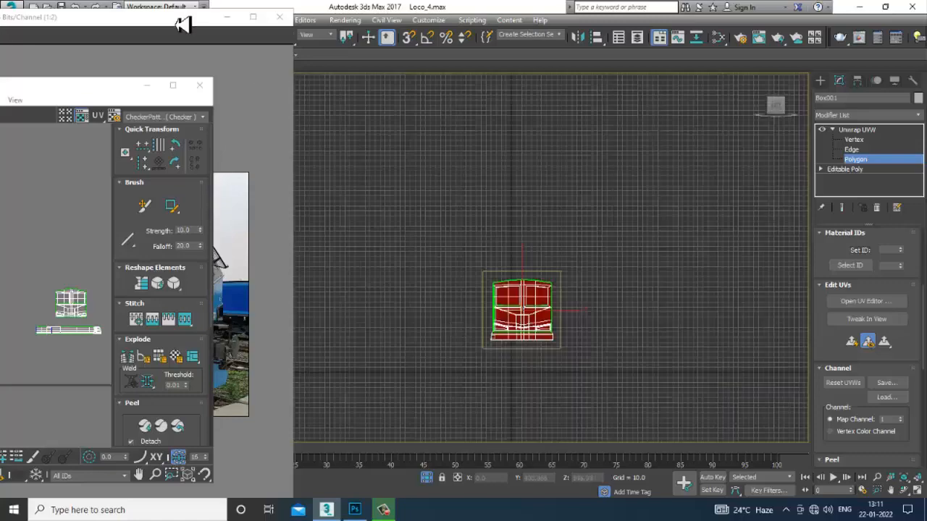
# - Minimize the UV editor, move the reference image window out of the way, and center the locomotive in the enlarged viewport
pyautogui.moveTo(183, 24); pyautogui.dragTo(1, 74)
pyautogui.moveTo(247, 127); pyautogui.dragTo(555, 183, button='middle')
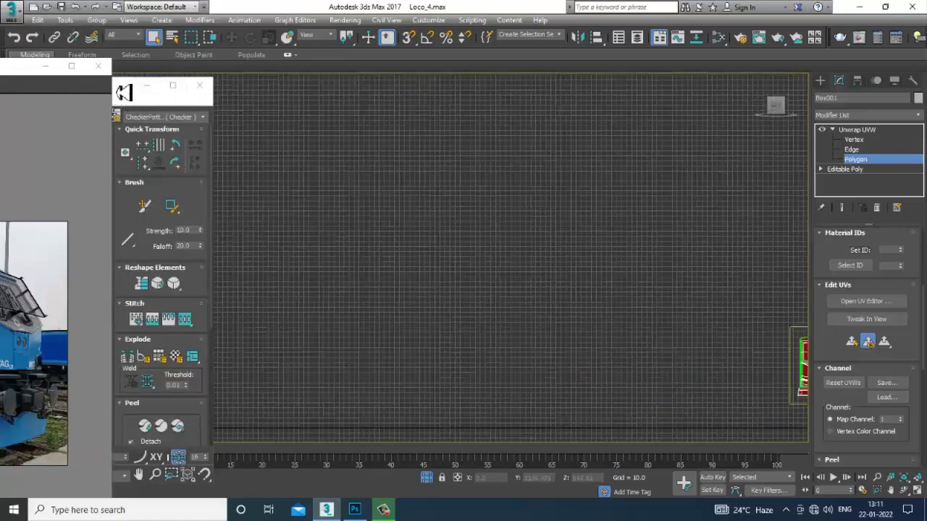
pyautogui.click(147, 85)
pyautogui.moveTo(19, 72); pyautogui.dragTo(120, 324)
pyautogui.moveTo(240, 164); pyautogui.dragTo(92, 145, button='middle')
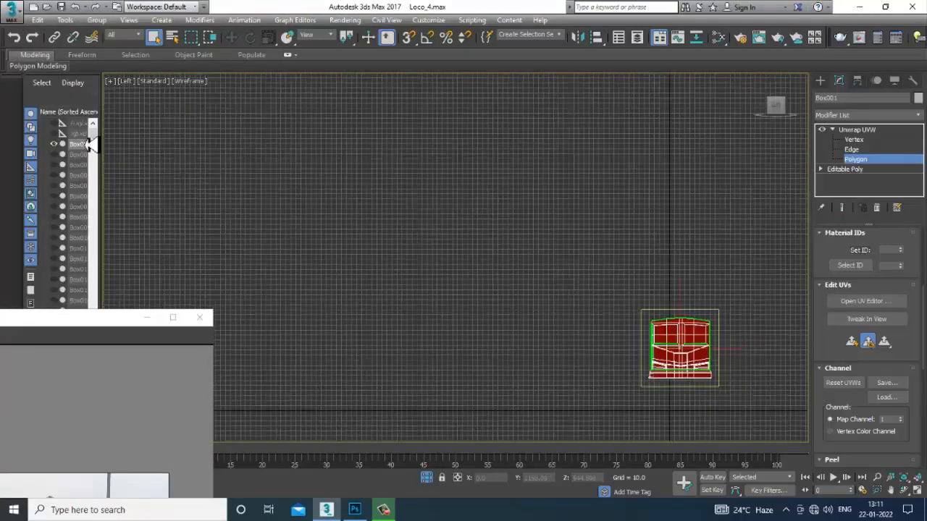
pyautogui.moveTo(430, 214); pyautogui.dragTo(256, 136, button='middle')
# - Change the Left viewport to the Right view and deselect the skirt polygons below the rear end
pyautogui.click(124, 81)
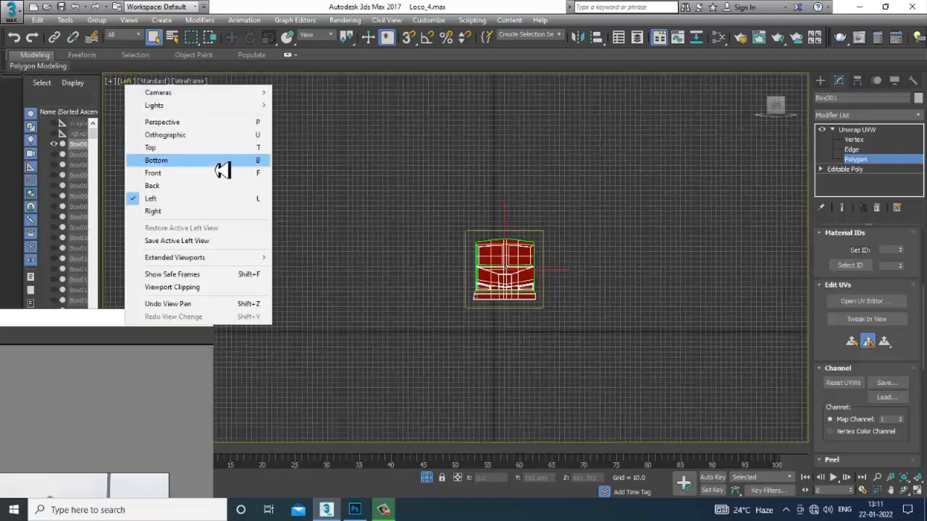
pyautogui.click(192, 210)
pyautogui.scroll(3, 449, 263)
pyautogui.scroll(4, 463, 325)
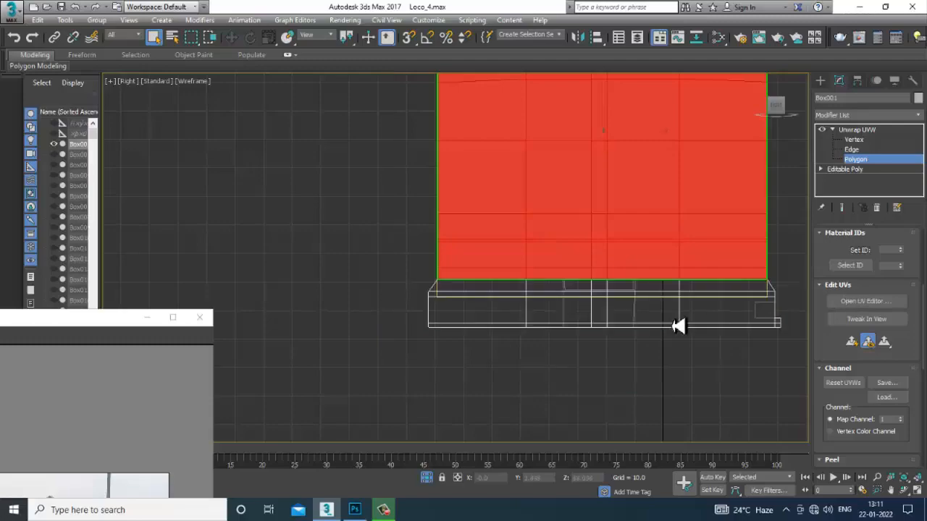
# - Display the perspective view in wireframe and deselect stray polygons along the body, keeping only the rear end's polygons selected
pyautogui.hotkey('alt', 'w')
pyautogui.hotkey('alt', 'w')
pyautogui.keyDown('alt'); pyautogui.moveTo(639, 312); pyautogui.dragTo(539, 320, button='middle'); pyautogui.keyUp('alt')
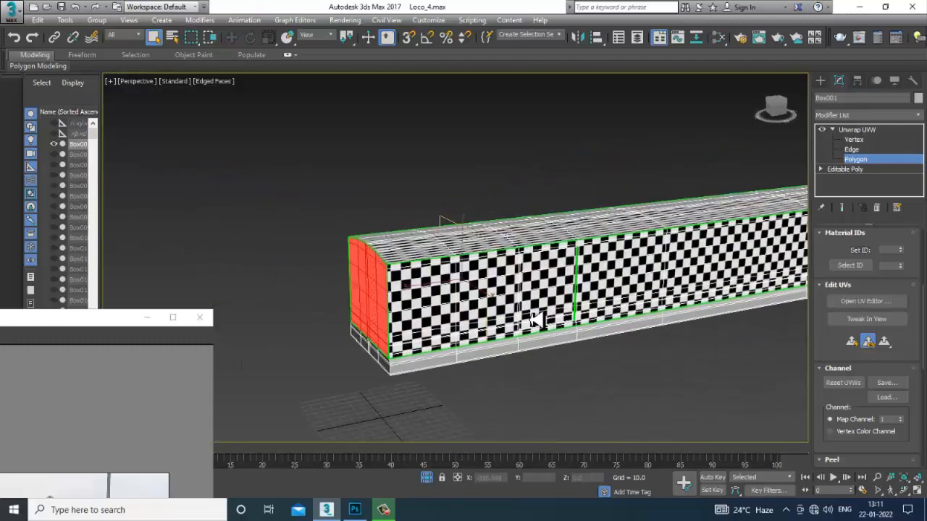
pyautogui.press('F3')
pyautogui.keyDown('alt'); pyautogui.moveTo(593, 300); pyautogui.dragTo(627, 262, button='middle'); pyautogui.keyUp('alt')
pyautogui.scroll(-4, 677, 294)
pyautogui.keyDown('alt'); pyautogui.moveTo(548, 367); pyautogui.dragTo(552, 273, button='middle'); pyautogui.keyUp('alt')
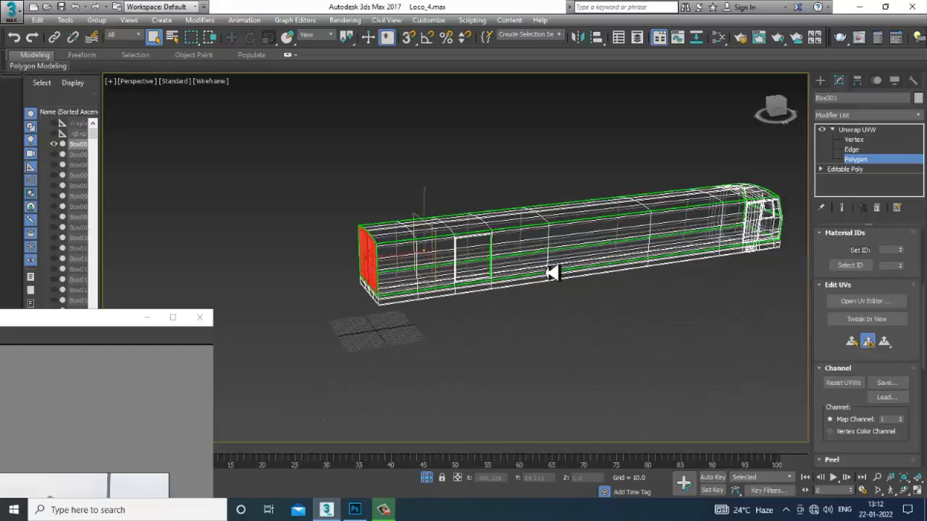
pyautogui.keyDown('alt'); pyautogui.moveTo(758, 460); pyautogui.dragTo(757, 460); pyautogui.keyUp('alt')
pyautogui.keyDown('alt'); pyautogui.moveTo(598, 314); pyautogui.dragTo(578, 315, button='middle'); pyautogui.keyUp('alt')
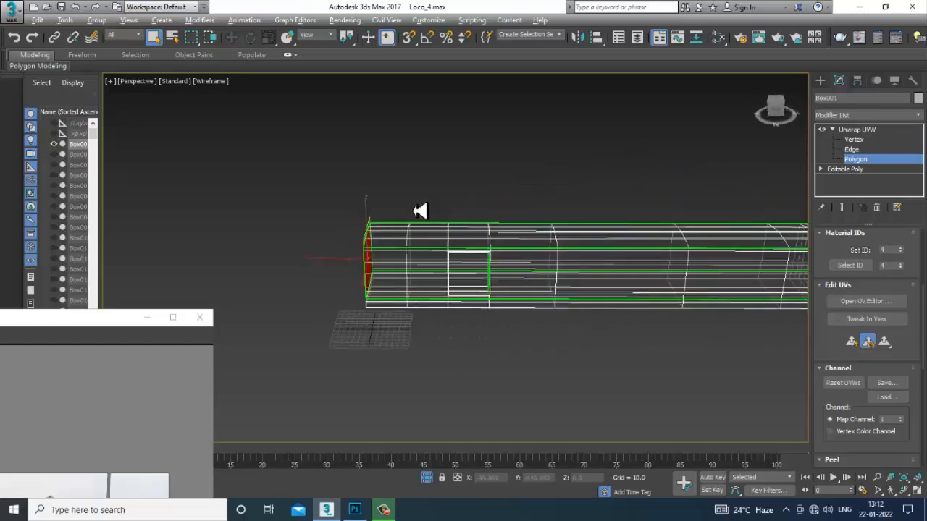
pyautogui.keyDown('alt'); pyautogui.moveTo(640, 367); pyautogui.dragTo(506, 270, button='middle'); pyautogui.keyUp('alt')
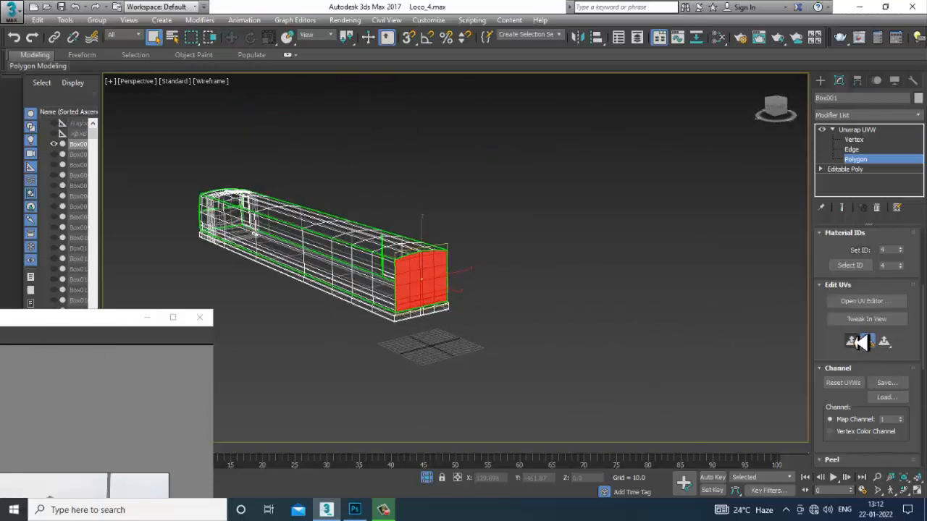
# - Reopen and maximize the UV editor, and move the rear end's UVs out of the remaining body UVs to just below the side-wall strip
pyautogui.click(880, 303)
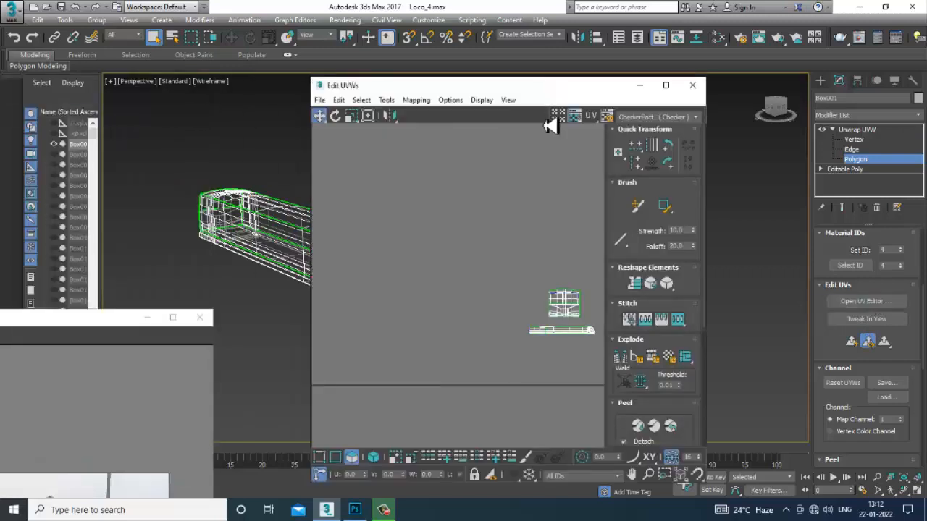
pyautogui.moveTo(551, 242); pyautogui.dragTo(531, 218, button='middle')
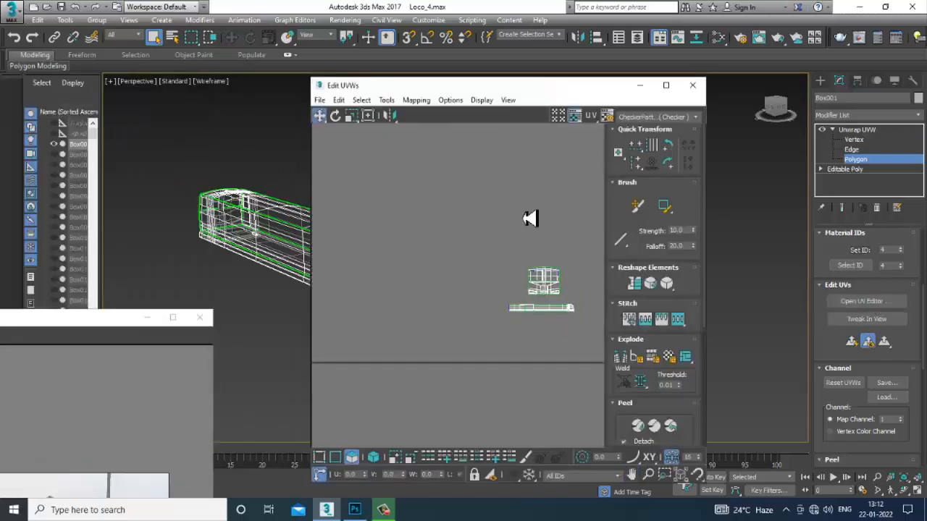
pyautogui.click(670, 88)
pyautogui.scroll(5, 571, 314)
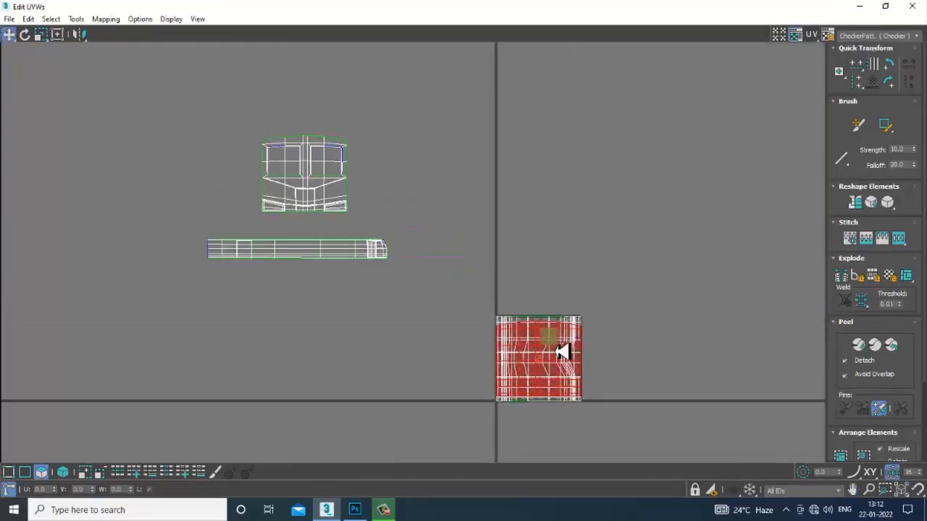
pyautogui.press('2')
pyautogui.press('3')
pyautogui.moveTo(556, 355); pyautogui.dragTo(325, 314)
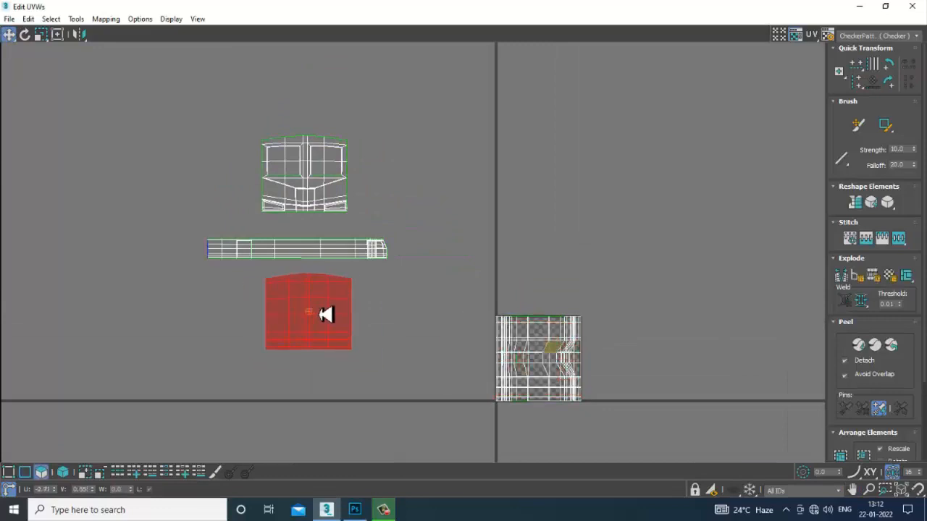
# - Try relaxing the side-wall strip's UVs by edge angles with 100 iterations and amount 0.1, undo it, and close the Relax Tool
pyautogui.scroll(5, 343, 262)
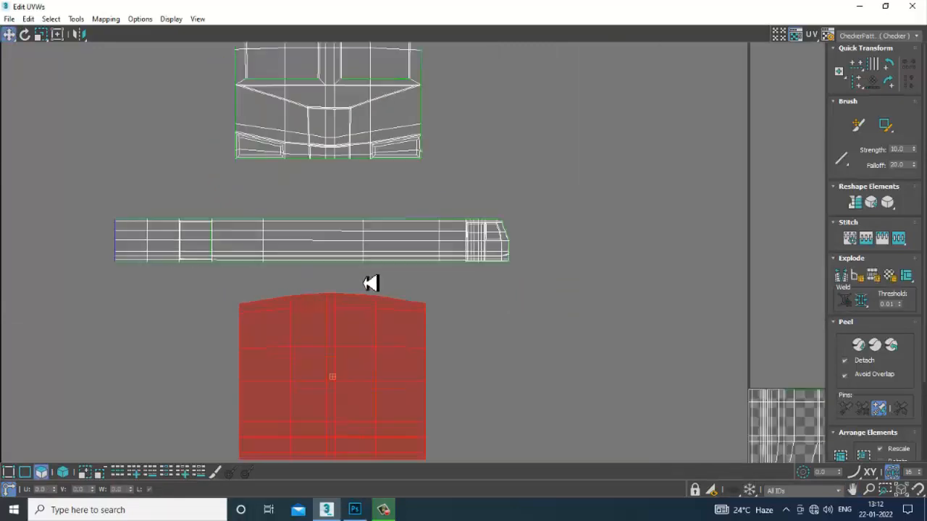
pyautogui.moveTo(627, 297); pyautogui.dragTo(625, 292)
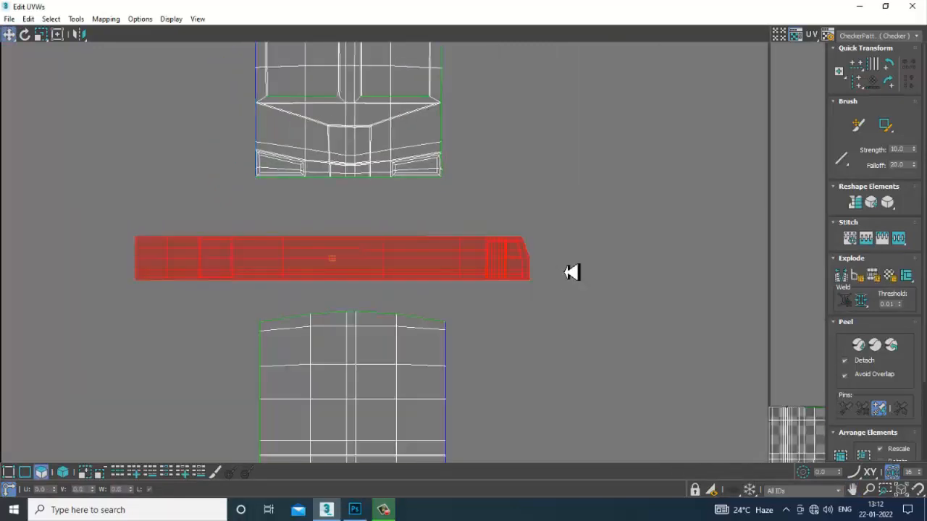
pyautogui.click(76, 19)
pyautogui.click(128, 213)
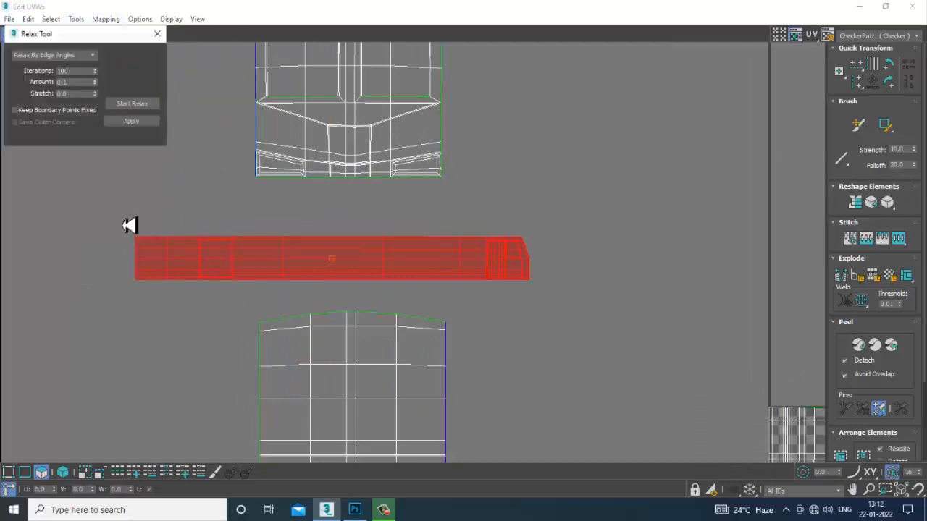
pyautogui.click(133, 107)
pyautogui.click(133, 107)
pyautogui.hotkey('ctrl', 'z')
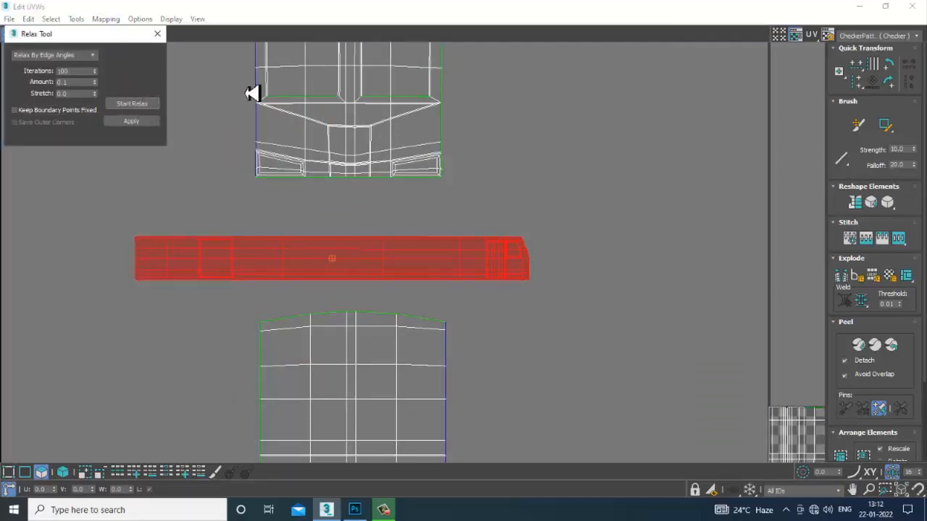
pyautogui.click(157, 34)
# - Clear the selection and reselect the entire side-wall UV strip between the cab front and rear end islands
pyautogui.click(533, 210)
pyautogui.scroll(-3, 555, 225)
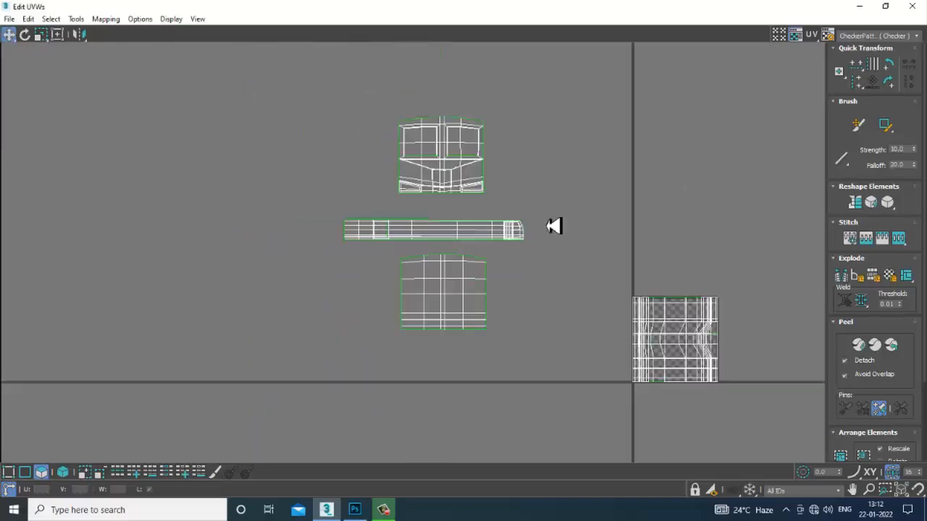
pyautogui.scroll(2, 500, 249)
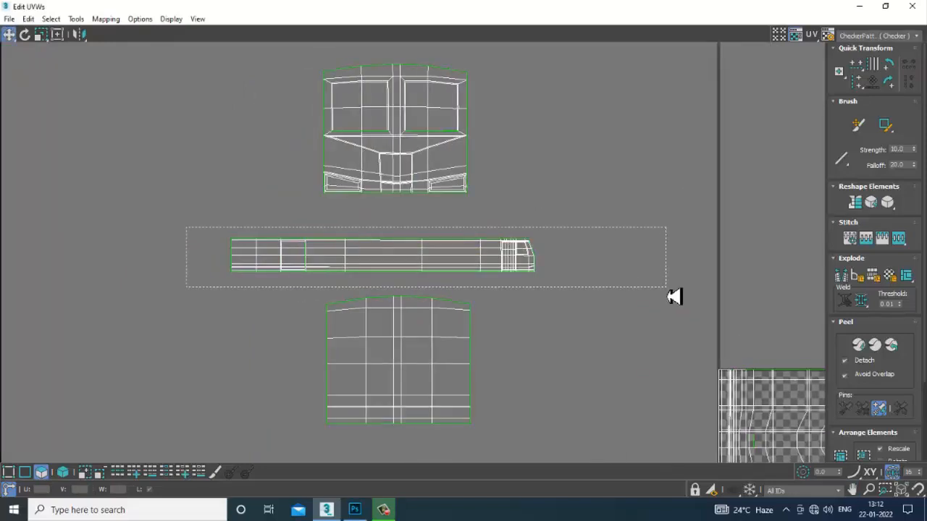
pyautogui.moveTo(186, 227); pyautogui.dragTo(669, 291)
pyautogui.scroll(4, 447, 288)
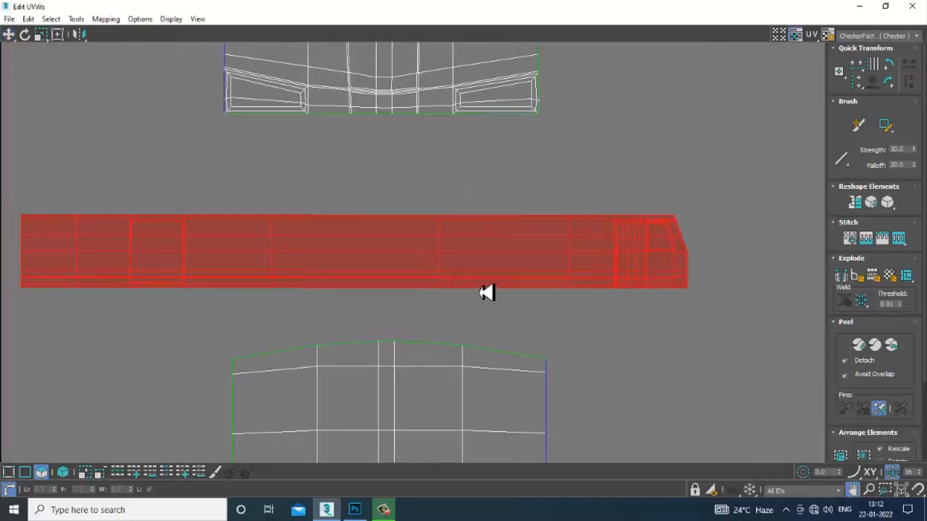
pyautogui.scroll(-3, 482, 286)
# - Minimize the UV editor and select the body polygons facing the Front view, covering the still-unmapped side wall
pyautogui.click(859, 7)
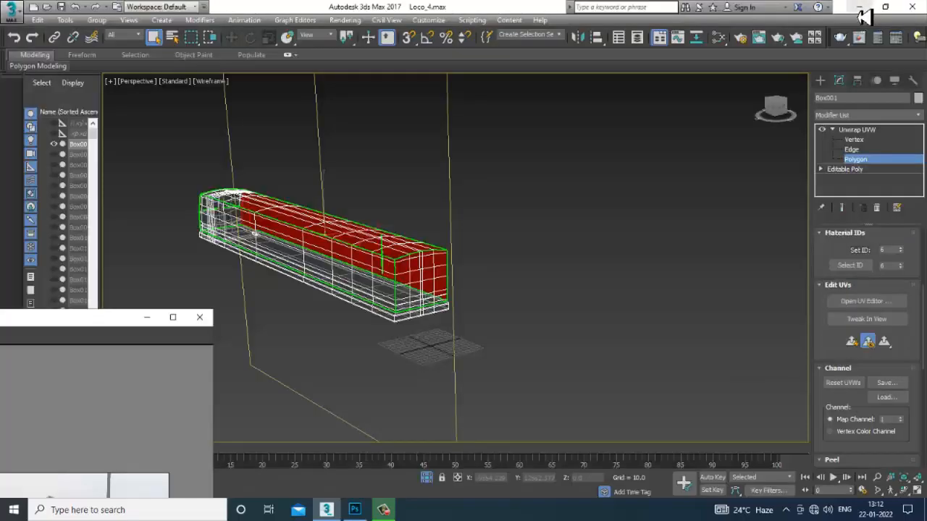
pyautogui.keyDown('alt'); pyautogui.moveTo(473, 357); pyautogui.dragTo(522, 335, button='middle'); pyautogui.keyUp('alt')
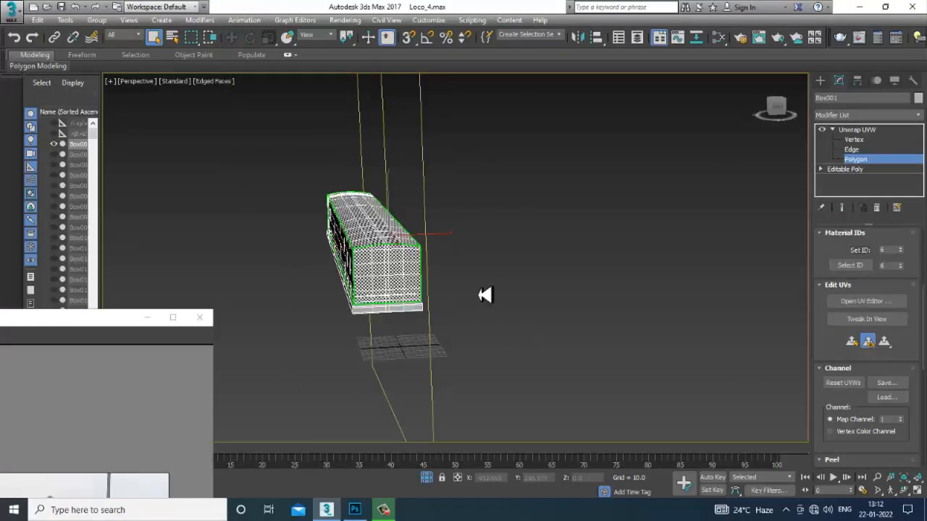
pyautogui.keyDown('alt'); pyautogui.moveTo(483, 295); pyautogui.dragTo(407, 270, button='middle'); pyautogui.keyUp('alt')
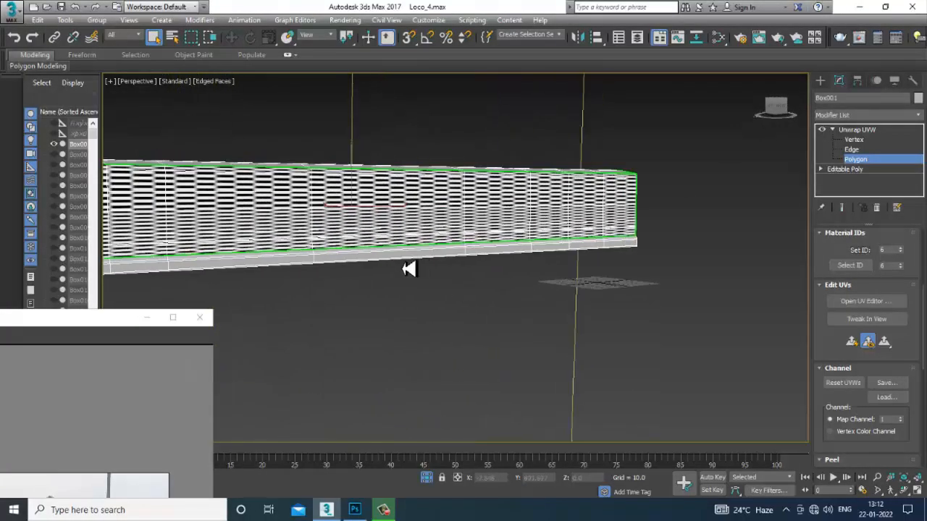
pyautogui.hotkey('alt', 'w')
pyautogui.rightClick(560, 203)
pyautogui.hotkey('alt', 'w')
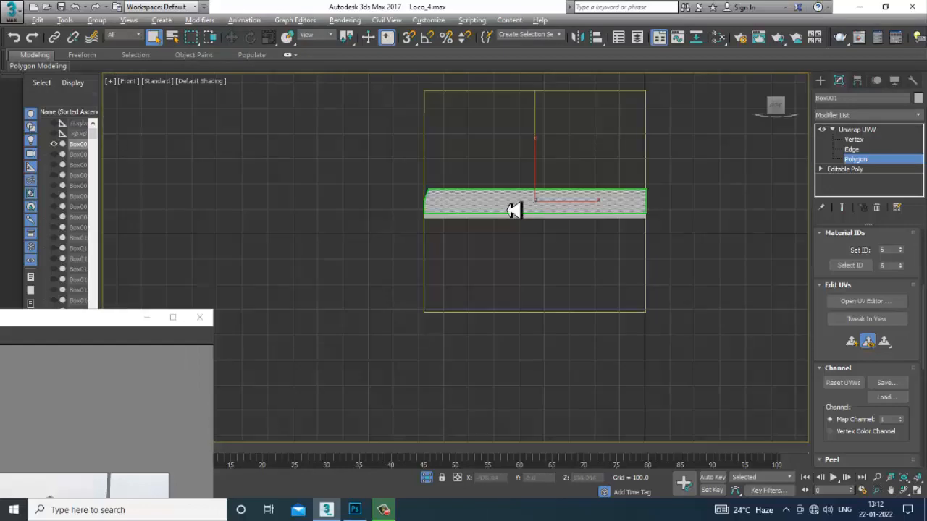
pyautogui.moveTo(514, 210); pyautogui.dragTo(538, 221, button='middle')
pyautogui.moveTo(746, 278); pyautogui.dragTo(743, 277)
pyautogui.hotkey('alt', 'w')
pyautogui.rightClick(634, 309)
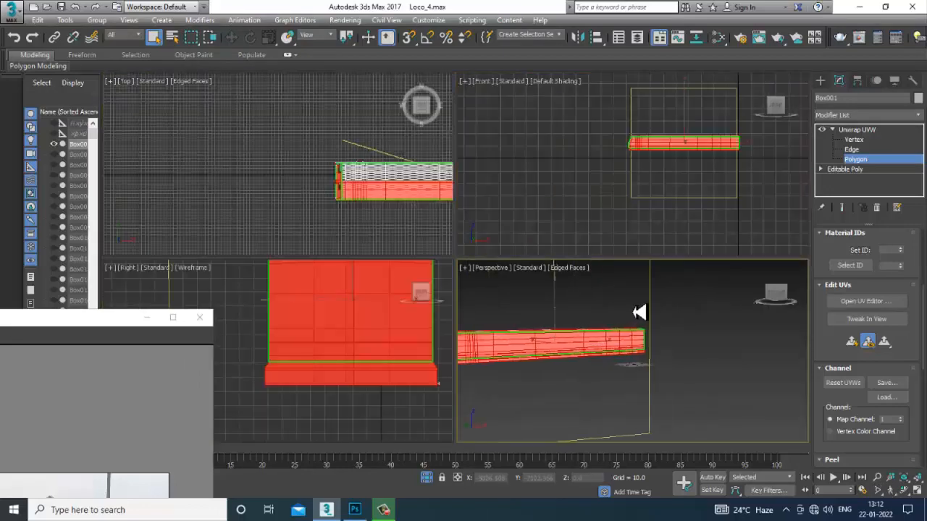
# - Switch the Right view to the Left view and deselect the cab front's polygons from the body selection
pyautogui.hotkey('alt', 'w')
pyautogui.keyDown('alt'); pyautogui.moveTo(471, 301); pyautogui.dragTo(457, 282, button='middle'); pyautogui.keyUp('alt')
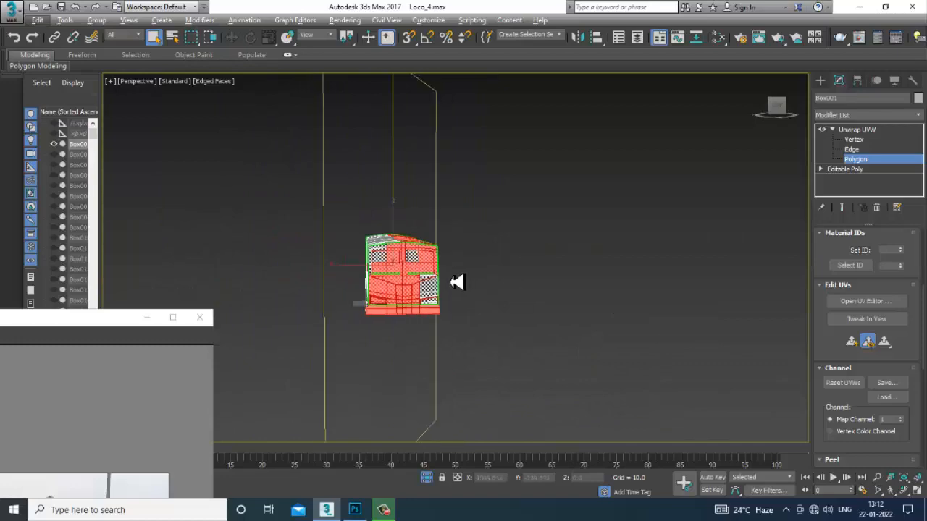
pyautogui.hotkey('alt', 'w')
pyautogui.rightClick(373, 372)
pyautogui.hotkey('alt', 'w')
pyautogui.moveTo(393, 335); pyautogui.dragTo(365, 357, button='middle')
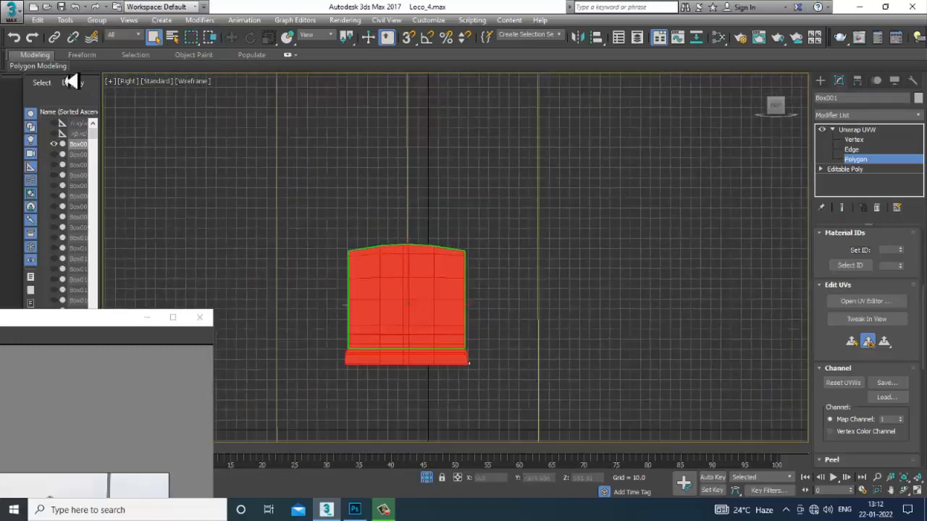
pyautogui.click(128, 81)
pyautogui.click(183, 197)
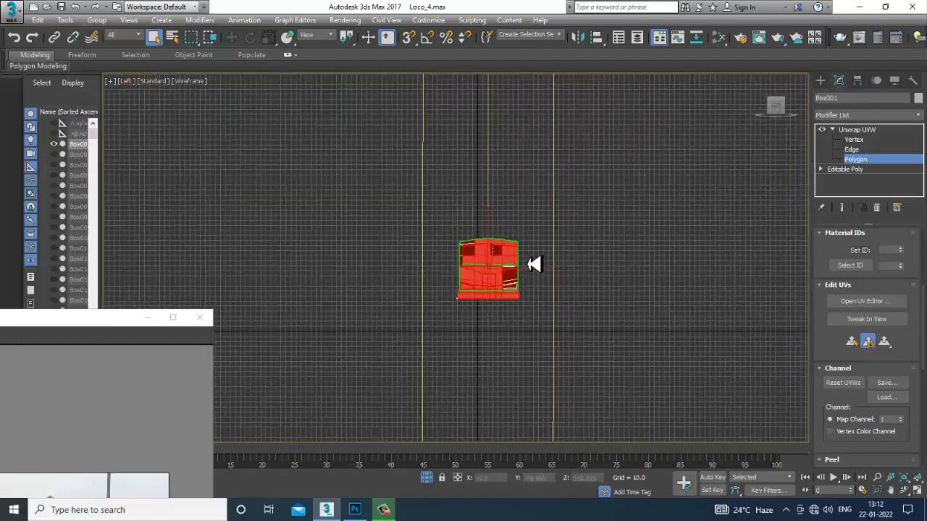
pyautogui.scroll(5, 533, 265)
pyautogui.moveTo(496, 410); pyautogui.dragTo(496, 410)
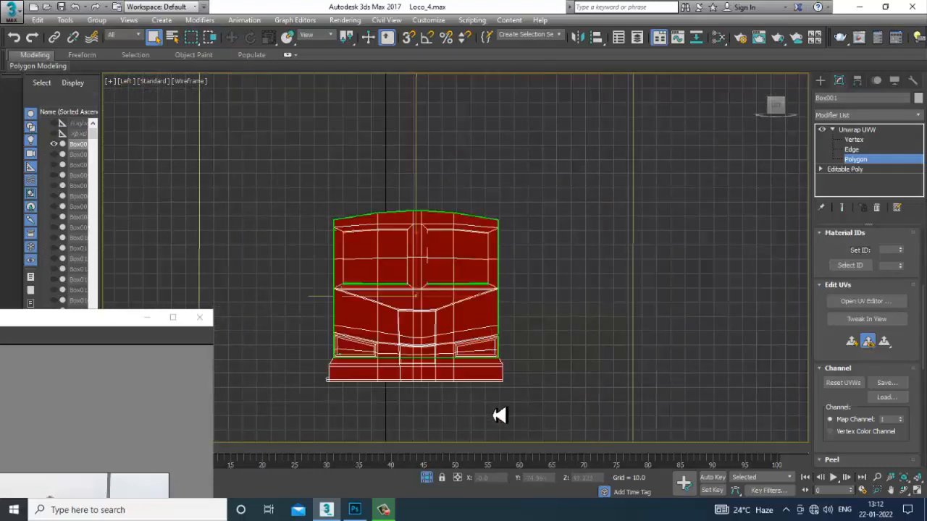
# - Deselect the rear end and roof polygons in the perspective view, keeping the side wall selected
pyautogui.hotkey('alt', 'w')
pyautogui.rightClick(653, 332)
pyautogui.hotkey('alt', 'w')
pyautogui.keyDown('alt'); pyautogui.moveTo(653, 325); pyautogui.dragTo(551, 183, button='middle'); pyautogui.keyUp('alt')
pyautogui.keyDown('alt'); pyautogui.moveTo(359, 472); pyautogui.dragTo(352, 472); pyautogui.keyUp('alt')
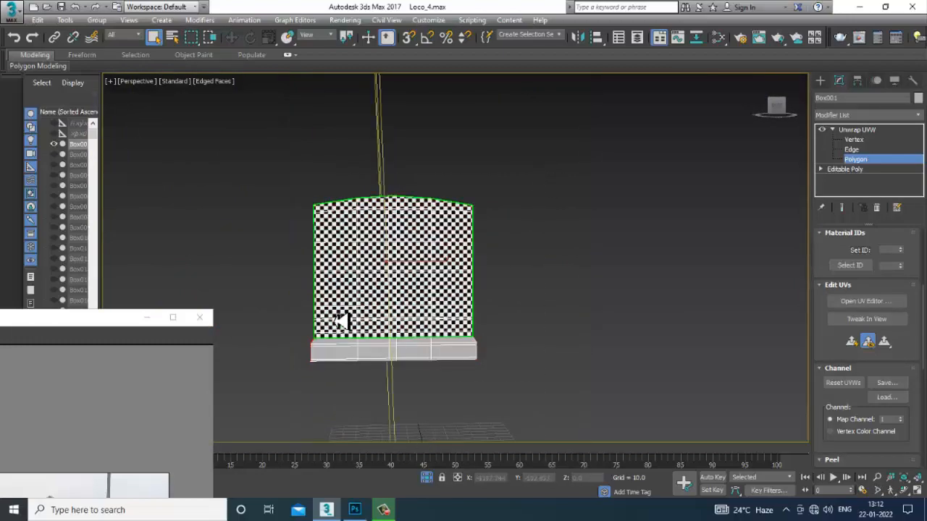
pyautogui.keyDown('alt'); pyautogui.moveTo(341, 317); pyautogui.dragTo(428, 325, button='middle'); pyautogui.keyUp('alt')
# - Deselect the skirt polygons along the body's lower edge in the Front view
pyautogui.hotkey('alt', 'w')
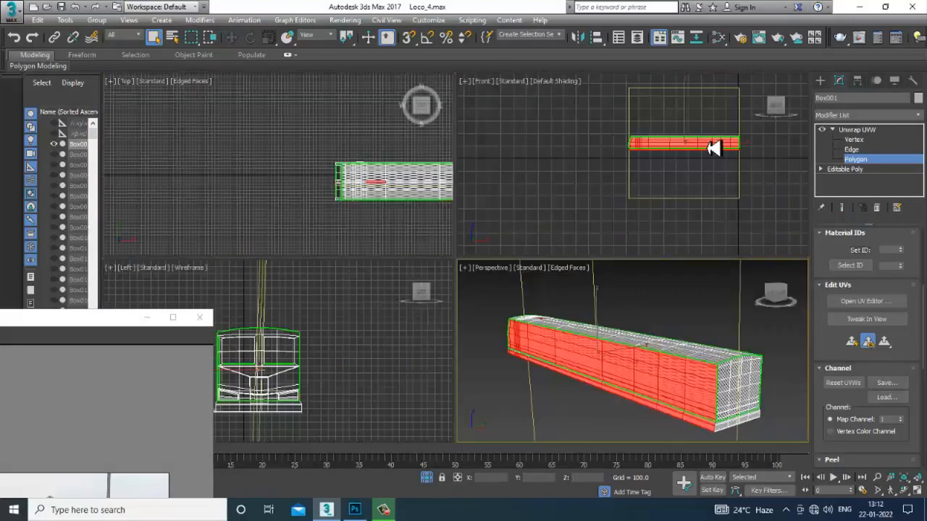
pyautogui.hotkey('alt', 'w')
pyautogui.scroll(3, 413, 215)
pyautogui.moveTo(413, 216); pyautogui.dragTo(328, 289, button='middle')
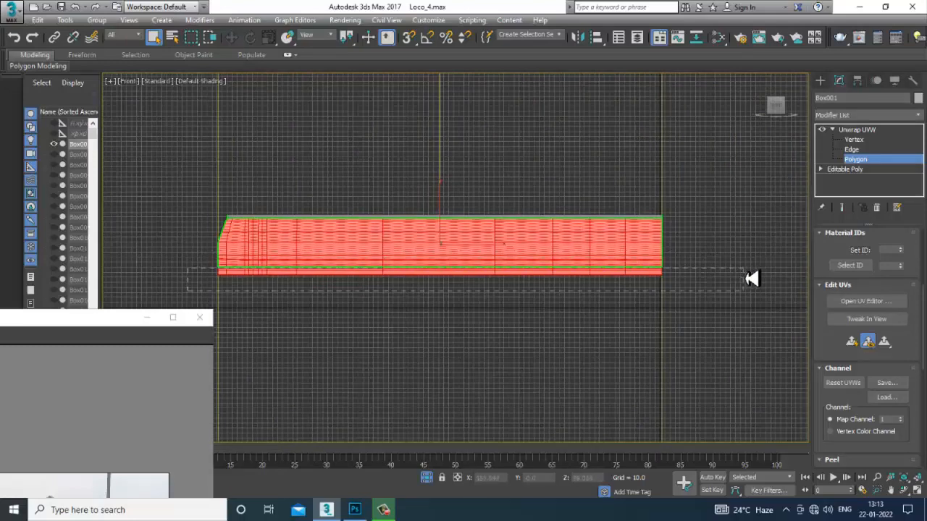
pyautogui.scroll(2, 505, 275)
pyautogui.hotkey('alt', 'w')
pyautogui.hotkey('alt', 'w')
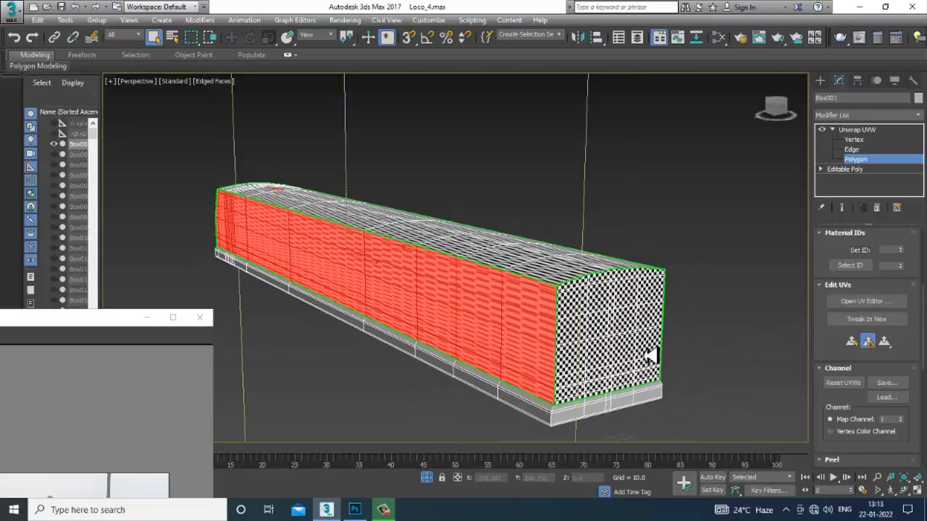
# - Display the perspective view in wireframe and deselect the stray roof and interior polygons, keeping only the second side wall selected
pyautogui.keyDown('alt'); pyautogui.moveTo(650, 355); pyautogui.dragTo(420, 231, button='middle'); pyautogui.keyUp('alt')
pyautogui.press('F3')
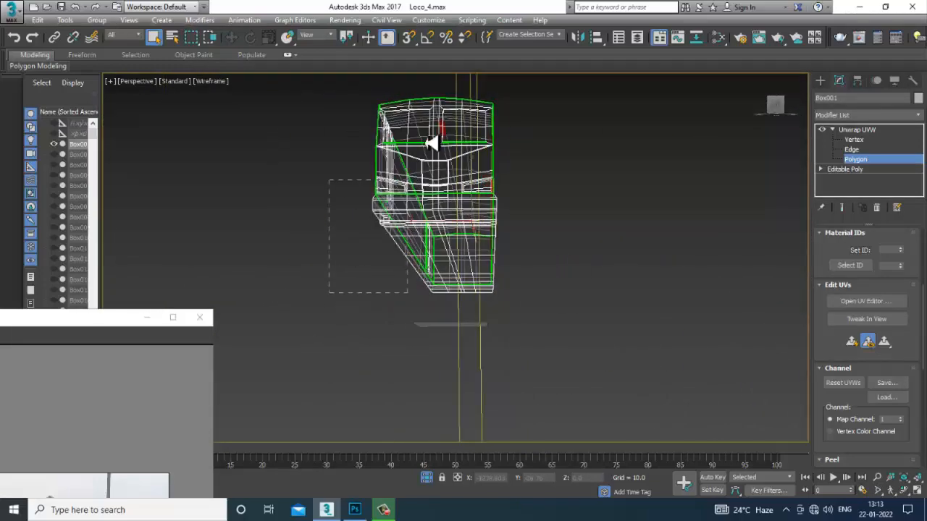
pyautogui.keyDown('alt'); pyautogui.moveTo(470, 94); pyautogui.dragTo(375, 257, button='middle'); pyautogui.keyUp('alt')
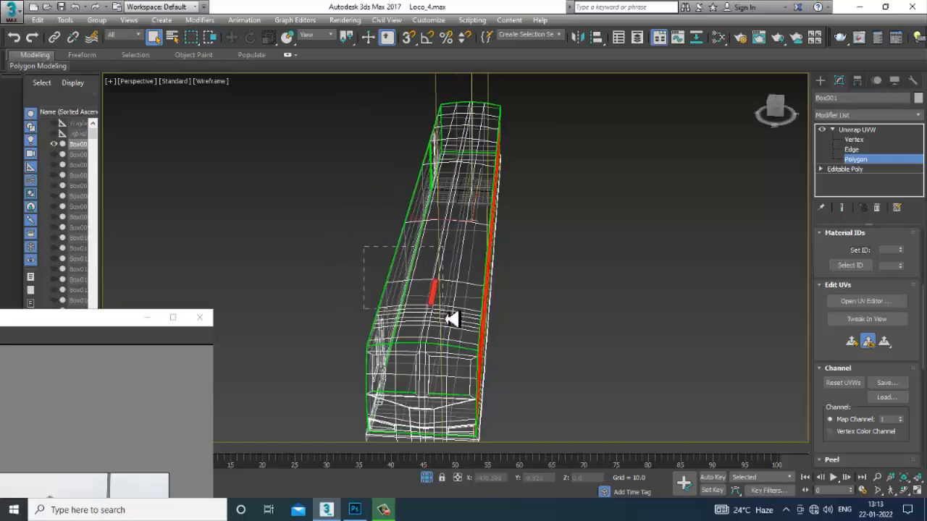
pyautogui.keyDown('alt'); pyautogui.moveTo(450, 319); pyautogui.dragTo(652, 289, button='middle'); pyautogui.keyUp('alt')
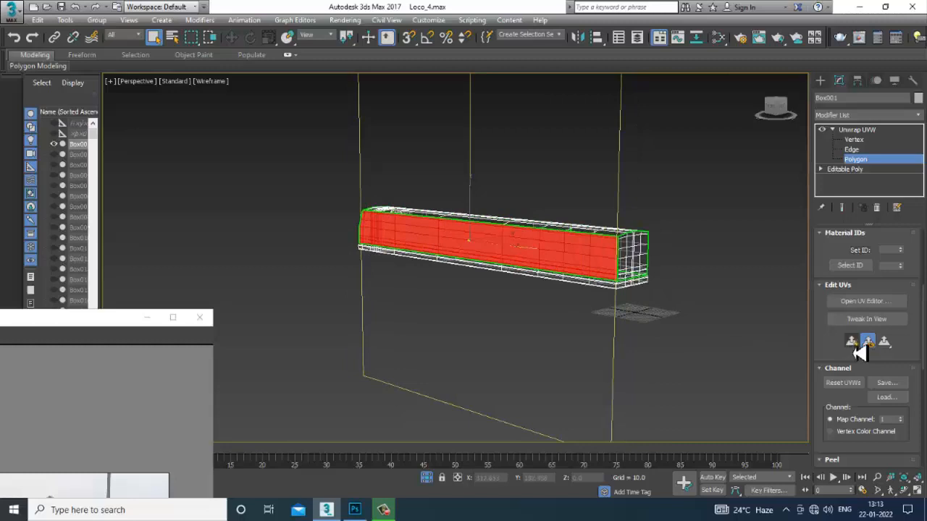
# - Reopen the UV editor and move the second side wall's UVs out of the remaining body UVs to below the rear end island
pyautogui.click(872, 301)
pyautogui.moveTo(683, 316); pyautogui.dragTo(522, 287, button='middle')
pyautogui.scroll(-4, 517, 270)
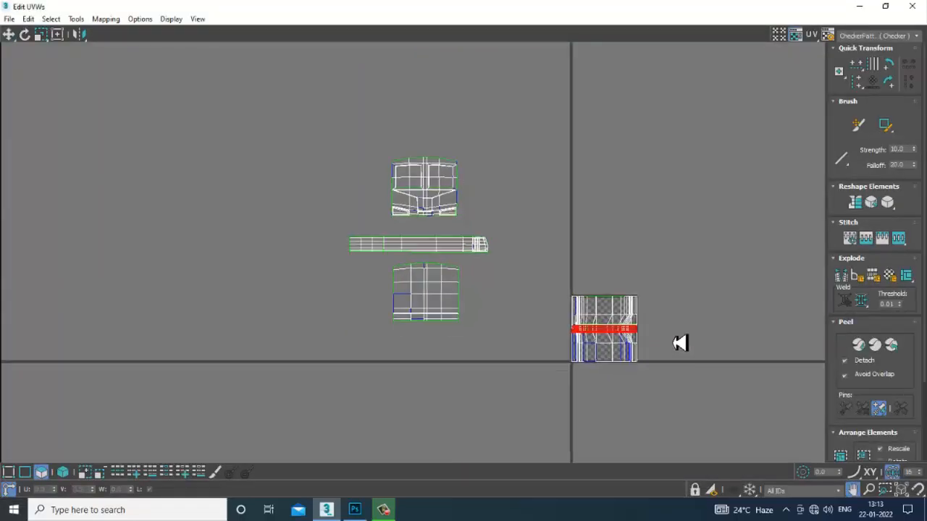
pyautogui.scroll(2, 585, 339)
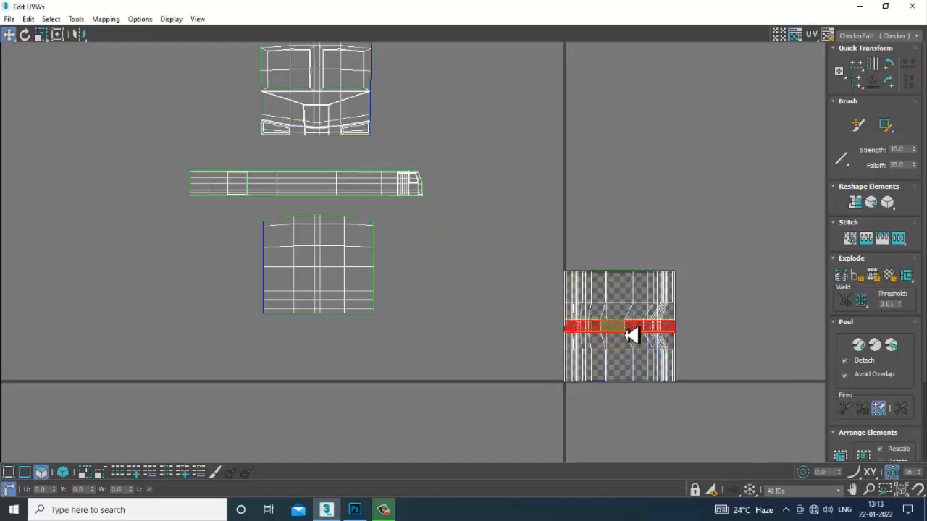
pyautogui.moveTo(633, 331); pyautogui.dragTo(297, 310)
# - Scale up the second side wall's UV strip to match the first strip, place it just below the rear end island and deselect it
pyautogui.scroll(4, 318, 342)
pyautogui.press('r')
pyautogui.scroll(-3, 326, 340)
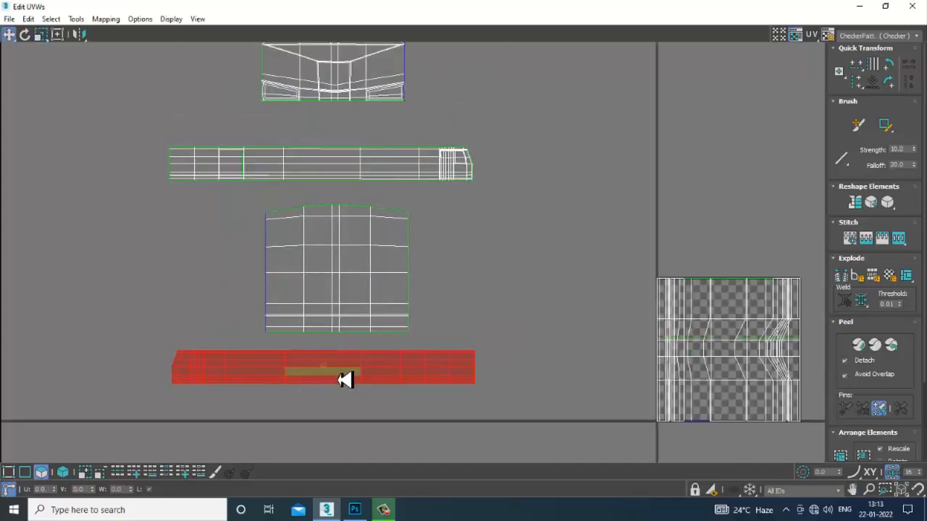
pyautogui.moveTo(345, 379)
pyautogui.mouseDown()
pyautogui.moveTo(325, 176)
pyautogui.moveTo(343, 176)
pyautogui.moveTo(339, 404)
pyautogui.moveTo(345, 384)
pyautogui.mouseUp()
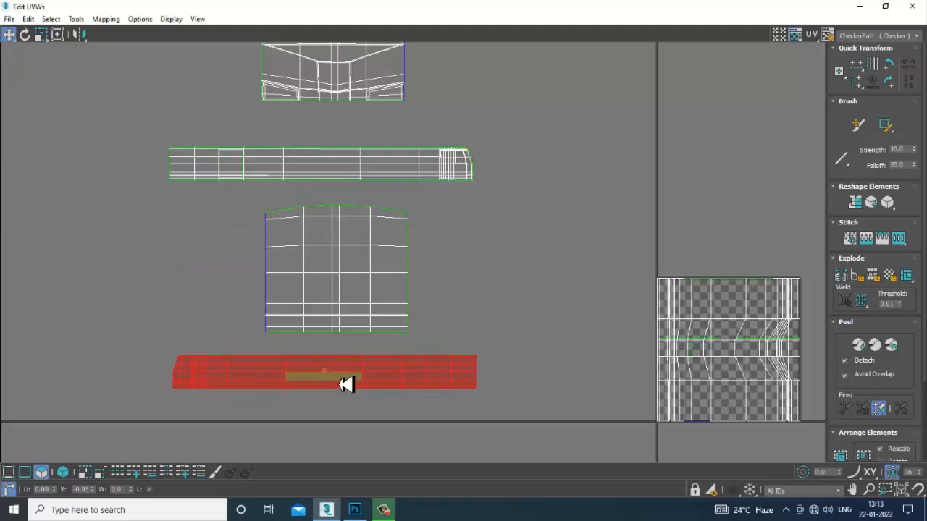
pyautogui.click(536, 331)
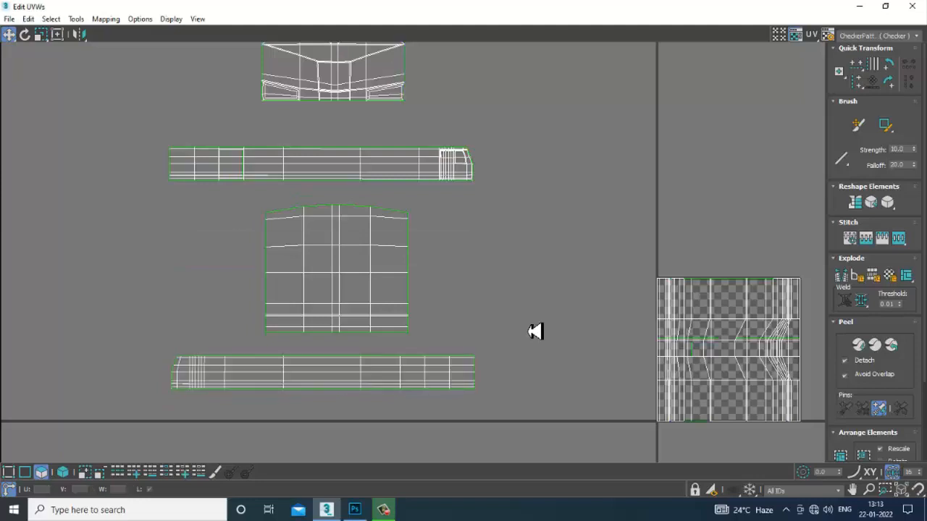
# - Minimize the UV editor and inspect the shaded checker pattern on the locomotive's side walls, cab front and roof
pyautogui.moveTo(435, 302); pyautogui.dragTo(451, 309, button='middle')
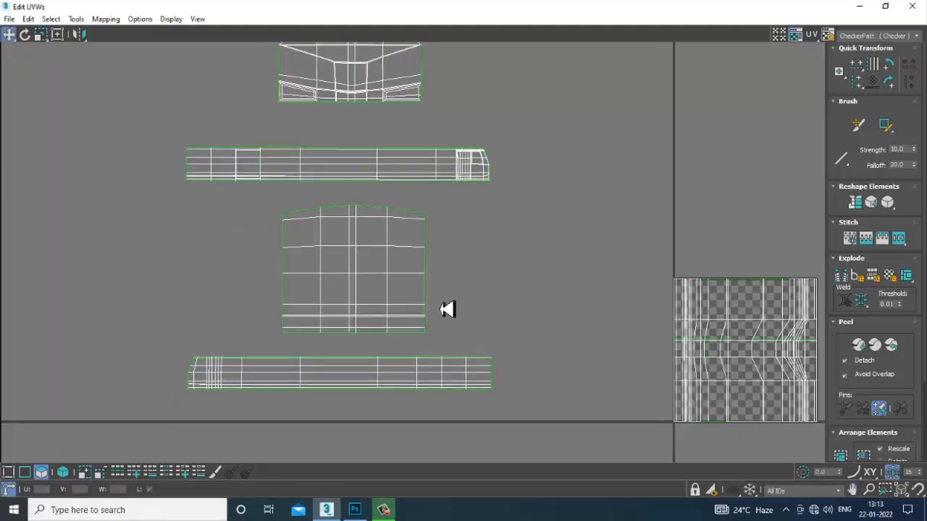
pyautogui.click(887, 8)
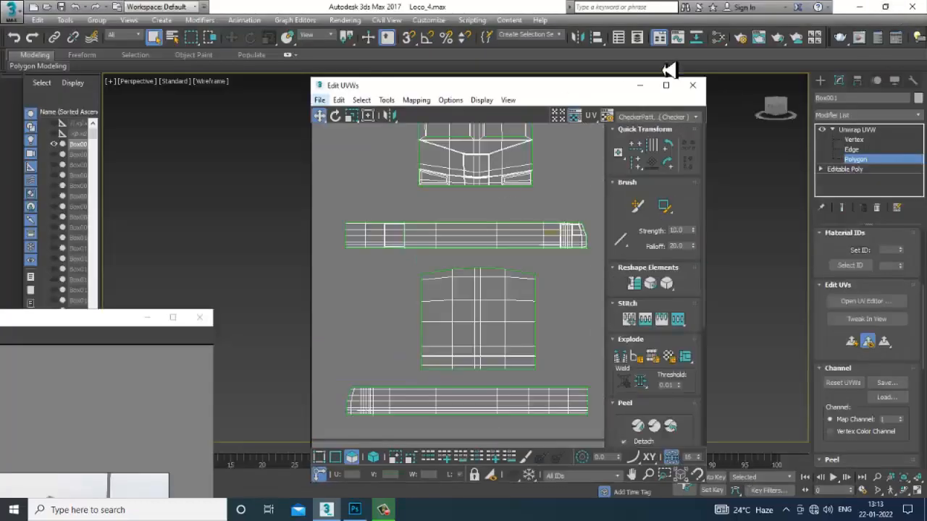
pyautogui.click(640, 87)
pyautogui.keyDown('alt'); pyautogui.moveTo(676, 273); pyautogui.dragTo(701, 275, button='middle'); pyautogui.keyUp('alt')
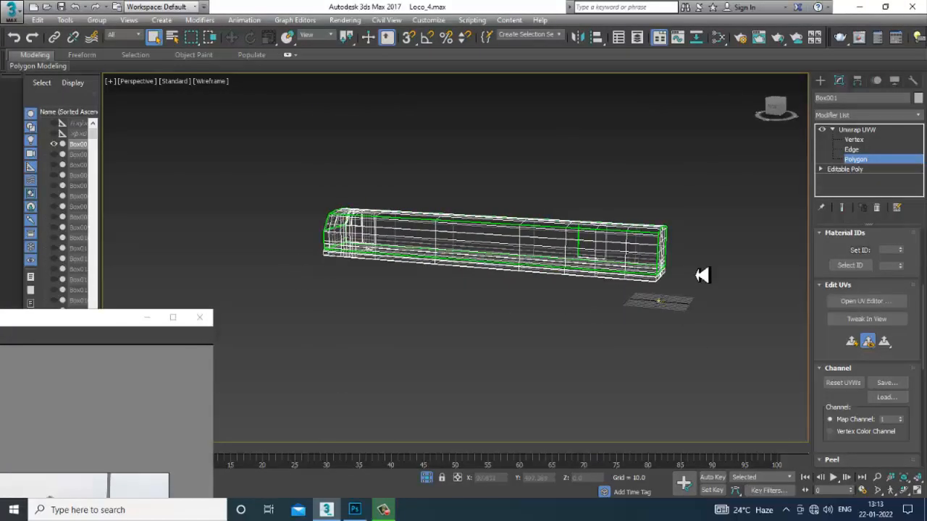
pyautogui.press('F3')
pyautogui.keyDown('alt'); pyautogui.moveTo(410, 272); pyautogui.dragTo(509, 271, button='middle'); pyautogui.keyUp('alt')
pyautogui.scroll(5, 507, 271)
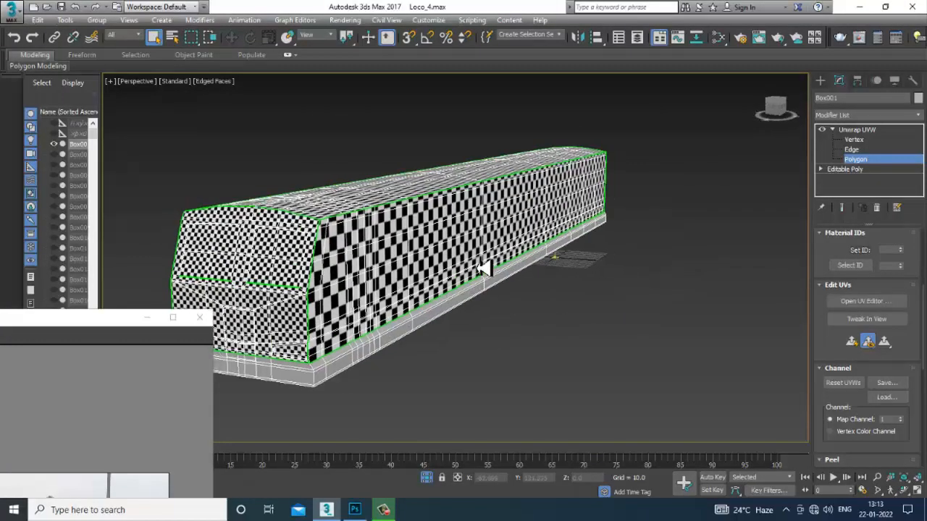
pyautogui.moveTo(435, 279); pyautogui.dragTo(480, 290, button='middle')
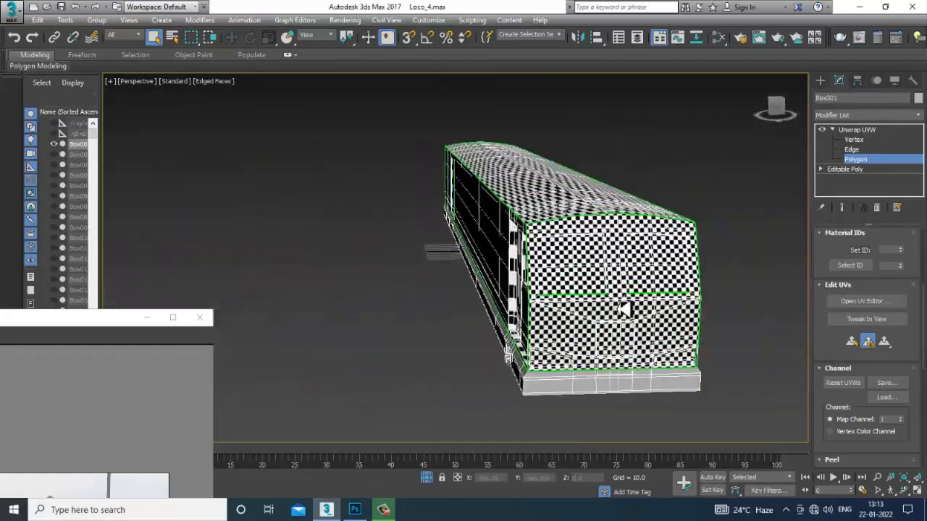
pyautogui.keyDown('alt'); pyautogui.moveTo(623, 309); pyautogui.dragTo(505, 327, button='middle'); pyautogui.keyUp('alt')
pyautogui.hotkey('alt', 'w')
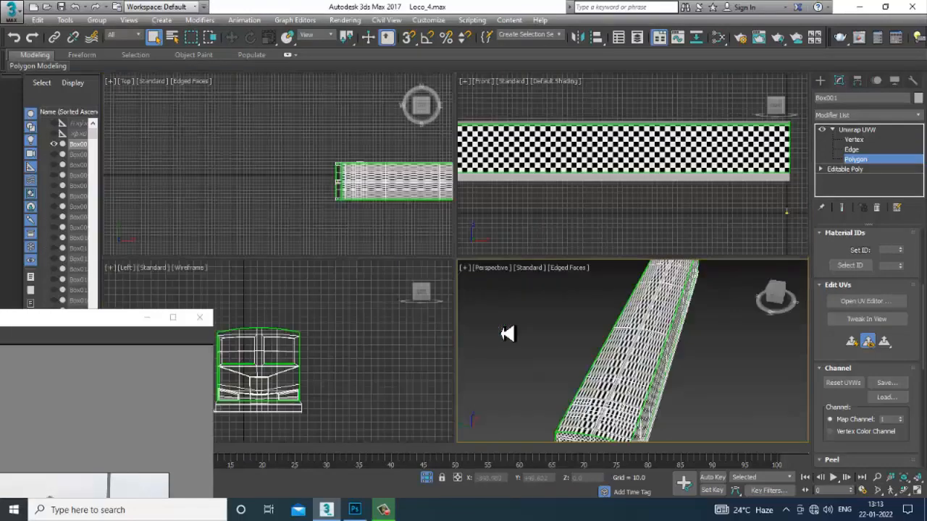
pyautogui.hotkey('alt', 'w')
pyautogui.scroll(-3, 282, 253)
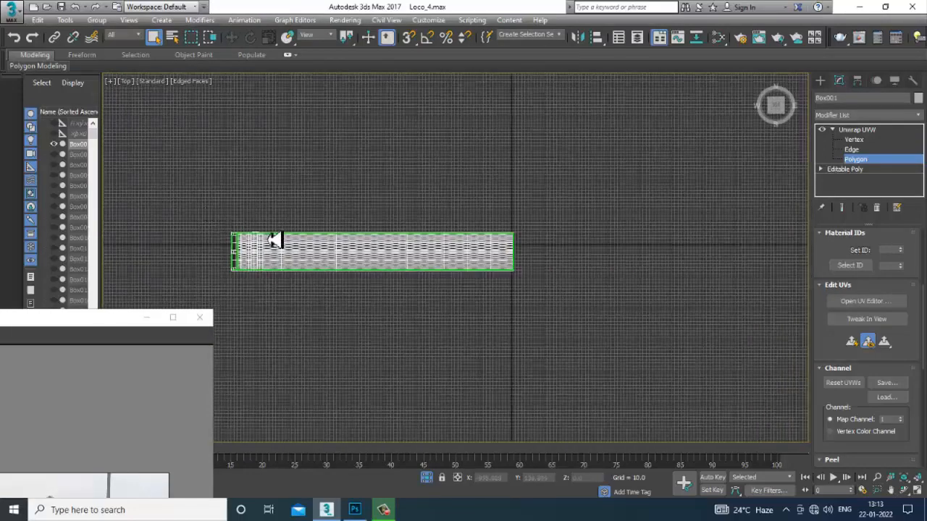
pyautogui.hotkey('alt', 'w')
pyautogui.hotkey('alt', 'w')
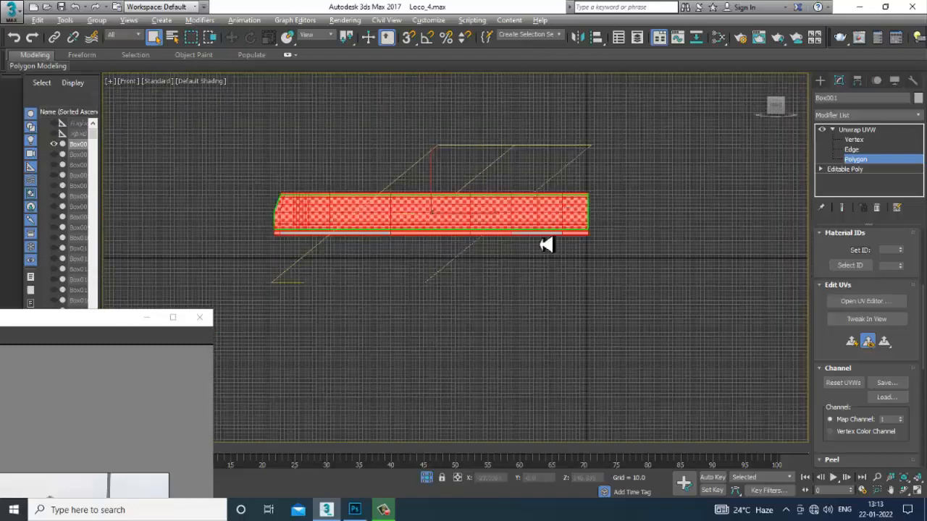
pyautogui.moveTo(816, 176); pyautogui.dragTo(806, 161)
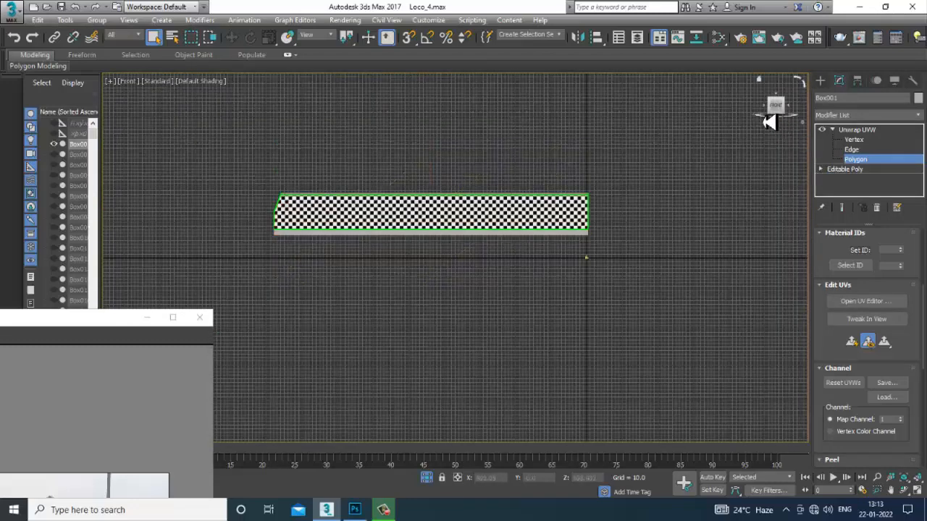
# - Select the whole body's polygons from the Top view and deselect the side wall and skirt polygons in the Front view, keeping the roof
pyautogui.hotkey('alt', 'w')
pyautogui.moveTo(125, 126); pyautogui.dragTo(436, 212)
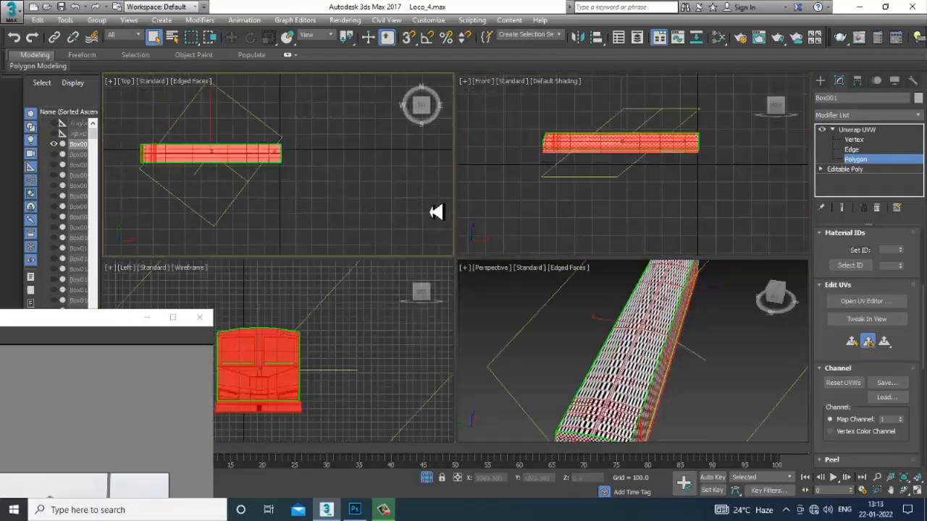
pyautogui.rightClick(659, 161)
pyautogui.hotkey('alt', 'w')
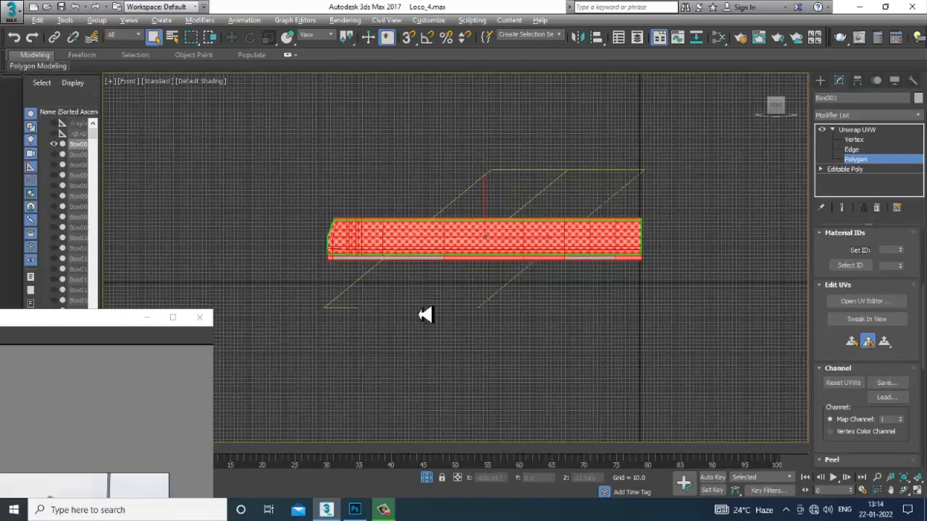
pyautogui.keyDown('alt'); pyautogui.moveTo(717, 233); pyautogui.dragTo(721, 230); pyautogui.keyUp('alt')
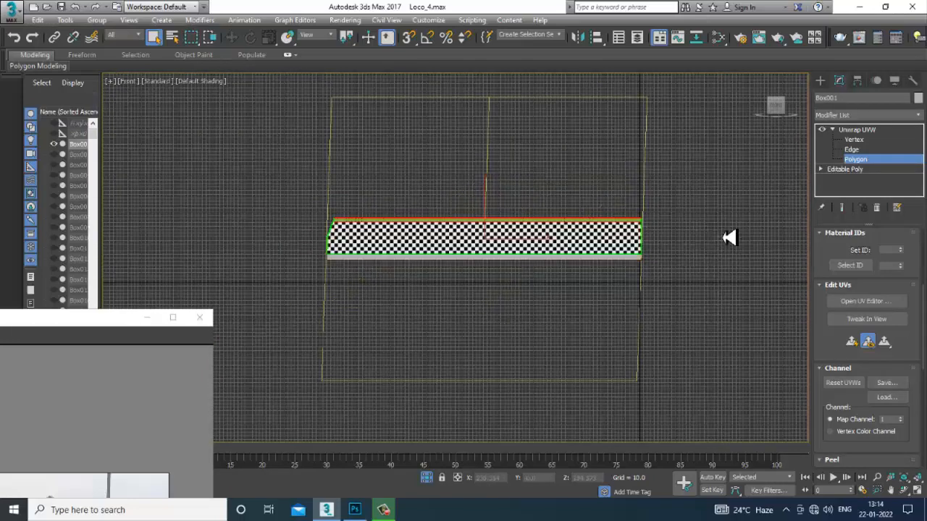
pyautogui.click(385, 510)
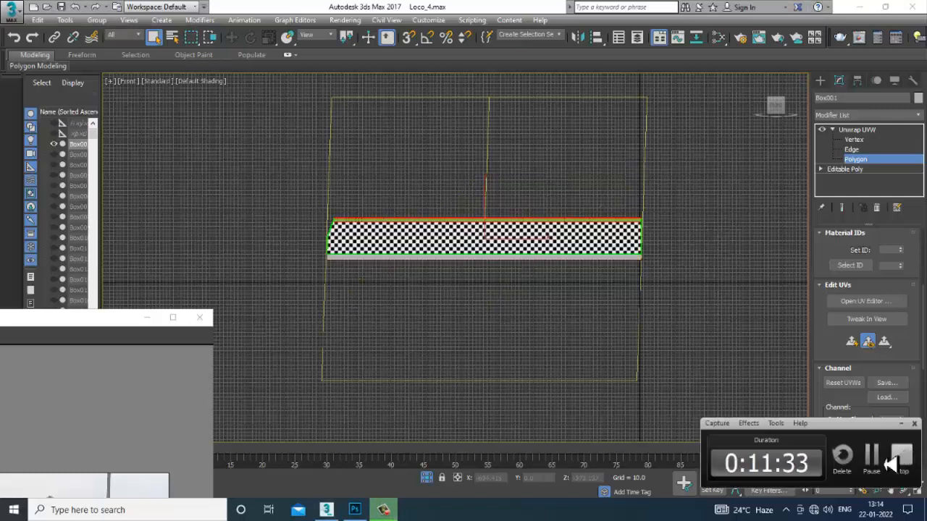
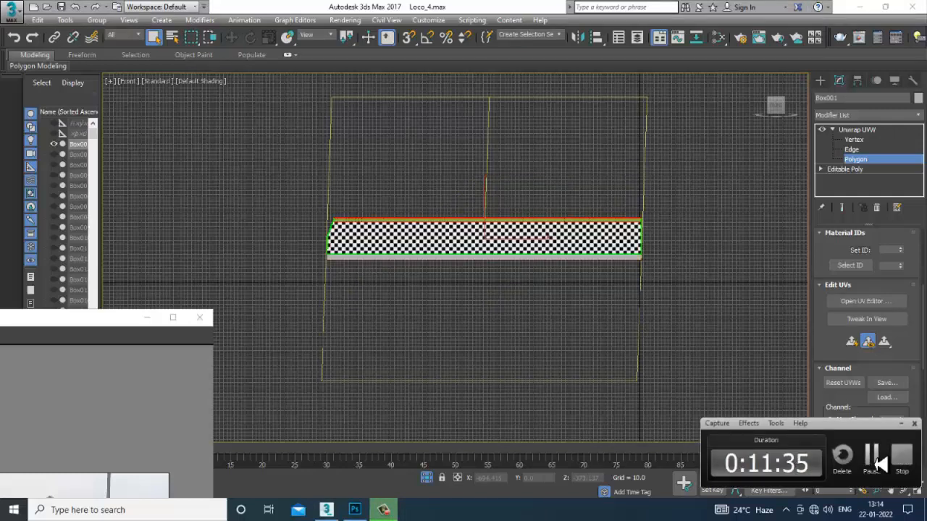
# - Try to trim the roof selection by deselecting the cab front polygons around the windscreens in the Left view, then minimize the reference photo
pyautogui.click(876, 457)
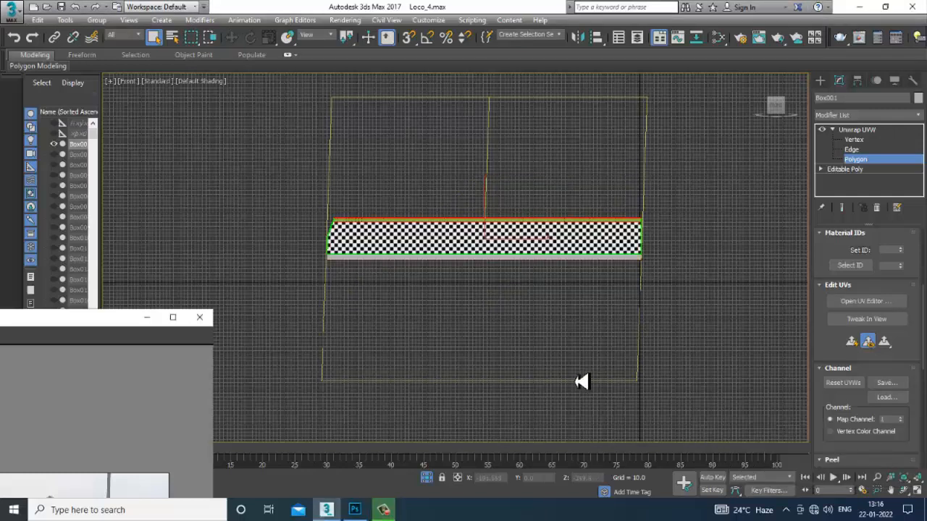
pyautogui.moveTo(441, 219); pyautogui.dragTo(457, 225, button='middle')
pyautogui.hotkey('alt', 'w')
pyautogui.scroll(-2, 645, 333)
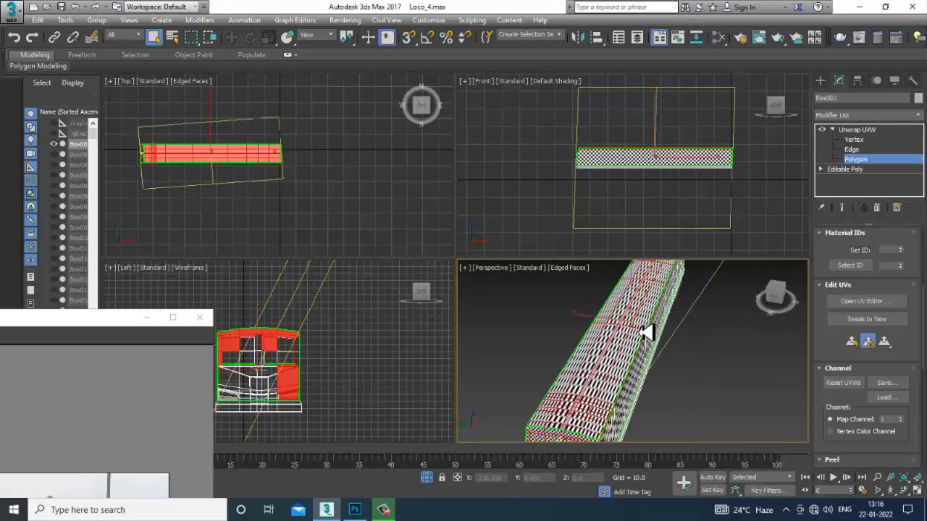
pyautogui.hotkey('alt', 'w')
pyautogui.scroll(-1, 638, 322)
pyautogui.press('F2')
pyautogui.keyDown('alt'); pyautogui.moveTo(567, 328); pyautogui.dragTo(575, 293, button='middle'); pyautogui.keyUp('alt')
pyautogui.hotkey('alt', 'w')
pyautogui.moveTo(360, 350); pyautogui.dragTo(426, 314, button='middle')
pyautogui.hotkey('alt', 'w')
pyautogui.scroll(3, 517, 290)
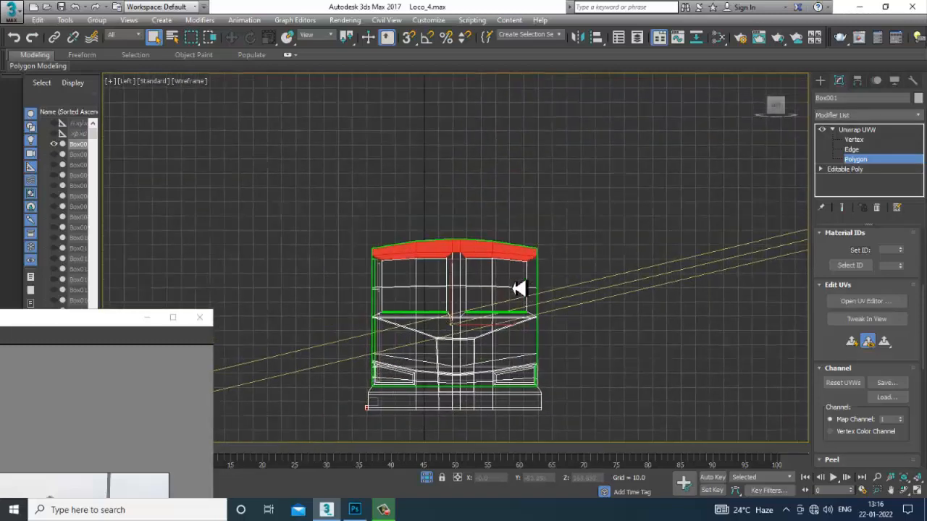
pyautogui.scroll(3, 434, 322)
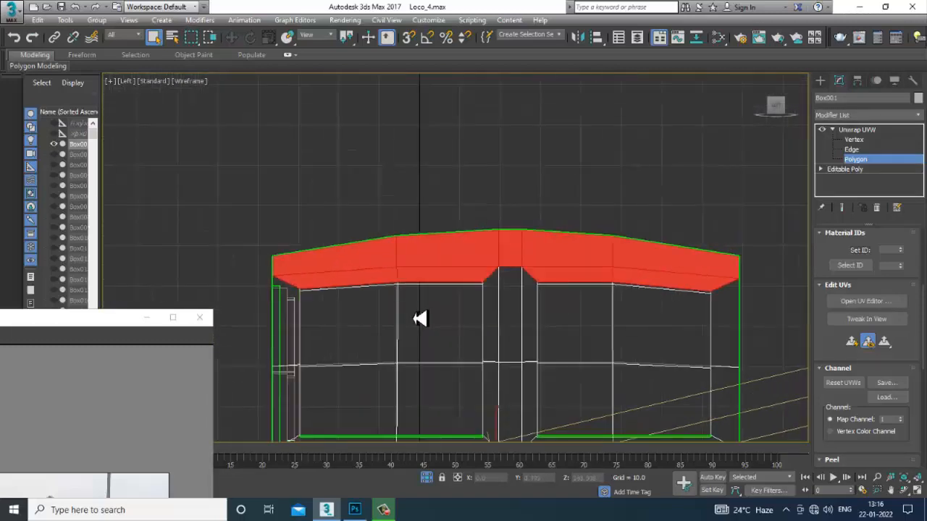
pyautogui.keyDown('alt'); pyautogui.moveTo(521, 283); pyautogui.dragTo(521, 283); pyautogui.keyUp('alt')
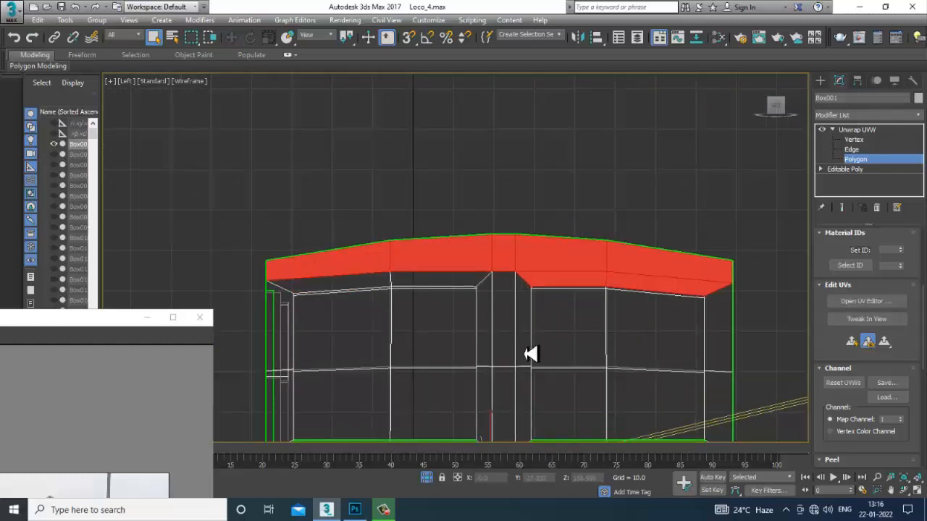
pyautogui.keyDown('alt'); pyautogui.moveTo(722, 295); pyautogui.dragTo(718, 297); pyautogui.keyUp('alt')
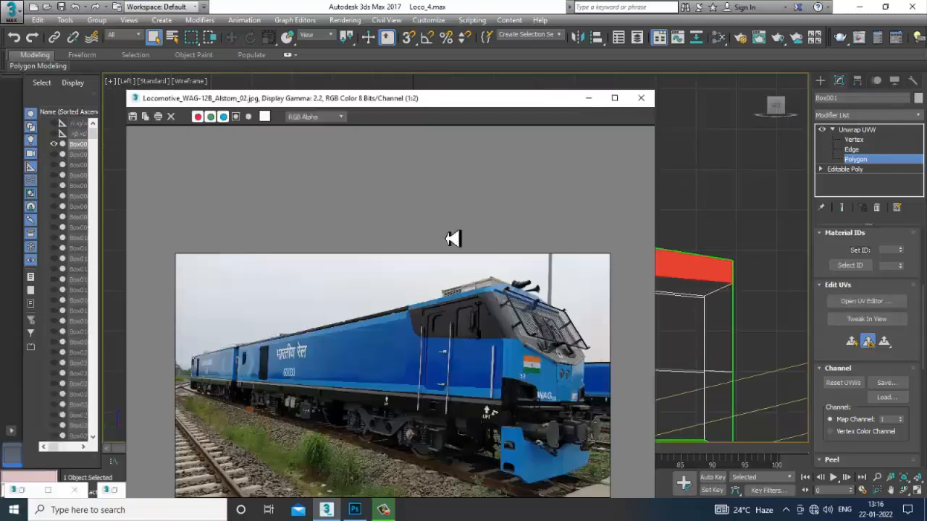
pyautogui.click(590, 99)
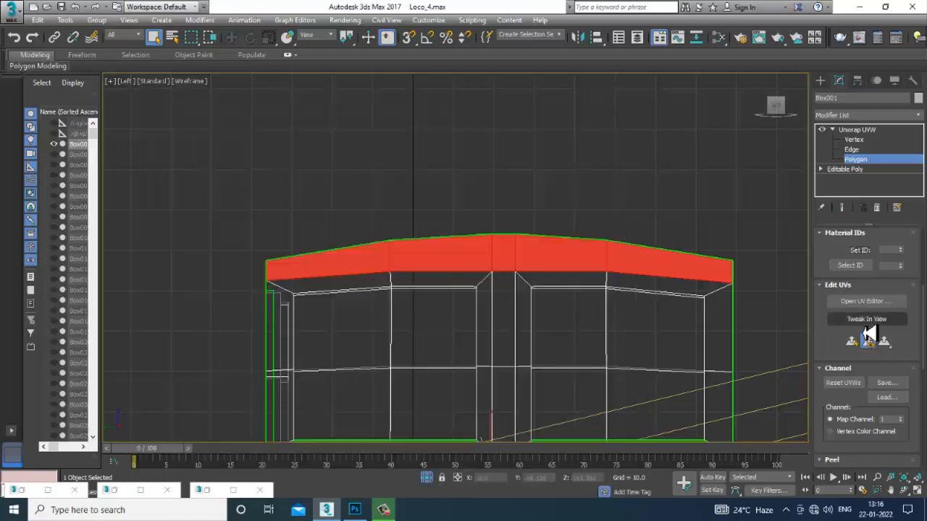
# - Check the selected UVs in the UV editor, clear the whole selection and minimize the editor
pyautogui.click(873, 302)
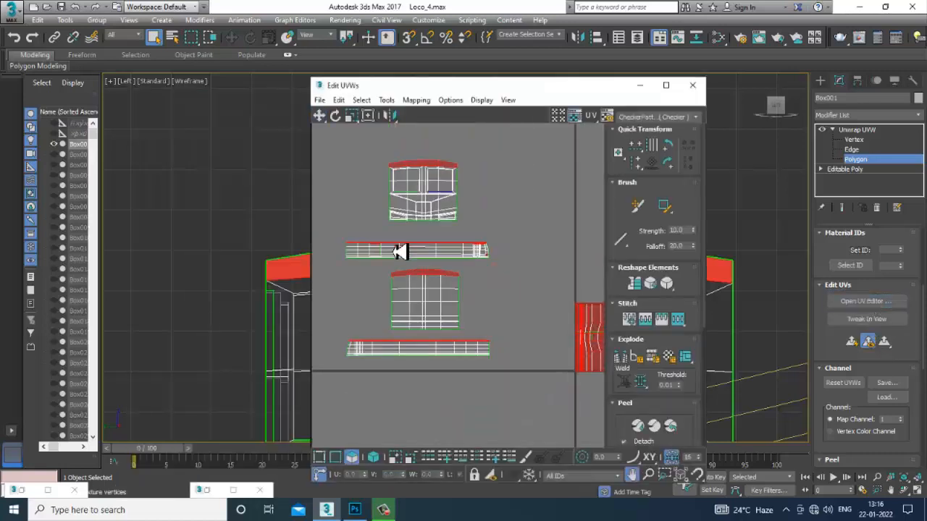
pyautogui.scroll(-2, 431, 286)
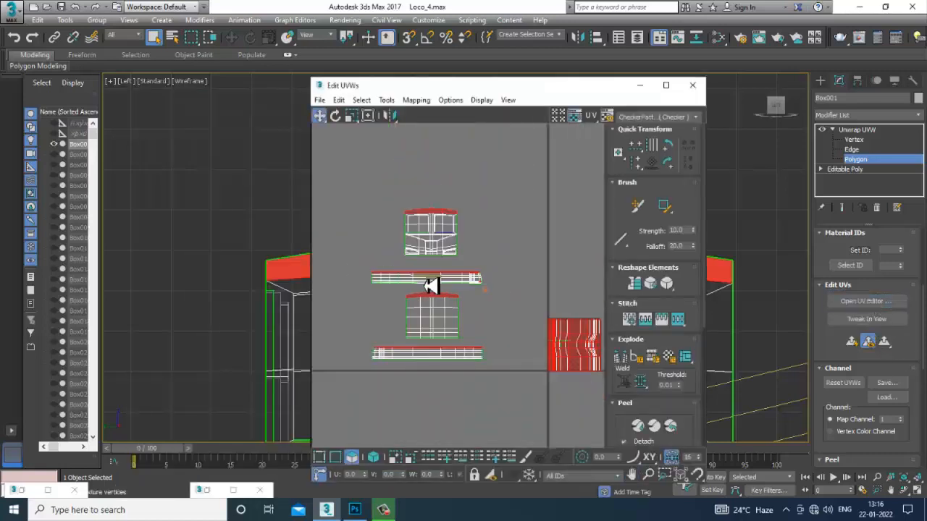
pyautogui.click(528, 391)
pyautogui.click(635, 88)
# - Show the perspective view in wireframe and select only the body's roof polygons
pyautogui.scroll(-2, 676, 207)
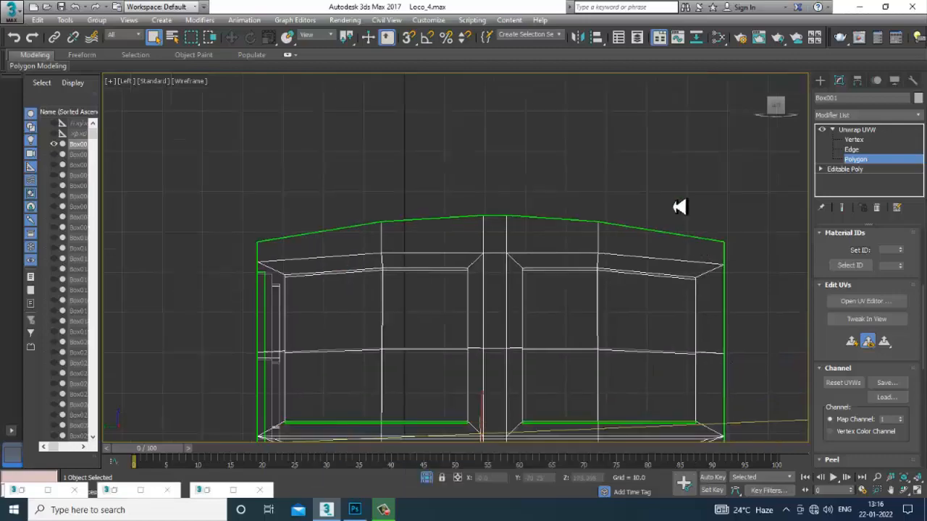
pyautogui.scroll(-3, 637, 270)
pyautogui.scroll(1, 642, 262)
pyautogui.hotkey('alt', 'w')
pyautogui.rightClick(713, 337)
pyautogui.hotkey('alt', 'w')
pyautogui.keyDown('alt'); pyautogui.moveTo(714, 338); pyautogui.dragTo(464, 275, button='middle'); pyautogui.keyUp('alt')
pyautogui.press('F3')
pyautogui.keyDown('alt'); pyautogui.moveTo(505, 359); pyautogui.dragTo(606, 358, button='middle'); pyautogui.keyUp('alt')
pyautogui.click(865, 341)
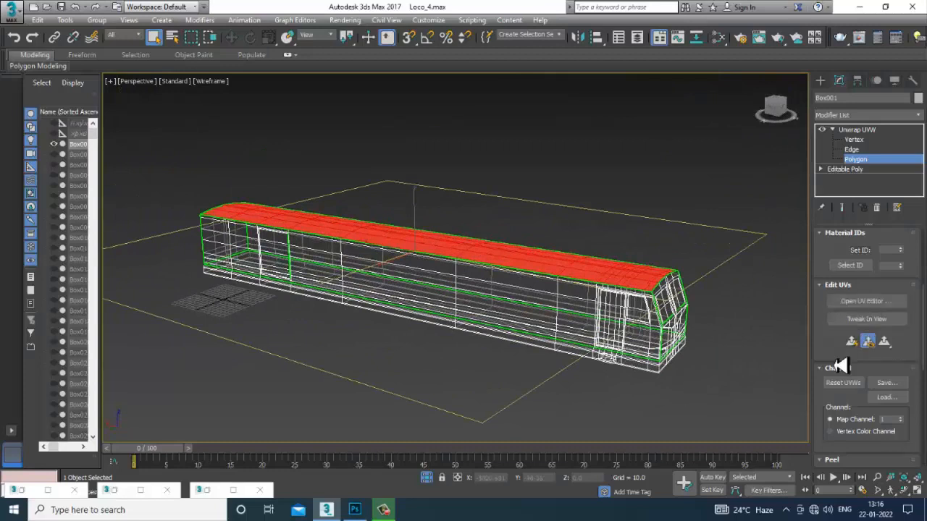
# - Reopen the UV editor and move the roof's UVs out of the remaining body UVs into empty space
pyautogui.scroll(-1, 840, 366)
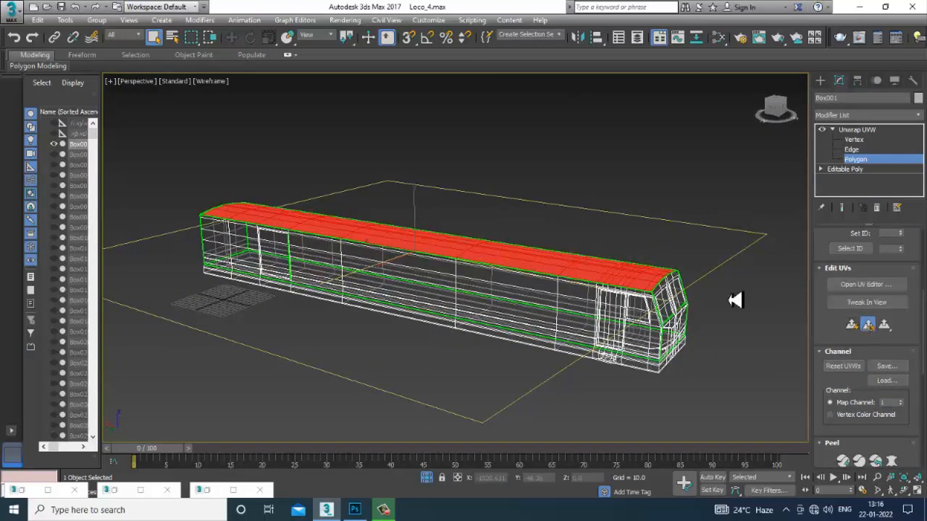
pyautogui.click(865, 284)
pyautogui.scroll(6, 566, 349)
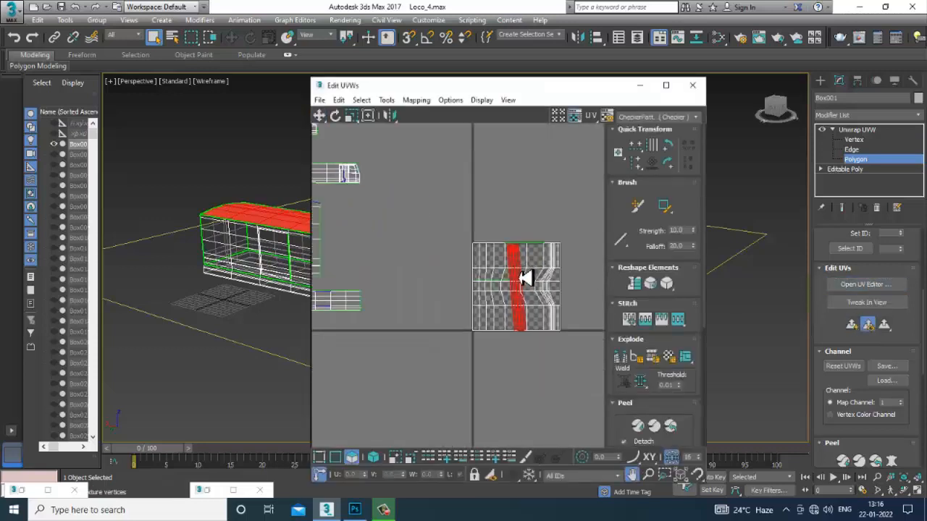
pyautogui.moveTo(527, 284); pyautogui.dragTo(410, 348)
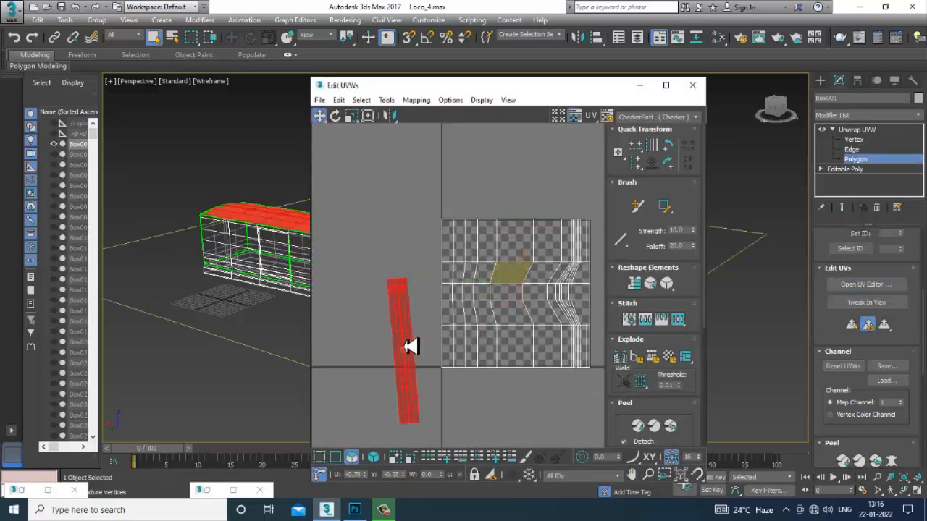
pyautogui.scroll(4, 440, 261)
pyautogui.scroll(3, 473, 254)
pyautogui.moveTo(448, 236); pyautogui.dragTo(472, 291, button='middle')
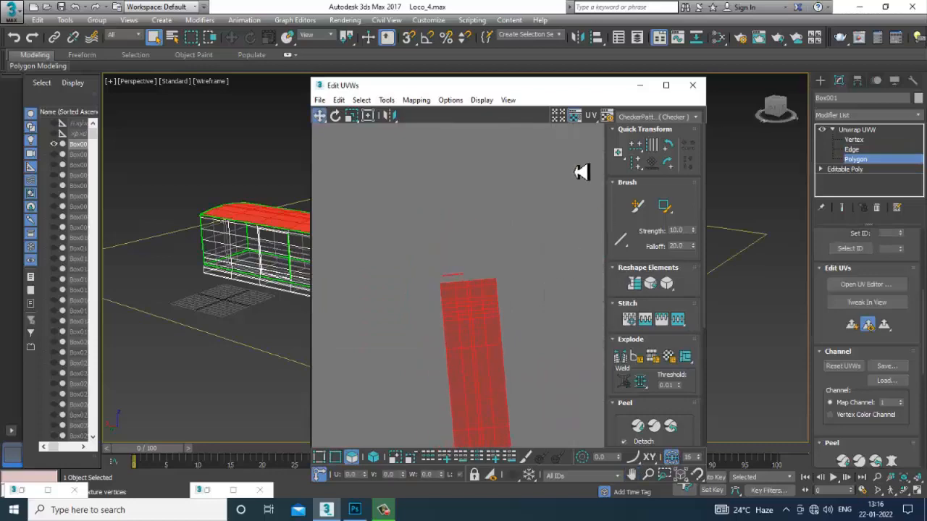
# - Minimize the UV editor and examine the roof selection on the wireframe body from the rear end, underside, side walls and cab front
pyautogui.click(648, 87)
pyautogui.keyDown('alt'); pyautogui.moveTo(265, 273); pyautogui.dragTo(394, 215, button='middle'); pyautogui.keyUp('alt')
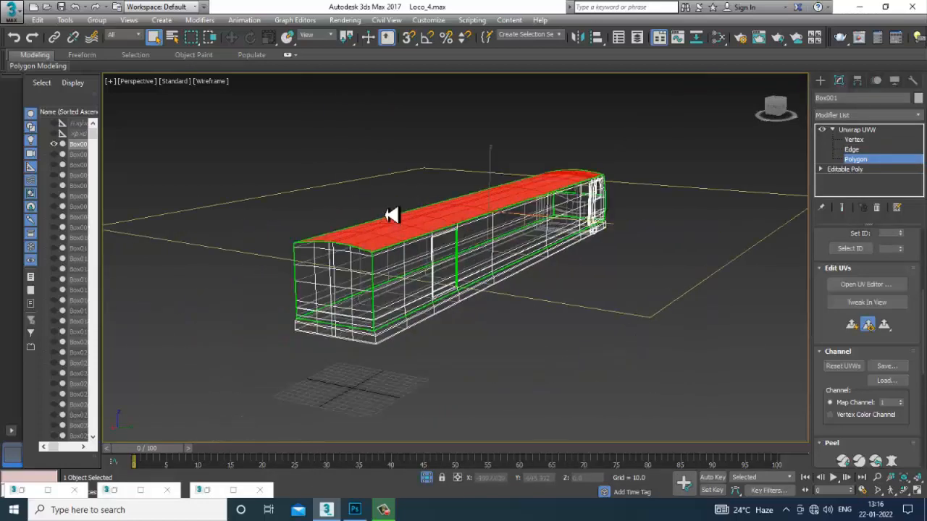
pyautogui.scroll(3, 393, 259)
pyautogui.keyDown('alt'); pyautogui.moveTo(393, 261); pyautogui.dragTo(433, 214, button='middle'); pyautogui.keyUp('alt')
pyautogui.scroll(3, 433, 214)
pyautogui.scroll(1, 433, 213)
pyautogui.scroll(-1, 428, 234)
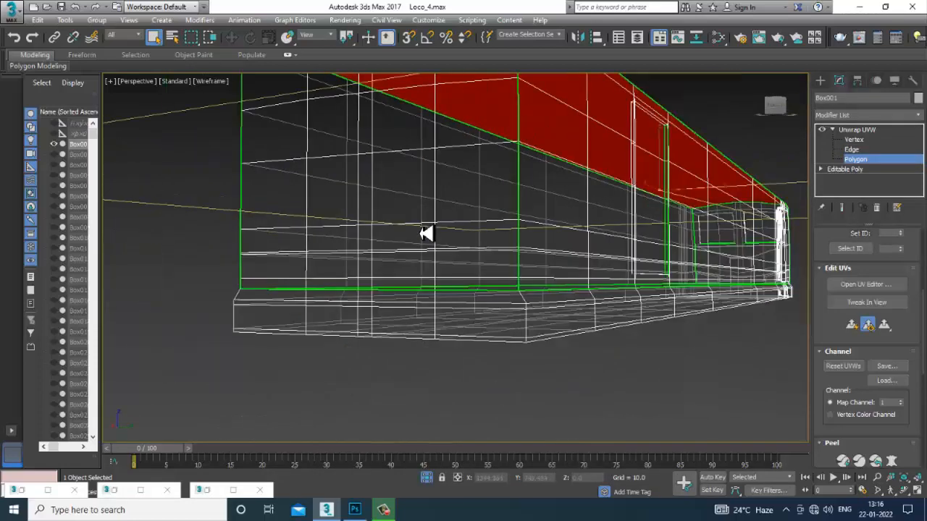
pyautogui.scroll(-2, 479, 267)
pyautogui.keyDown('alt'); pyautogui.moveTo(479, 267); pyautogui.dragTo(481, 303, button='middle'); pyautogui.keyUp('alt')
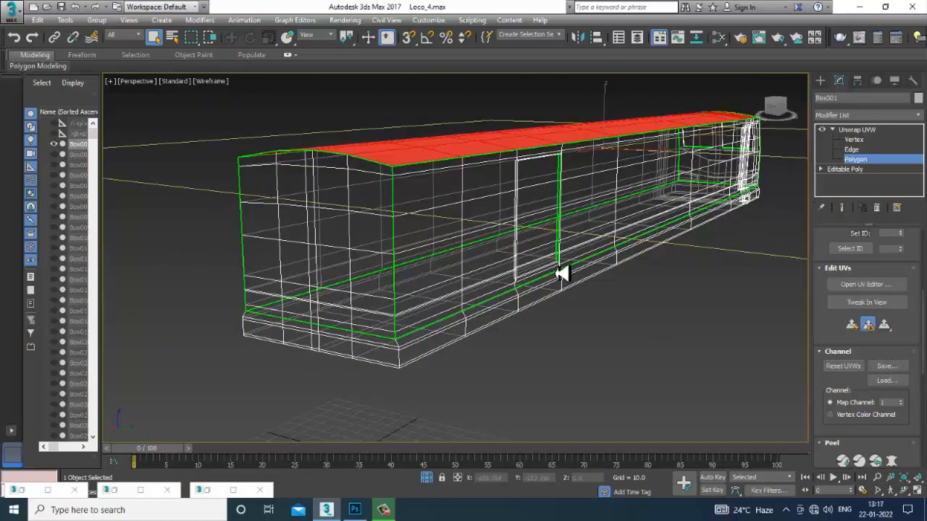
pyautogui.scroll(-5, 563, 274)
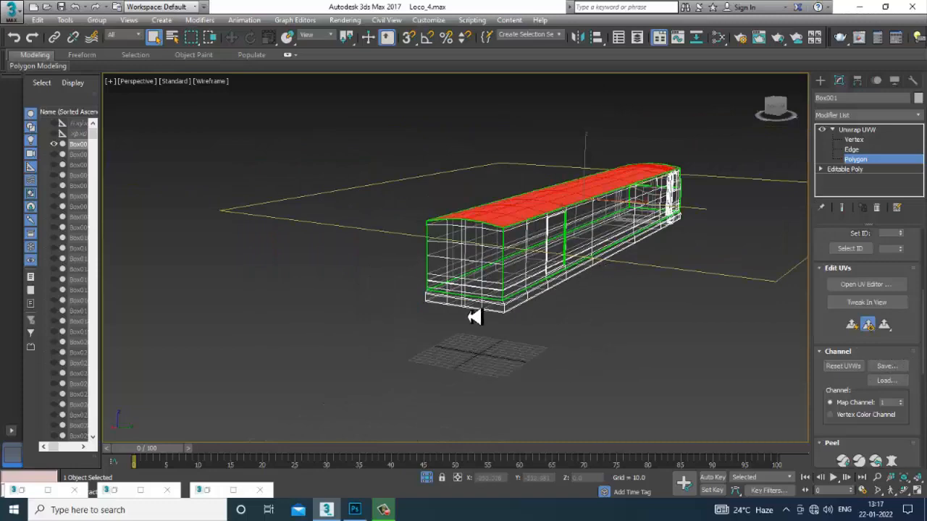
pyautogui.keyDown('alt'); pyautogui.moveTo(474, 317); pyautogui.dragTo(614, 350, button='middle'); pyautogui.keyUp('alt')
pyautogui.keyDown('alt'); pyautogui.moveTo(768, 261); pyautogui.dragTo(483, 276, button='middle'); pyautogui.keyUp('alt')
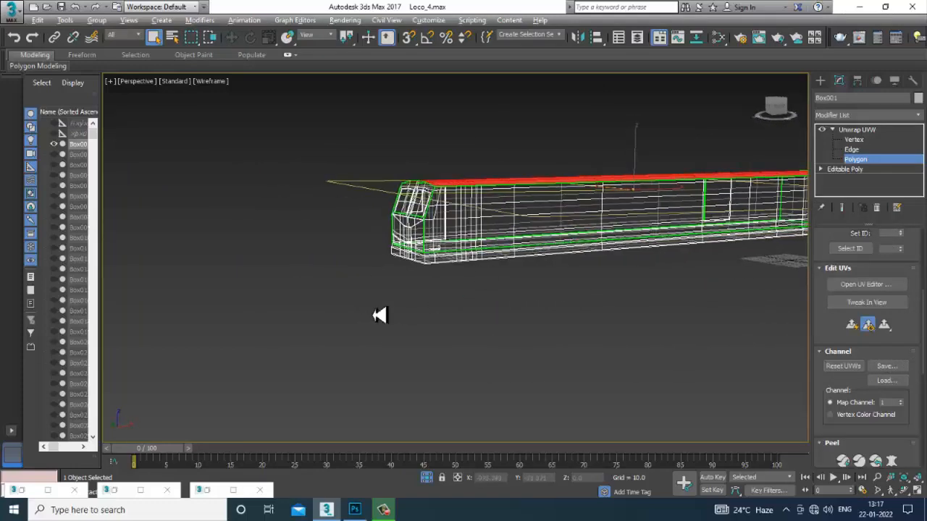
# - Look at the locomotive reference images and minimize them again
pyautogui.click(36, 496)
pyautogui.click(616, 110)
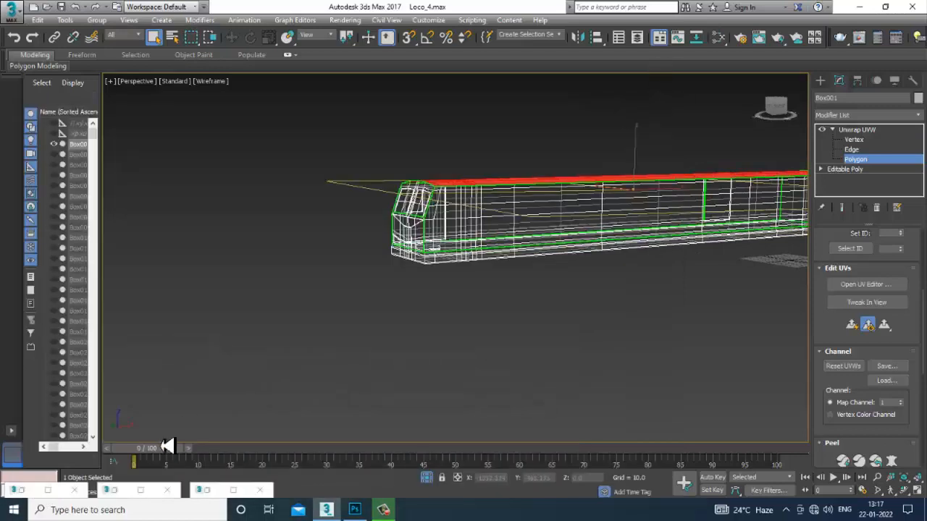
pyautogui.click(210, 491)
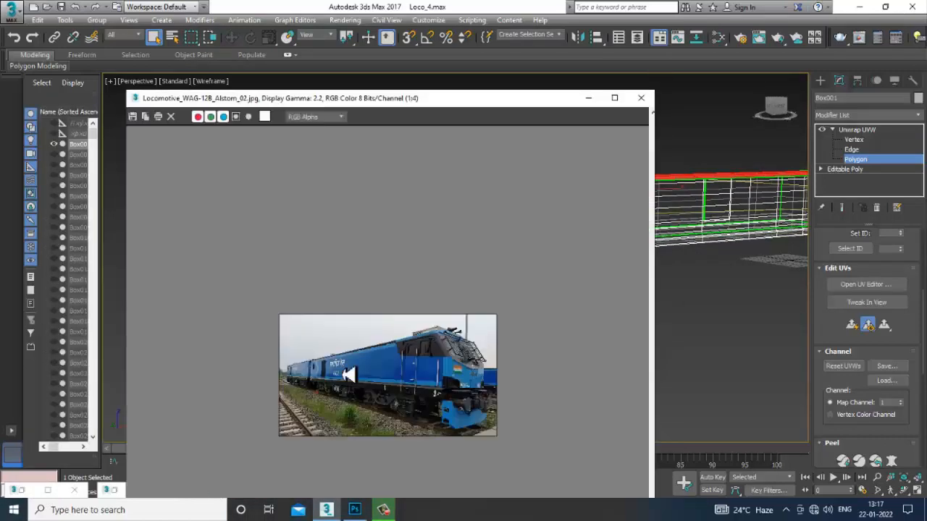
pyautogui.click(611, 105)
# - Restore the UV editor, remove the small stray strip from the roof's UV selection and apply a quick planar map to the roof
pyautogui.click(123, 493)
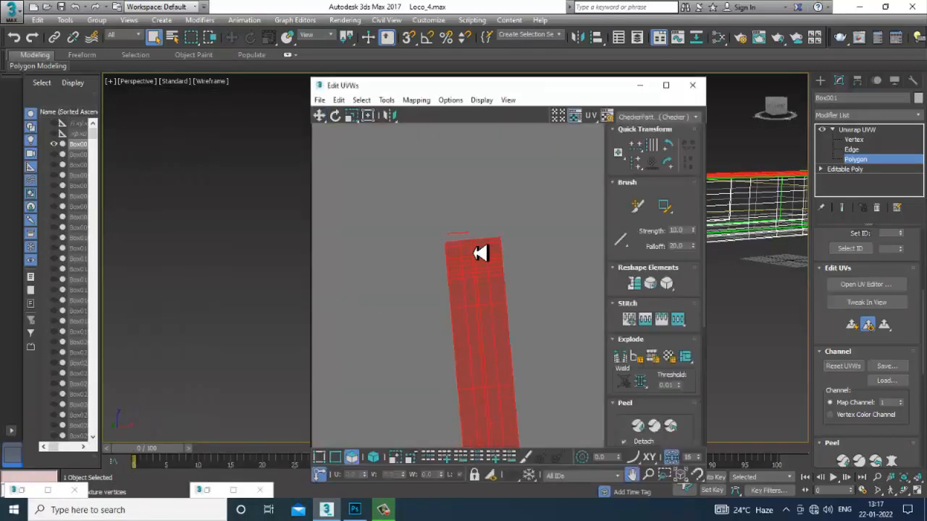
pyautogui.scroll(3, 476, 190)
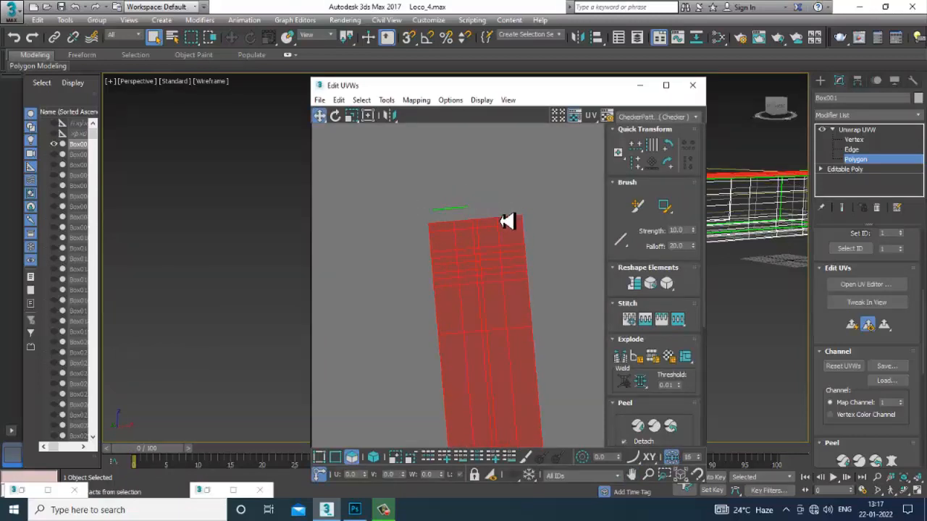
pyautogui.click(867, 324)
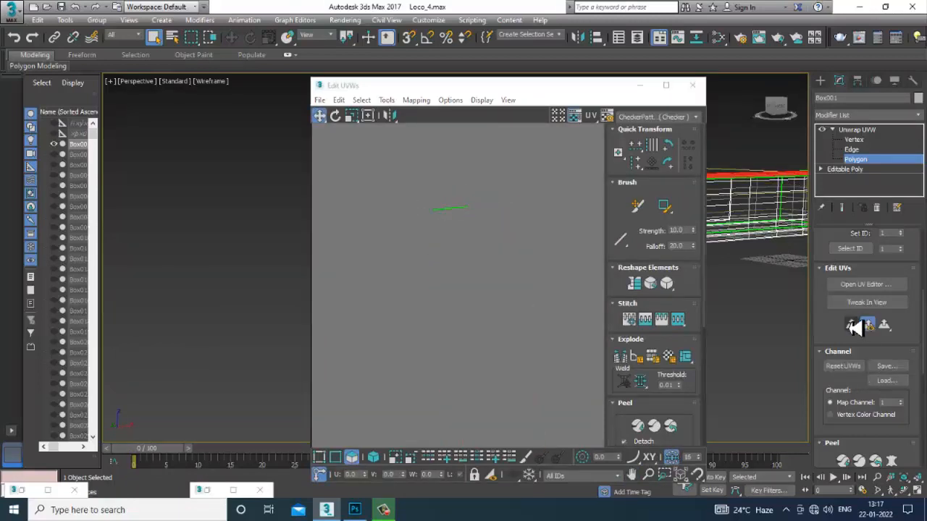
# - Maximize the UV editor and move the planar-mapped roof UVs to below the second side wall's strip
pyautogui.click(663, 89)
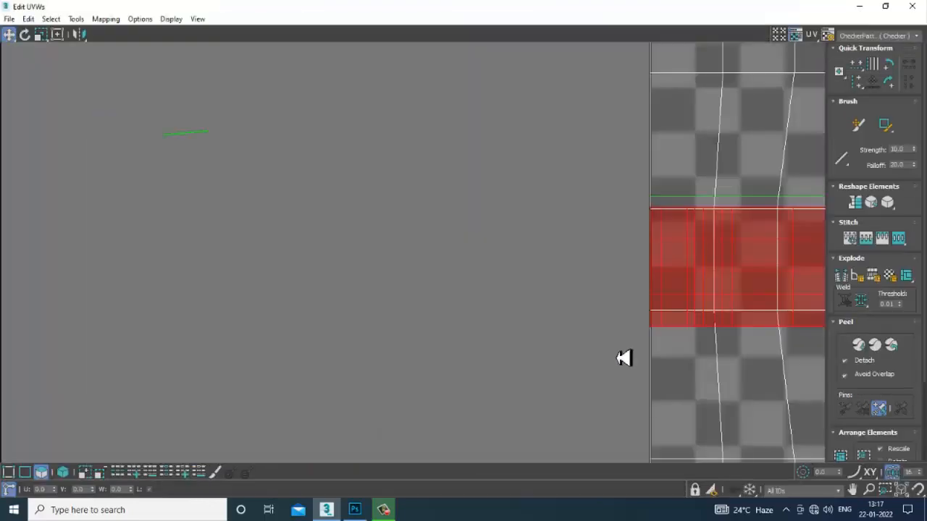
pyautogui.scroll(-3, 616, 358)
pyautogui.moveTo(713, 340); pyautogui.dragTo(474, 335, button='middle')
pyautogui.scroll(-2, 521, 331)
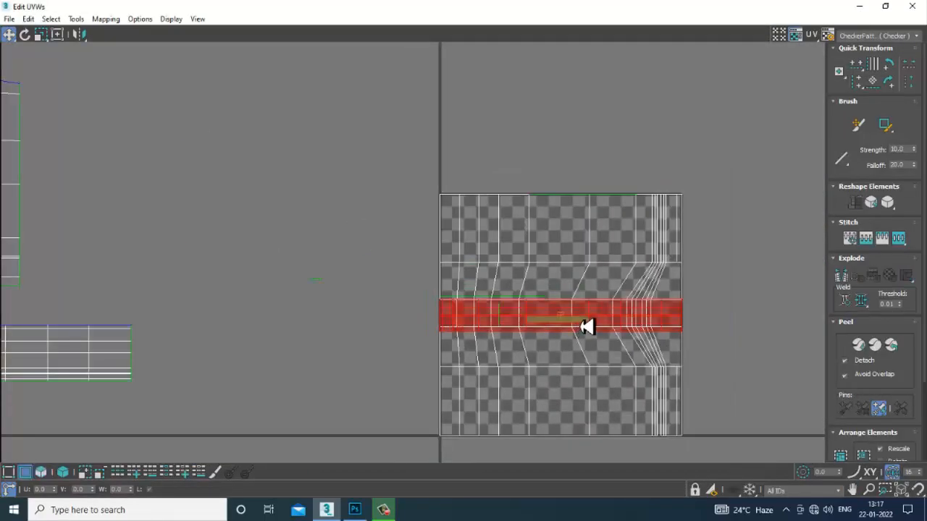
pyautogui.press('3')
pyautogui.moveTo(585, 323); pyautogui.dragTo(186, 383)
pyautogui.moveTo(239, 349); pyautogui.dragTo(378, 183, button='middle')
pyautogui.moveTo(298, 222); pyautogui.dragTo(94, 316)
pyautogui.scroll(-3, 234, 323)
pyautogui.scroll(3, 292, 318)
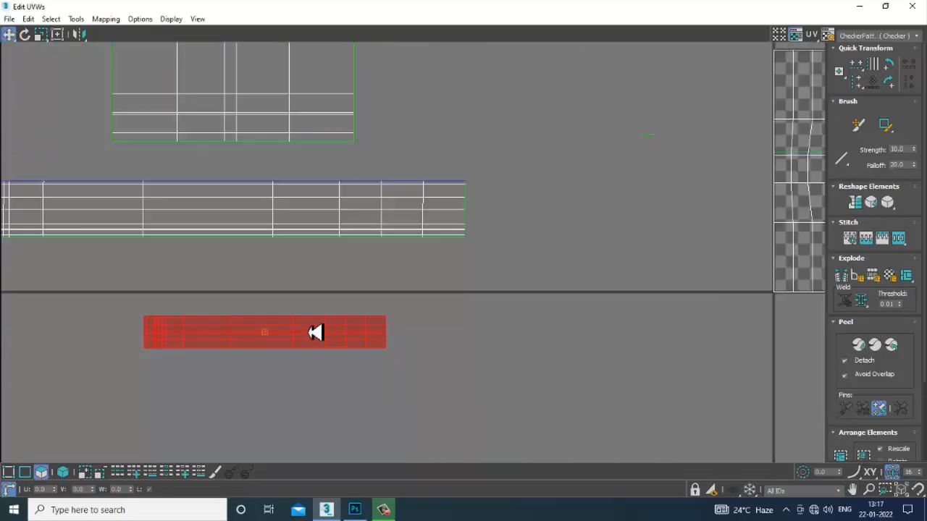
# - Scale up the roof strip to the side wall strip's length, align it below that strip with a gap and deselect it
pyautogui.moveTo(293, 343); pyautogui.dragTo(245, 314)
pyautogui.moveTo(307, 317); pyautogui.dragTo(524, 323, button='middle')
pyautogui.moveTo(490, 346); pyautogui.dragTo(439, 300)
pyautogui.press('w')
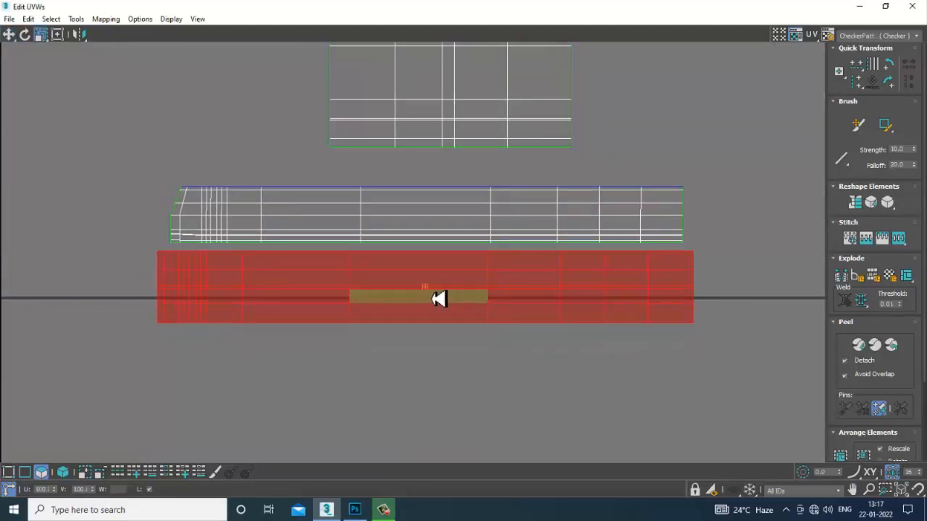
pyautogui.click(505, 342)
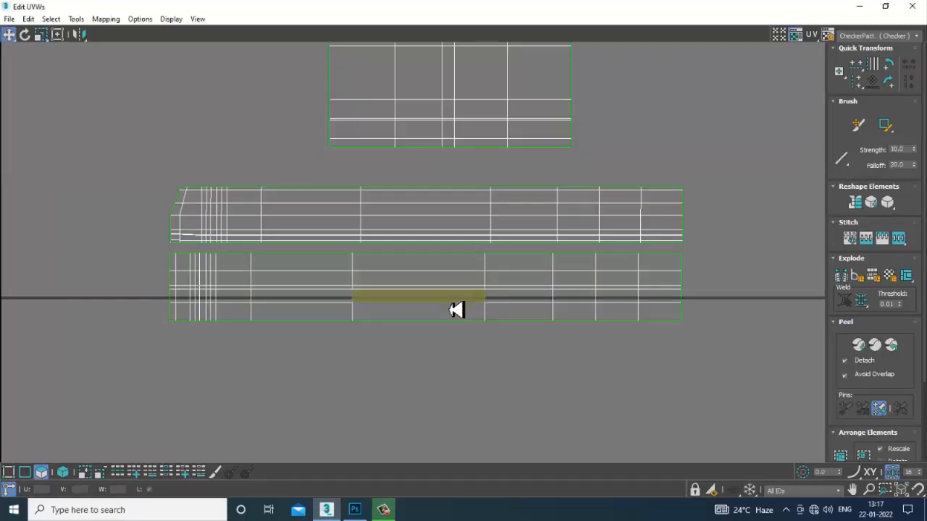
pyautogui.click(454, 312)
pyautogui.moveTo(454, 311); pyautogui.dragTo(459, 350)
pyautogui.click(414, 388)
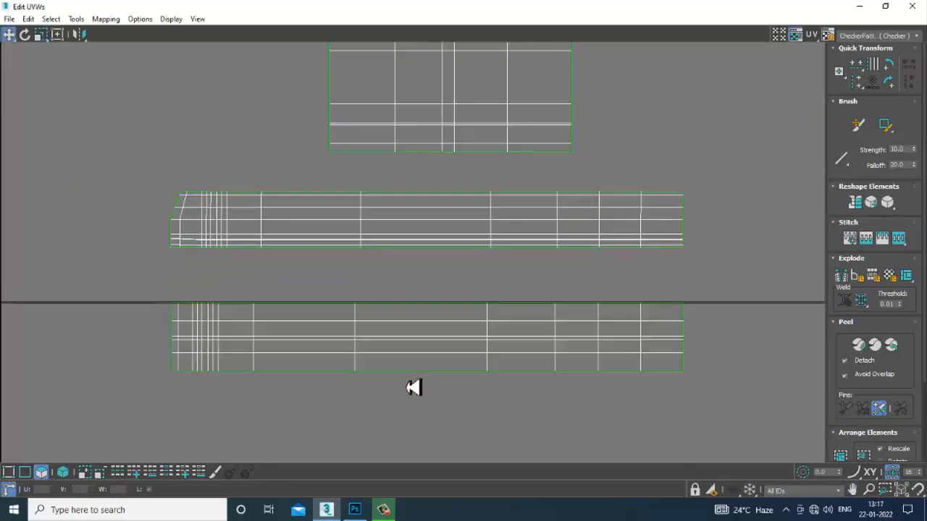
# - Select the whole cab front island by its edges and move it up, away from the first side wall strip
pyautogui.press('2')
pyautogui.scroll(-5, 467, 311)
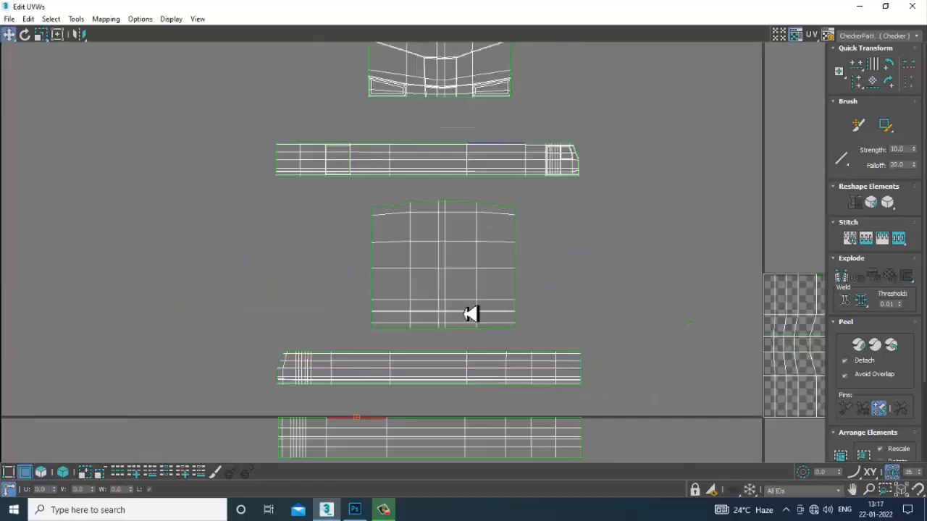
pyautogui.moveTo(496, 278); pyautogui.dragTo(443, 303, button='middle')
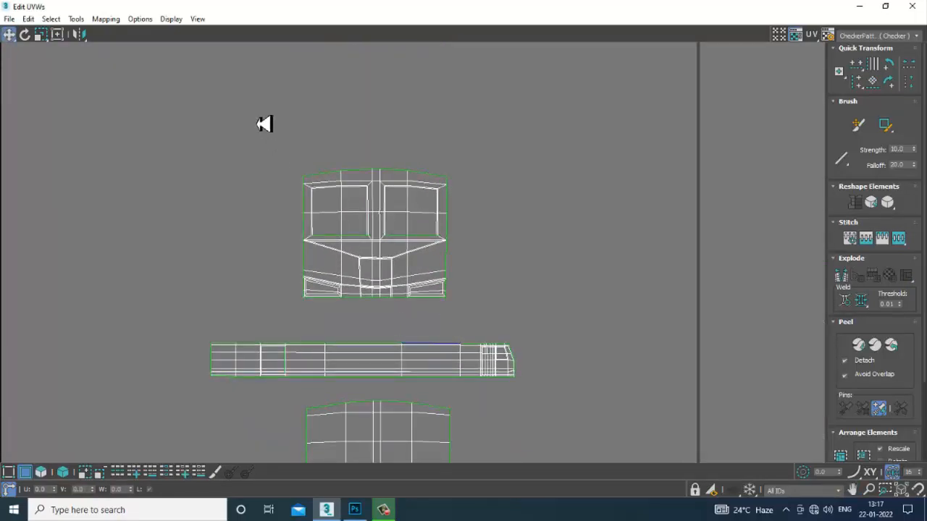
pyautogui.moveTo(540, 337); pyautogui.dragTo(540, 336)
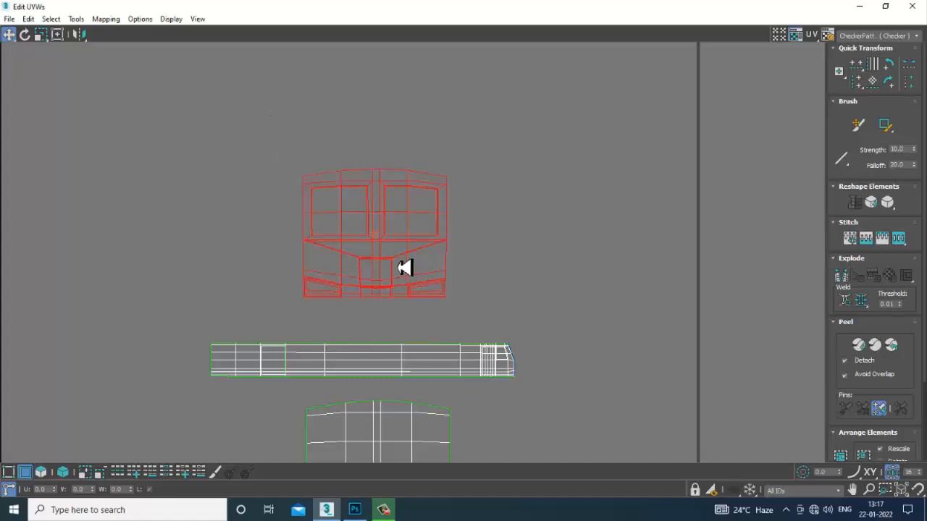
pyautogui.moveTo(395, 268); pyautogui.dragTo(403, 185)
pyautogui.scroll(-2, 406, 255)
pyautogui.moveTo(407, 259); pyautogui.dragTo(408, 121, button='middle')
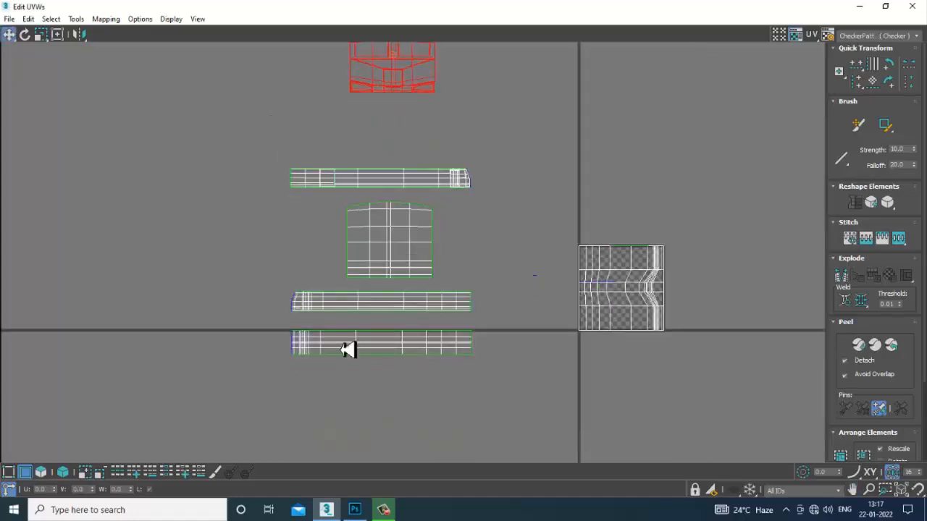
# - Select the whole roof strip, move it into the gap above the first side wall strip and deselect it
pyautogui.click(416, 342)
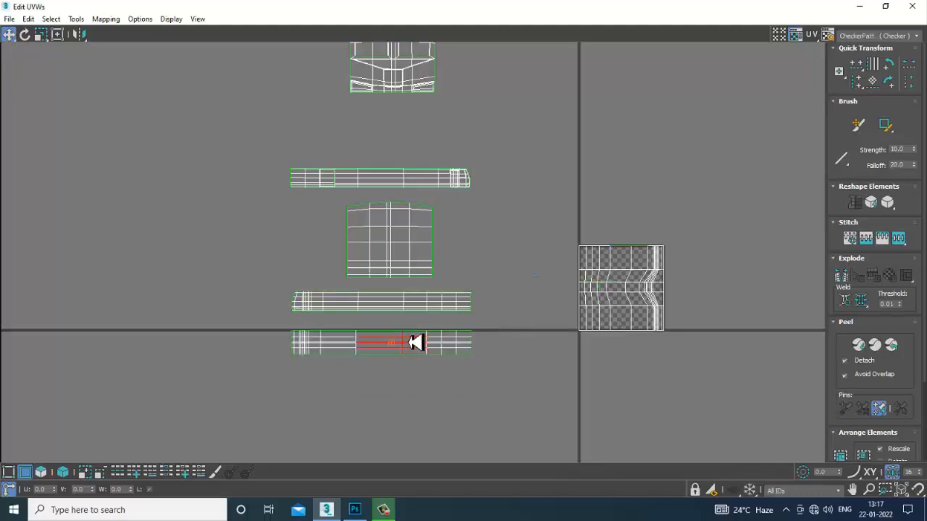
pyautogui.moveTo(375, 387); pyautogui.dragTo(336, 377)
pyautogui.click(345, 387)
pyautogui.moveTo(282, 367); pyautogui.dragTo(499, 323)
pyautogui.moveTo(388, 353); pyautogui.dragTo(382, 159)
pyautogui.scroll(5, 384, 159)
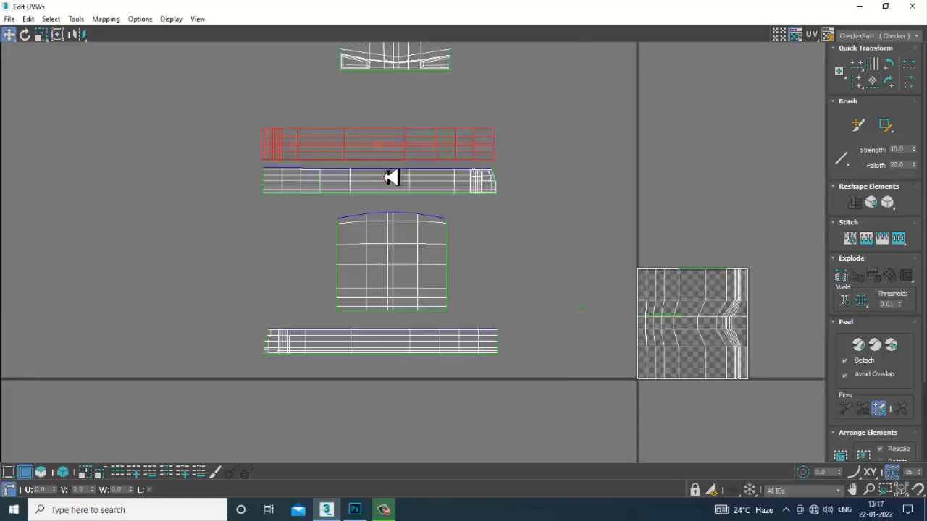
pyautogui.moveTo(451, 238); pyautogui.dragTo(455, 239, button='middle')
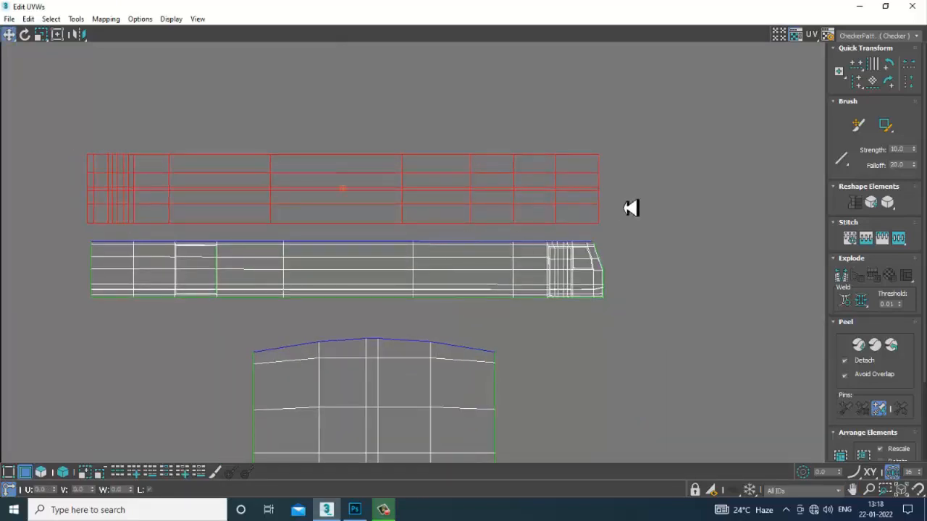
pyautogui.click(631, 208)
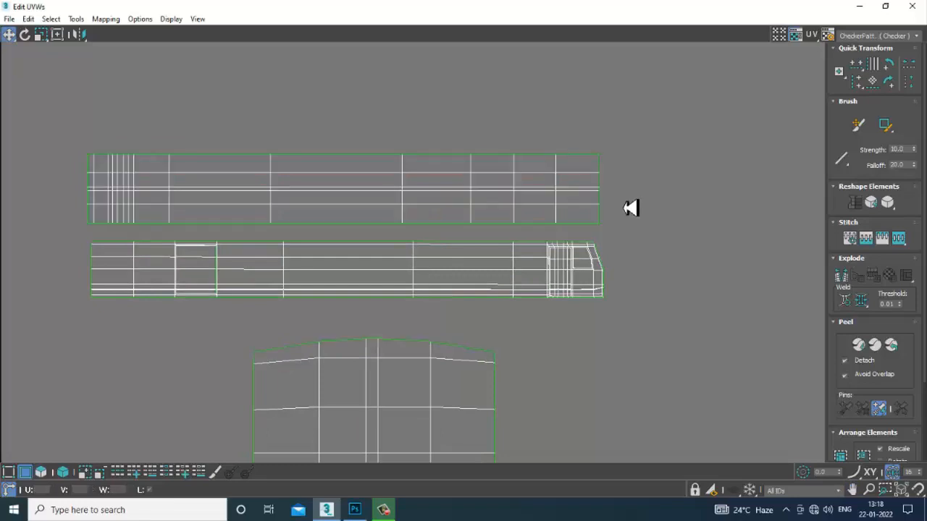
# - Examine how the roof strip's long border edges correspond to the side wall's edges on the 3D body shell
pyautogui.press('2')
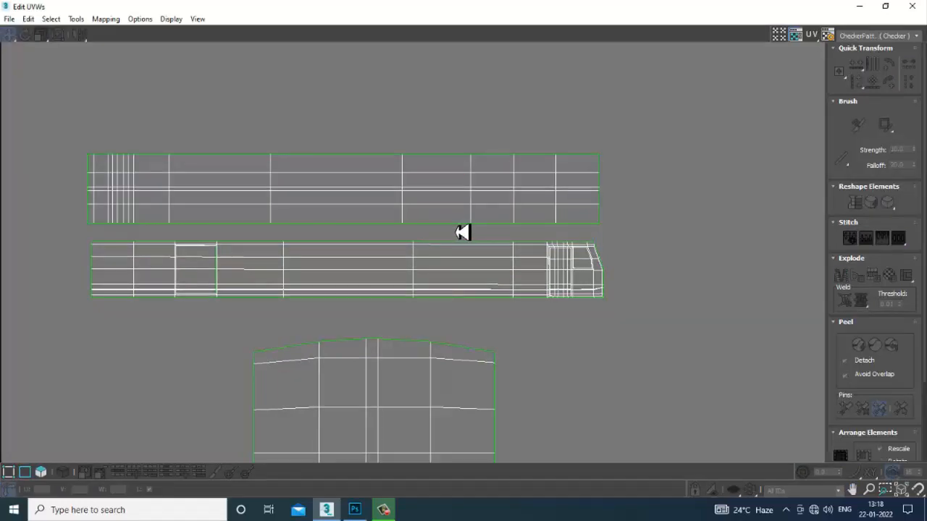
pyautogui.press('2')
pyautogui.click(464, 231)
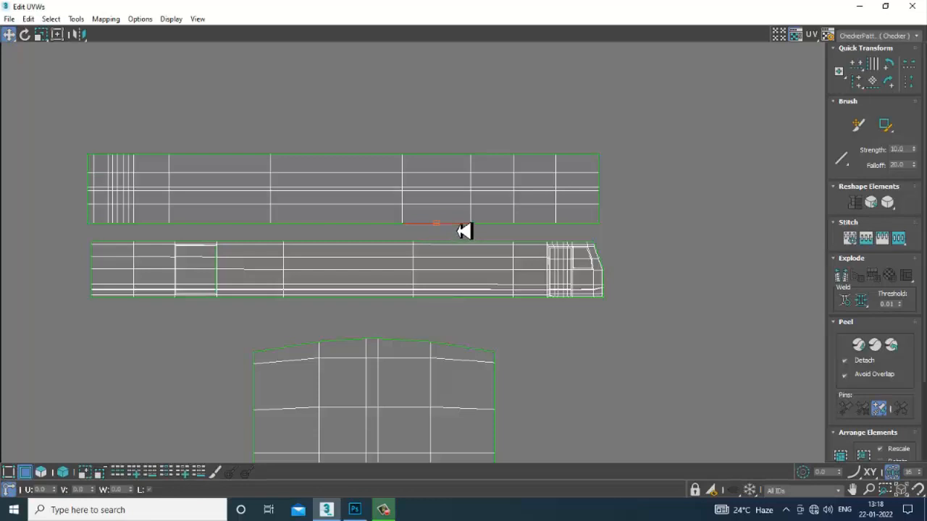
pyautogui.moveTo(452, 165); pyautogui.dragTo(520, 167, button='middle')
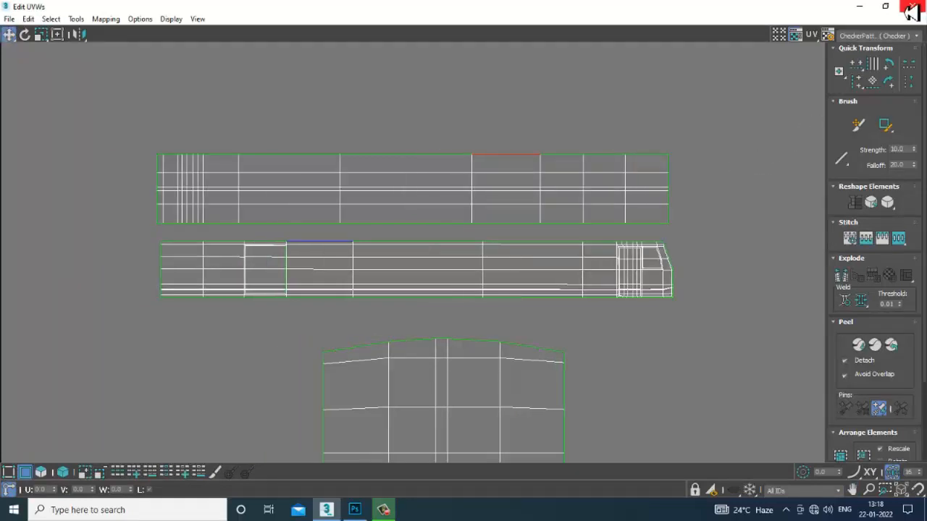
pyautogui.click(885, 6)
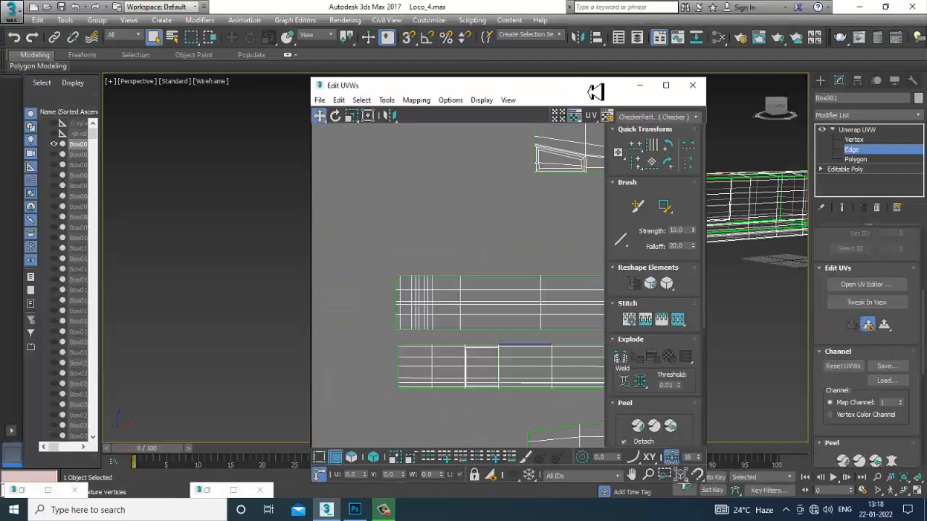
pyautogui.moveTo(595, 92); pyautogui.dragTo(372, 116)
pyautogui.keyDown('alt'); pyautogui.moveTo(612, 240); pyautogui.dragTo(507, 304, button='middle'); pyautogui.keyUp('alt')
pyautogui.moveTo(306, 326); pyautogui.dragTo(200, 271, button='middle')
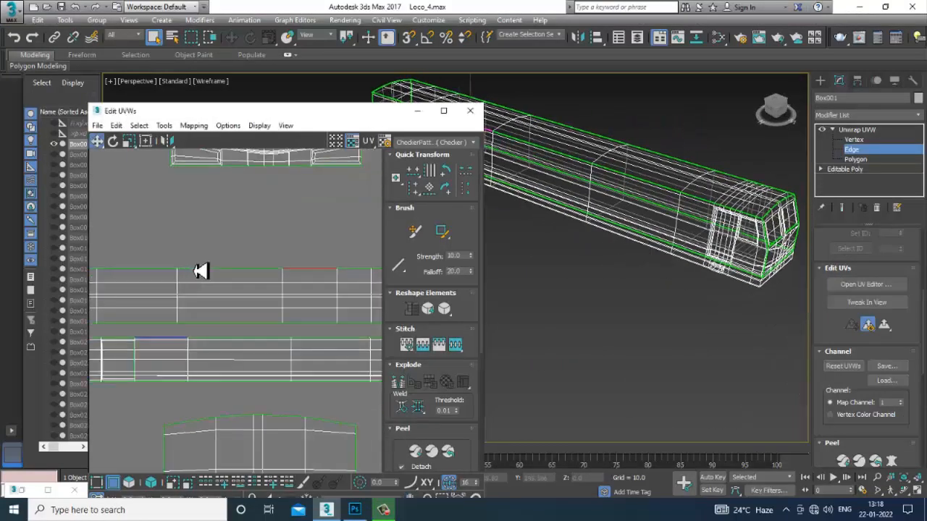
pyautogui.scroll(-5, 292, 312)
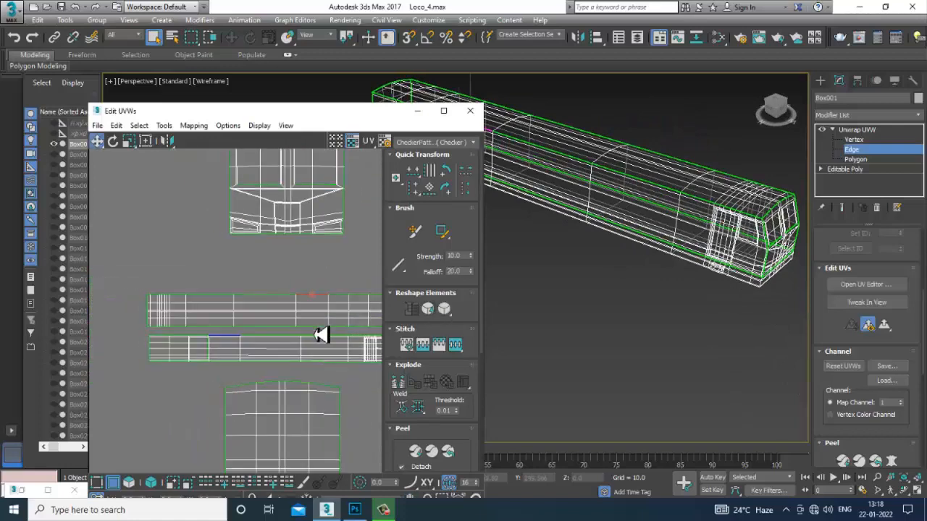
pyautogui.scroll(-3, 321, 335)
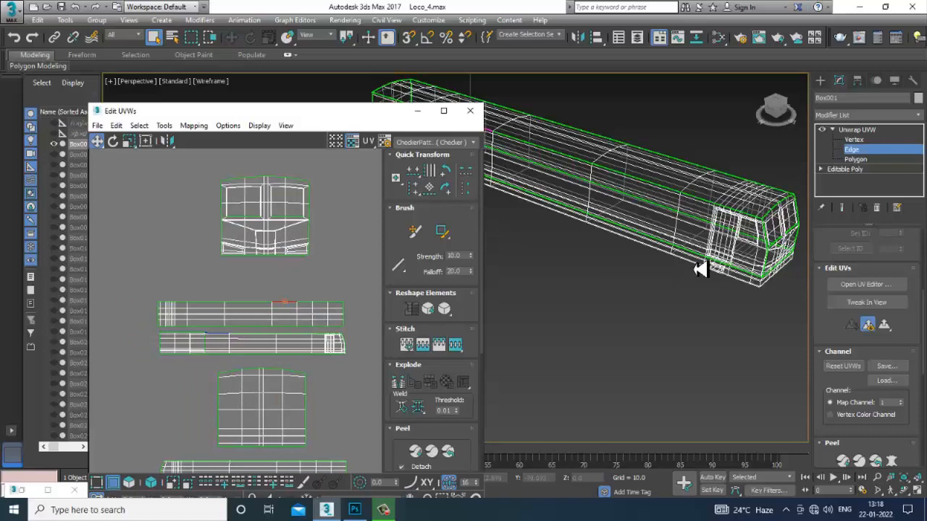
# - Maximize the UV editor, move the leftover unmapped island off the checker tile to empty space and deselect it
pyautogui.click(443, 111)
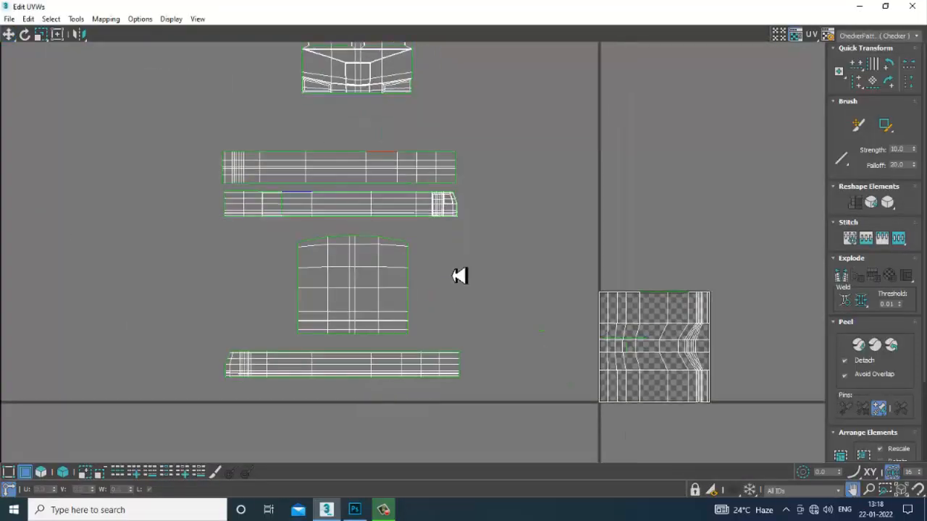
pyautogui.click(572, 345)
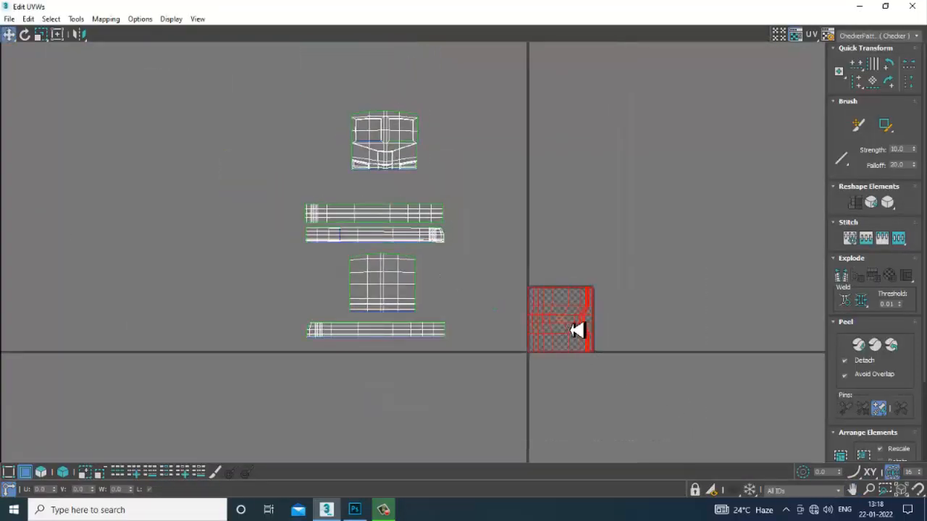
pyautogui.moveTo(572, 333); pyautogui.dragTo(653, 156)
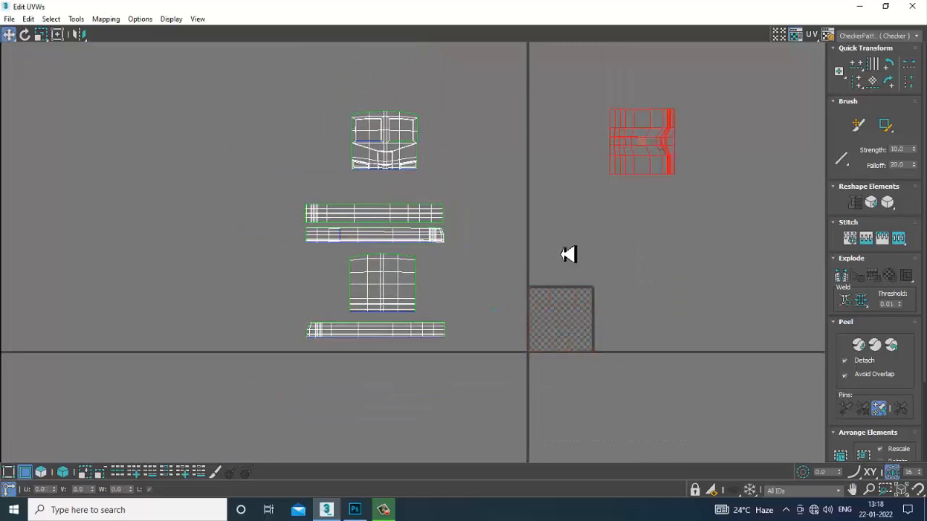
pyautogui.click(523, 339)
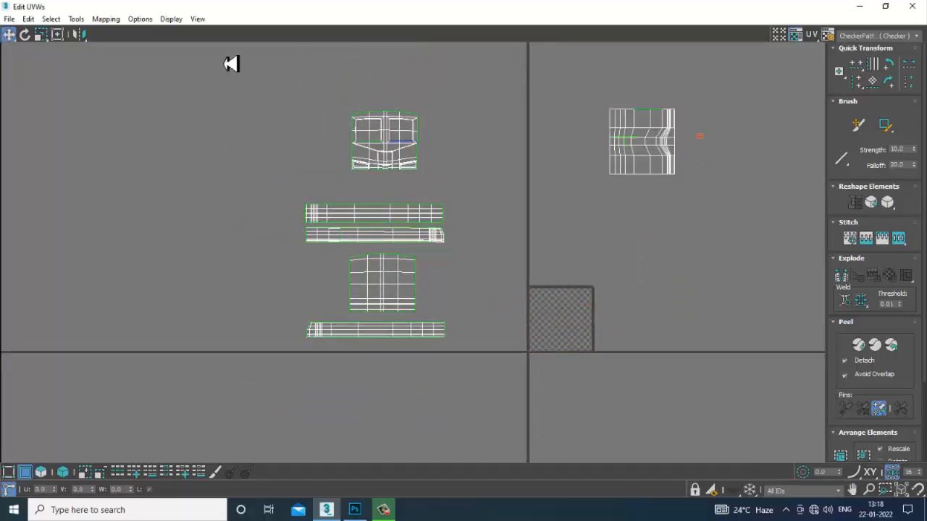
# - Move the roof strip up to widen its gap from the first side wall strip, and nudge that side wall up slightly
pyautogui.scroll(5, 348, 201)
pyautogui.moveTo(224, 203); pyautogui.dragTo(707, 270)
pyautogui.moveTo(453, 255); pyautogui.dragTo(451, 222)
pyautogui.scroll(-2, 488, 261)
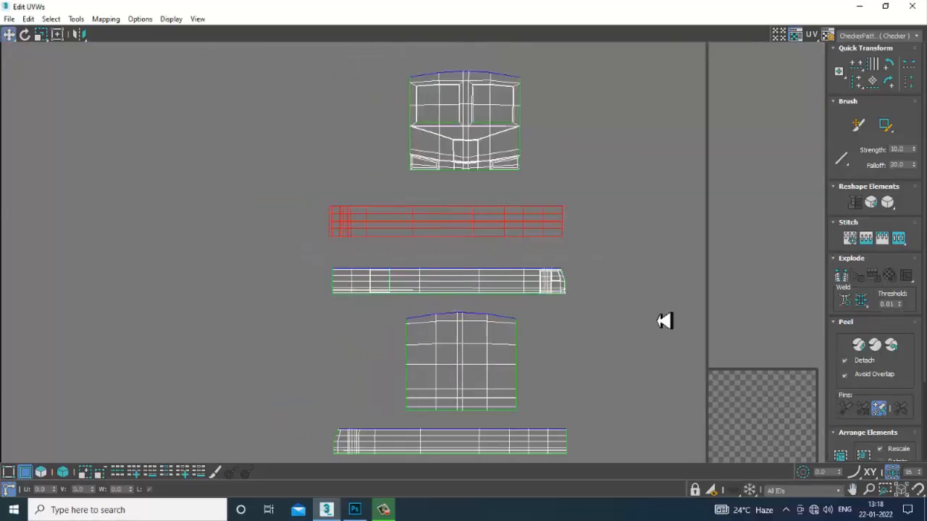
pyautogui.click(562, 299)
pyautogui.moveTo(487, 290); pyautogui.dragTo(487, 285)
# - Scale the cab front island down slightly and place it closer above the roof strip
pyautogui.moveTo(341, 113); pyautogui.dragTo(573, 265)
pyautogui.moveTo(466, 213); pyautogui.dragTo(462, 234)
pyautogui.press('w')
pyautogui.moveTo(494, 264); pyautogui.dragTo(481, 140, button='middle')
# - Scale the rear end island to 84.5 percent and move it up closer to the first side wall strip
pyautogui.moveTo(501, 350); pyautogui.dragTo(558, 378)
pyautogui.press('r')
pyautogui.moveTo(446, 325); pyautogui.dragTo(460, 343)
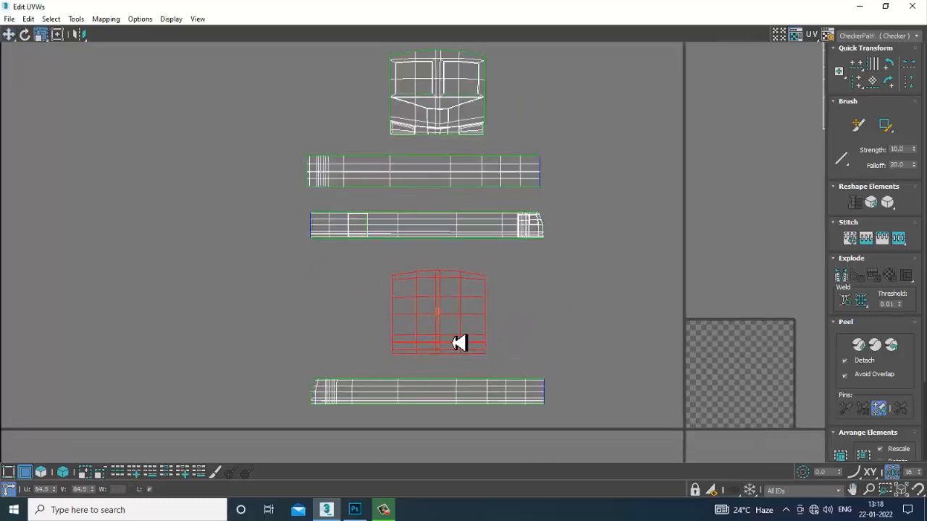
pyautogui.press('w')
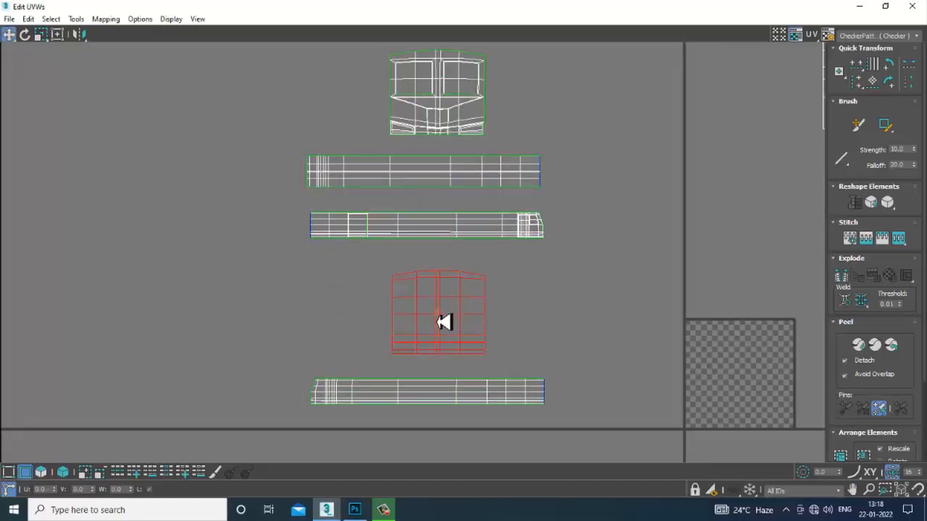
pyautogui.press('3')
pyautogui.moveTo(368, 260); pyautogui.dragTo(536, 358)
pyautogui.moveTo(447, 323)
pyautogui.mouseDown()
pyautogui.moveTo(449, 85)
pyautogui.moveTo(454, 318)
pyautogui.moveTo(454, 309)
pyautogui.mouseUp()
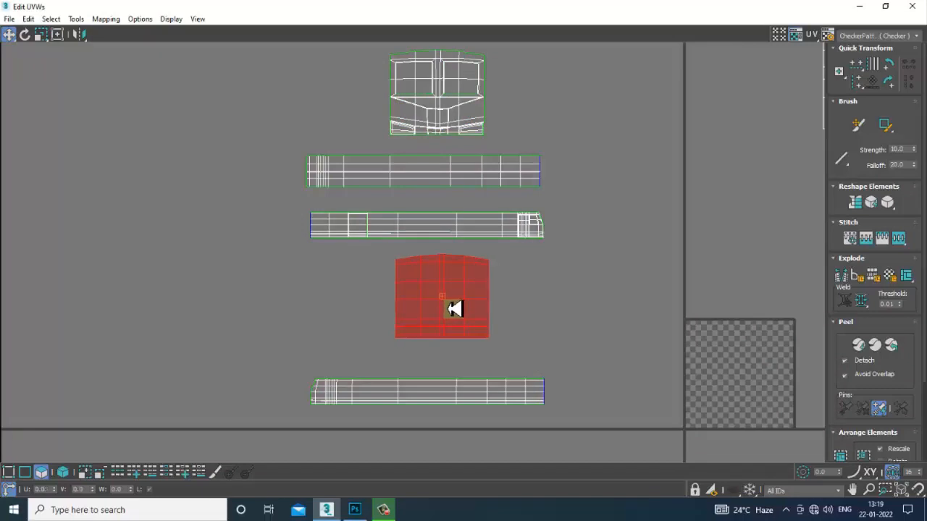
# - Move the second side wall strip up closer to the rear end island
pyautogui.click(464, 402)
pyautogui.moveTo(463, 405); pyautogui.dragTo(465, 393)
pyautogui.scroll(-2, 542, 341)
pyautogui.moveTo(548, 321); pyautogui.dragTo(537, 320, button='middle')
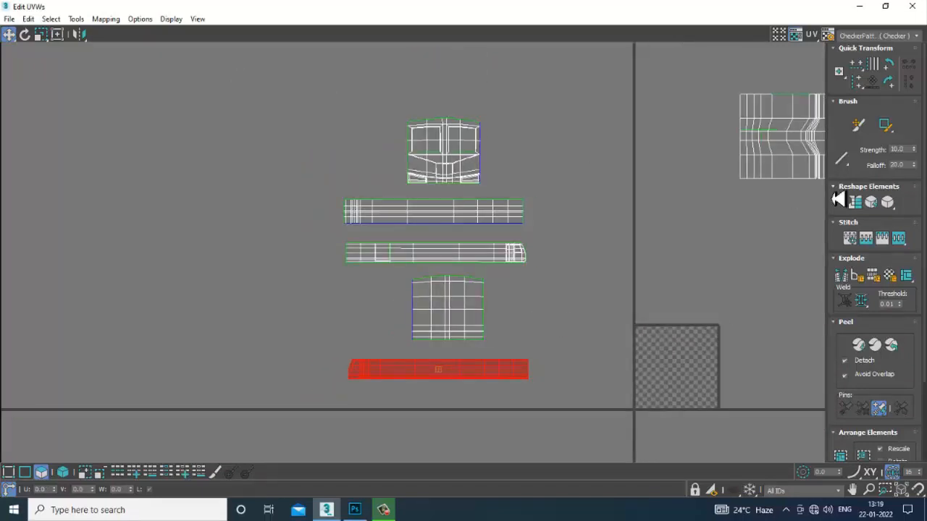
# - Select all five body islands together, scale them down and move them onto the checker tile
pyautogui.moveTo(371, 125); pyautogui.dragTo(290, 146, button='middle')
pyautogui.moveTo(441, 316); pyautogui.dragTo(524, 388)
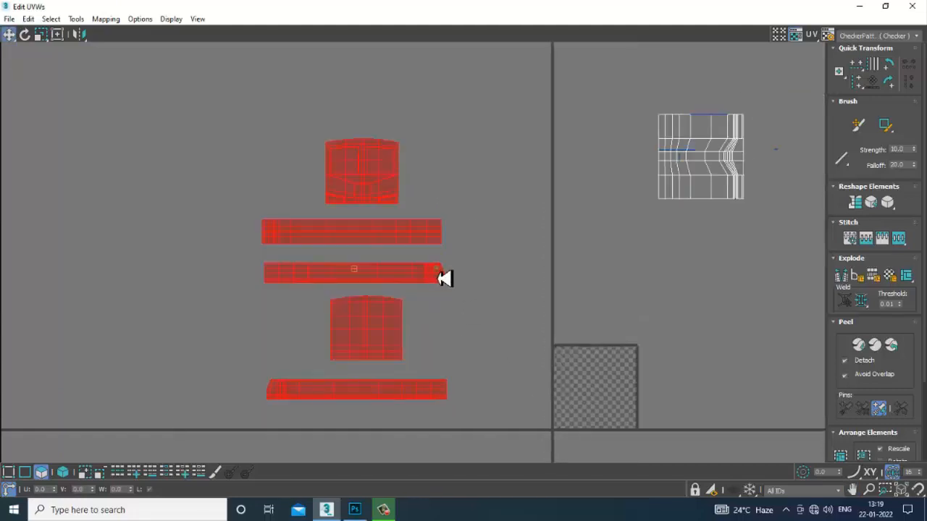
pyautogui.press('r')
pyautogui.moveTo(355, 285); pyautogui.dragTo(412, 354)
pyautogui.press('w')
pyautogui.moveTo(370, 260); pyautogui.dragTo(644, 384)
pyautogui.scroll(2, 644, 385)
pyautogui.scroll(2, 645, 385)
pyautogui.moveTo(643, 390); pyautogui.dragTo(532, 292, button='middle')
# - Scale the five islands down further to fit inside the checker tile, position them within it and deselect them
pyautogui.press('r')
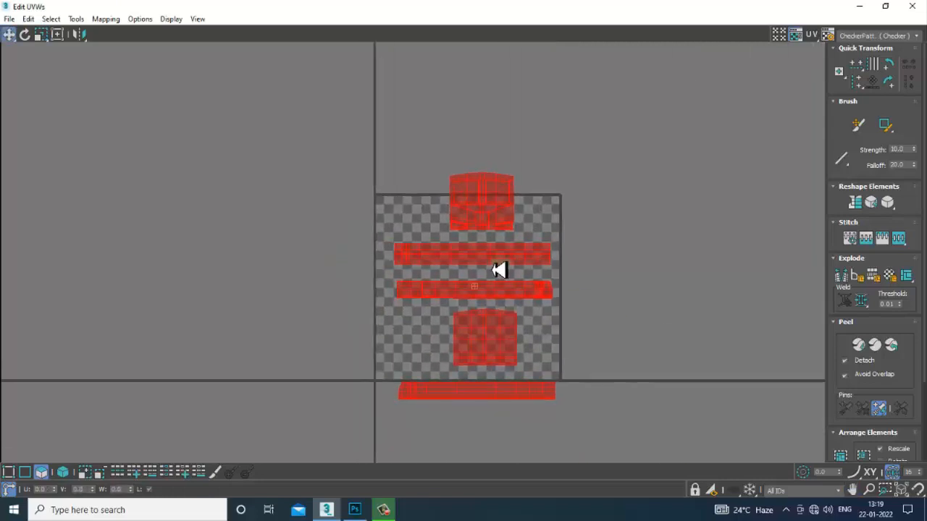
pyautogui.moveTo(482, 300); pyautogui.dragTo(501, 325)
pyautogui.scroll(2, 498, 311)
pyautogui.press('w')
pyautogui.moveTo(488, 288); pyautogui.dragTo(476, 292)
pyautogui.click(706, 267)
pyautogui.scroll(2, 486, 325)
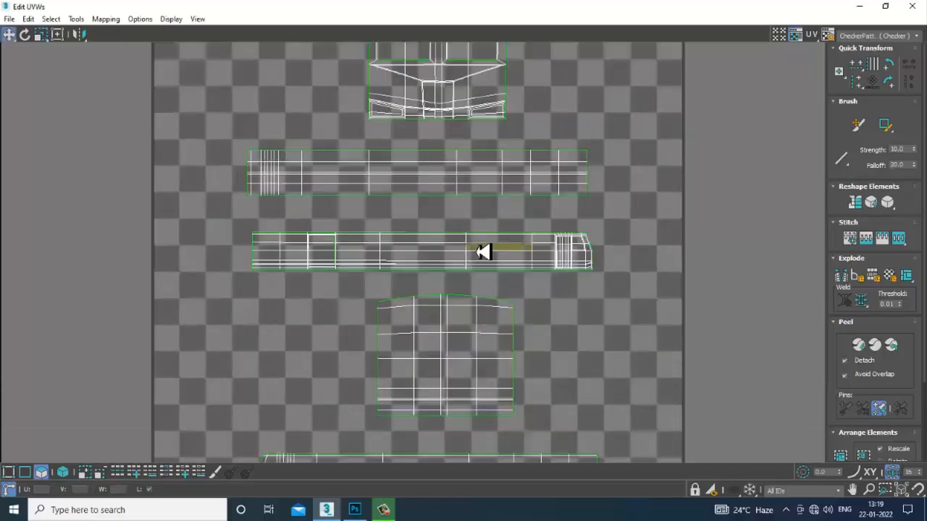
pyautogui.scroll(1, 436, 254)
pyautogui.scroll(4, 440, 255)
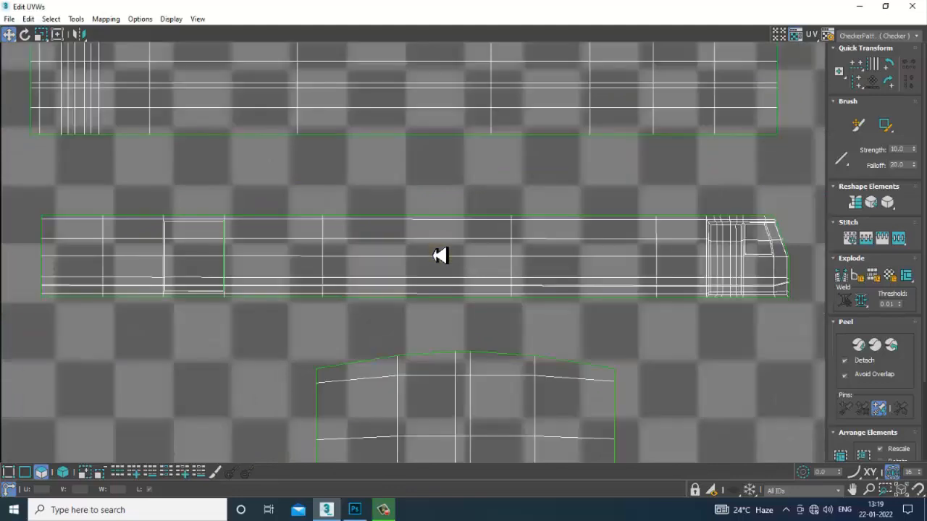
pyautogui.scroll(-6, 440, 255)
pyautogui.moveTo(440, 257); pyautogui.dragTo(430, 238, button='middle')
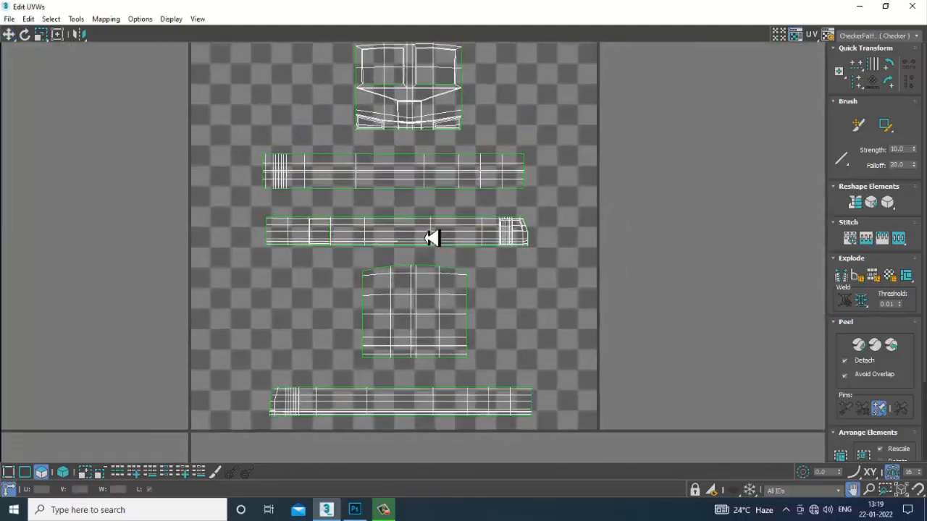
pyautogui.moveTo(514, 162); pyautogui.dragTo(515, 174, button='middle')
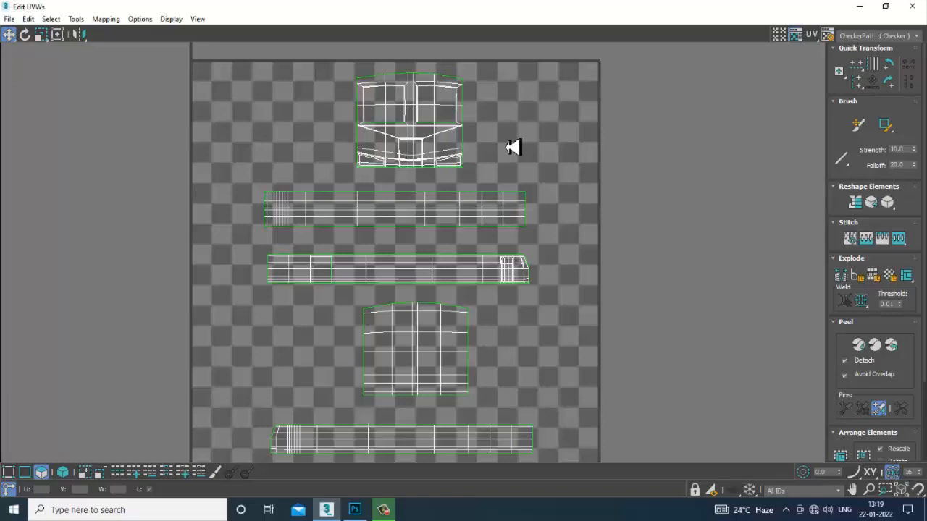
# - Try shrinking the cab front island and moving it near the side wall strip's end, and undo both changes
pyautogui.moveTo(360, 77); pyautogui.dragTo(505, 186)
pyautogui.press('r')
pyautogui.moveTo(417, 137); pyautogui.dragTo(469, 214)
pyautogui.press('w')
pyautogui.moveTo(420, 131); pyautogui.dragTo(536, 281)
pyautogui.hotkey('ctrl', 'z')
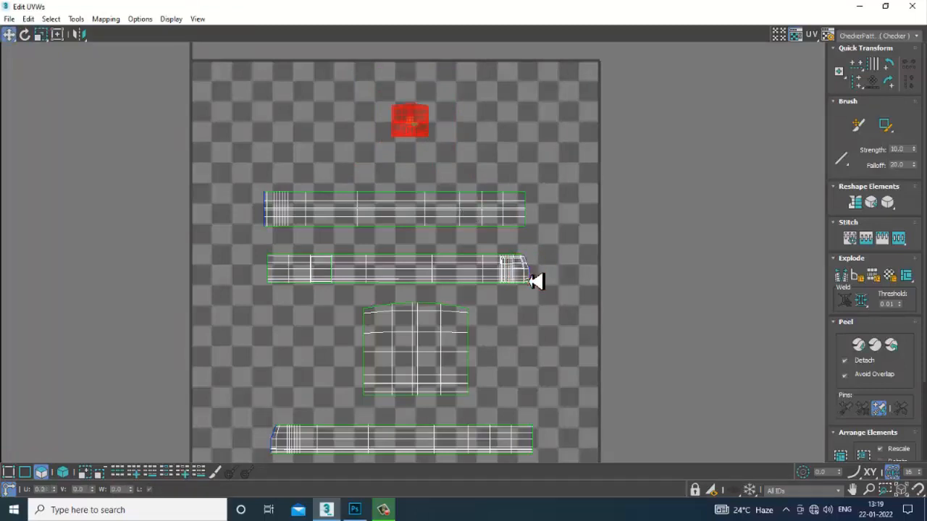
pyautogui.hotkey('ctrl', 'z')
pyautogui.click(585, 271)
# - Select the first side wall strip and scale it up until it nearly spans the checker tile's width
pyautogui.scroll(-2, 569, 270)
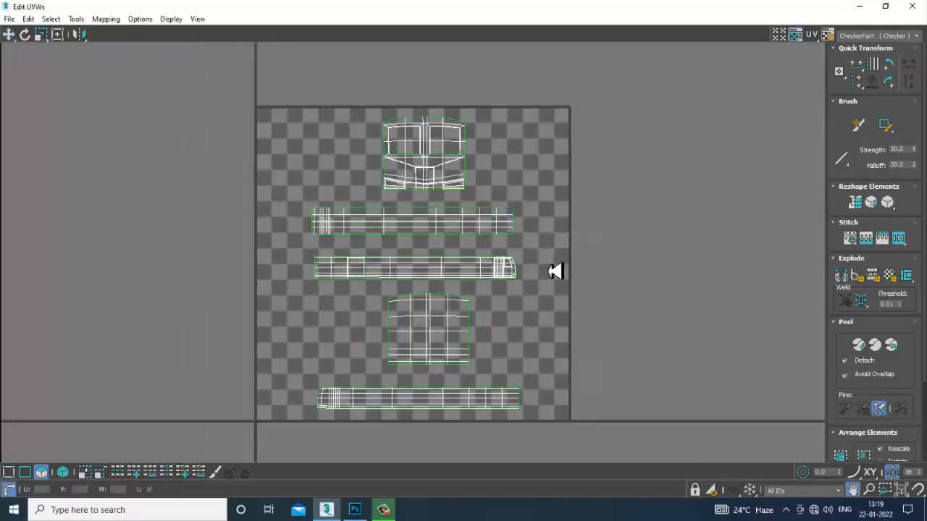
pyautogui.moveTo(559, 299); pyautogui.dragTo(572, 293)
pyautogui.press('r')
pyautogui.moveTo(416, 274); pyautogui.dragTo(418, 265)
pyautogui.scroll(2, 462, 293)
pyautogui.scroll(2, 462, 293)
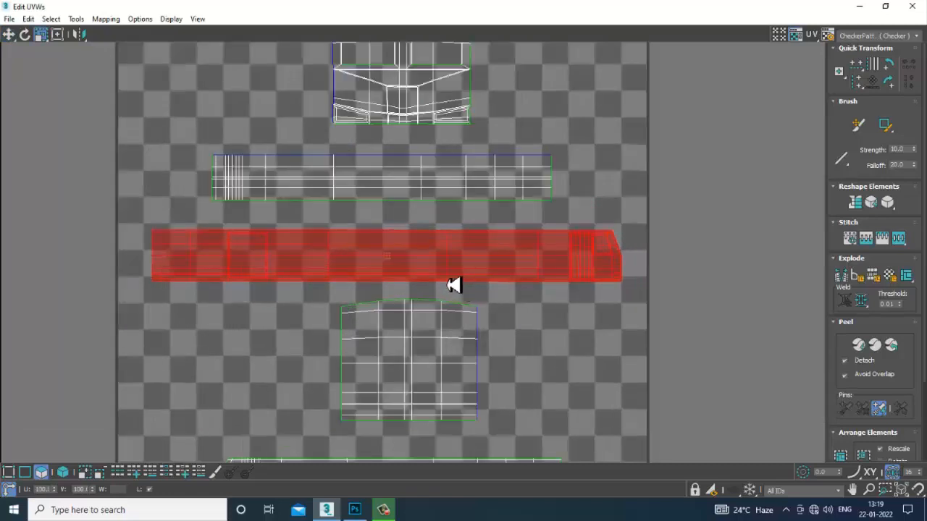
# - Try relaxing the enlarged side wall strip by edge angles and by polygon angles, and deselect it
pyautogui.click(76, 19)
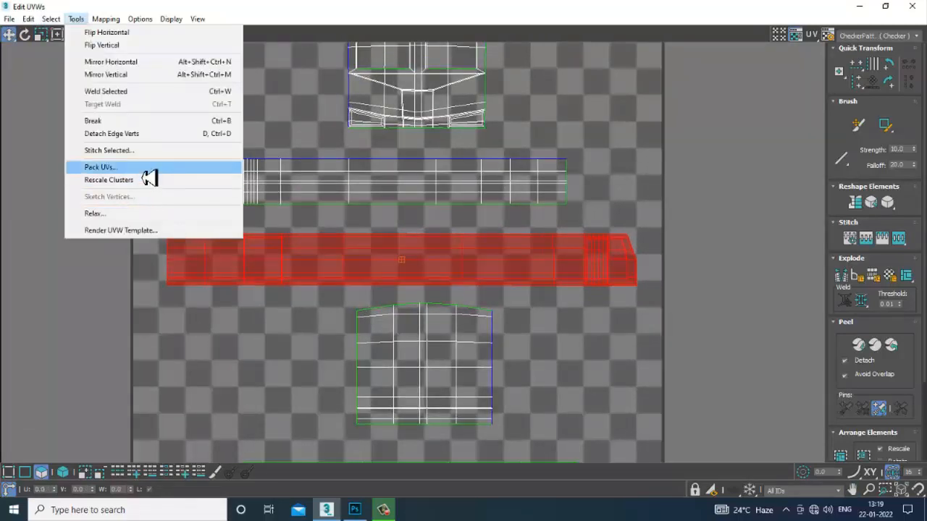
pyautogui.click(161, 214)
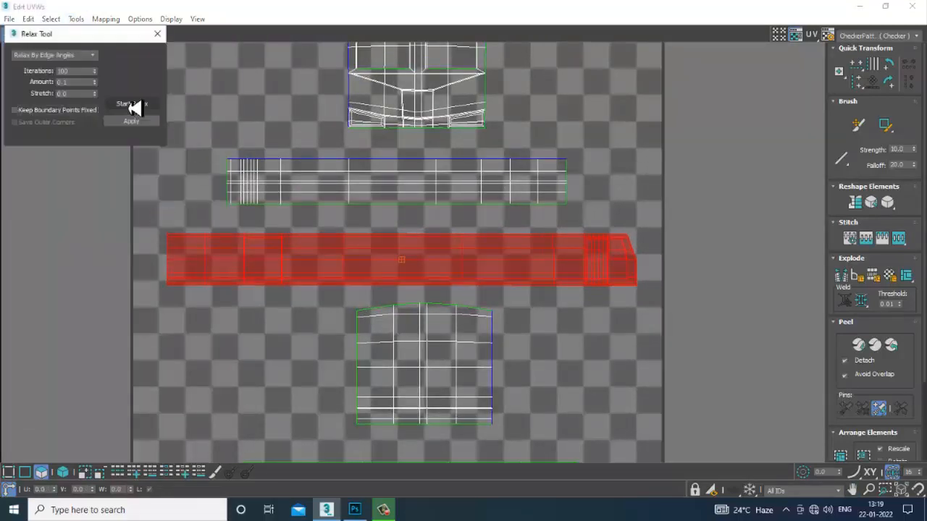
pyautogui.click(136, 105)
pyautogui.click(137, 105)
pyautogui.click(92, 55)
pyautogui.click(76, 71)
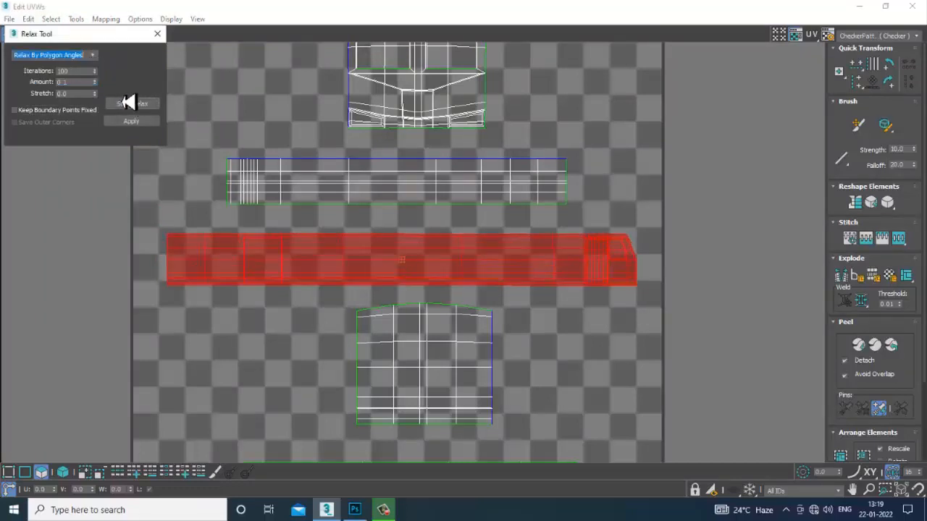
pyautogui.click(132, 105)
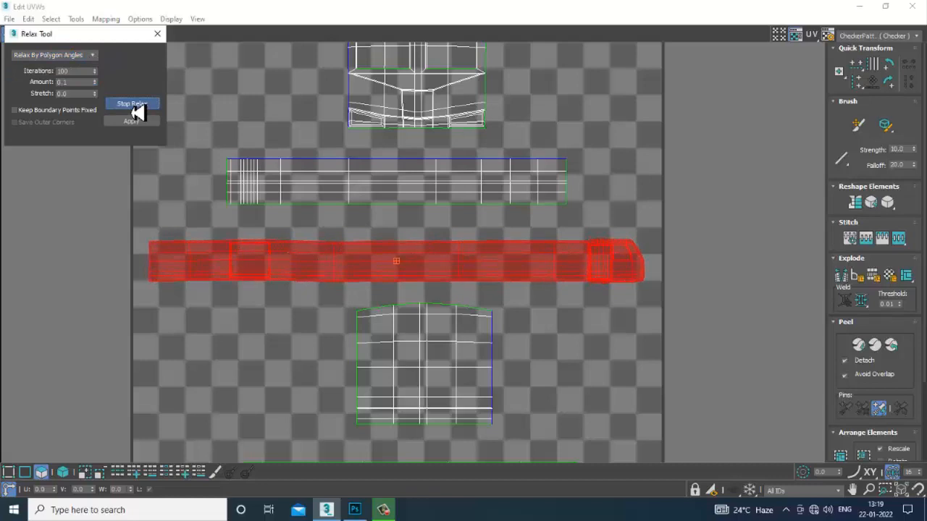
pyautogui.click(135, 109)
pyautogui.click(157, 34)
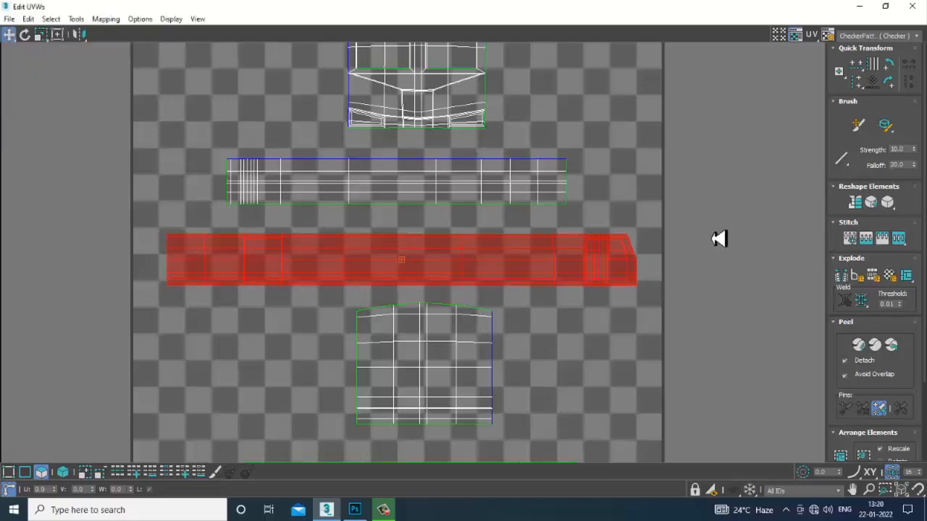
pyautogui.click(719, 238)
pyautogui.scroll(-5, 659, 234)
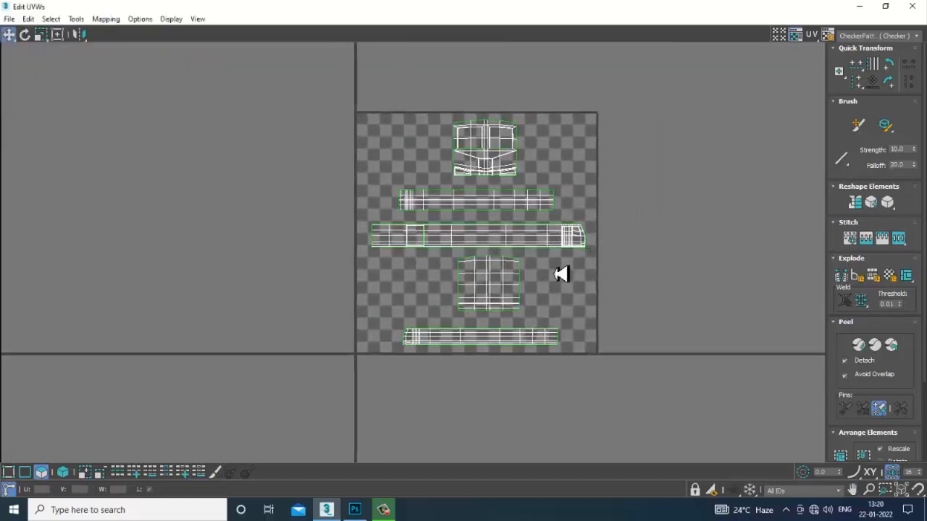
# - Select the second side wall strip near the tile's lower edge and scale it up until it nearly spans the tile's width
pyautogui.scroll(2, 562, 274)
pyautogui.moveTo(346, 339); pyautogui.dragTo(640, 392)
pyautogui.press('r')
pyautogui.moveTo(480, 360)
pyautogui.mouseDown()
pyautogui.moveTo(459, 350)
pyautogui.moveTo(473, 302)
pyautogui.moveTo(472, 243)
pyautogui.moveTo(477, 370)
pyautogui.mouseUp()
pyautogui.press('w')
pyautogui.moveTo(570, 320)
pyautogui.mouseDown(button='middle')
pyautogui.moveTo(534, 339)
pyautogui.moveTo(569, 335)
pyautogui.moveTo(587, 321)
pyautogui.mouseUp(button='middle')
pyautogui.click(885, 6)
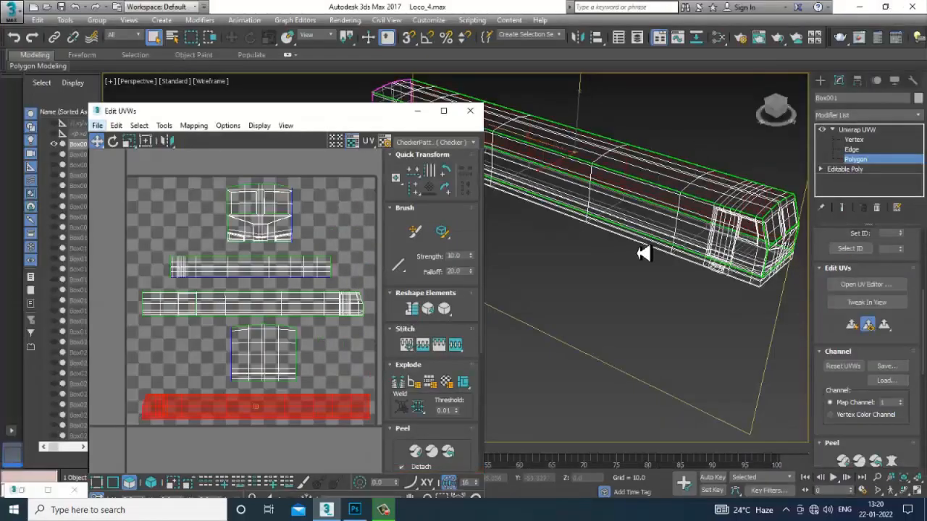
# - Switch the perspective view to shaded display and end the body shell's isolation to bring back the other locomotive parts
pyautogui.keyDown('alt'); pyautogui.moveTo(734, 276); pyautogui.dragTo(727, 256, button='middle'); pyautogui.keyUp('alt')
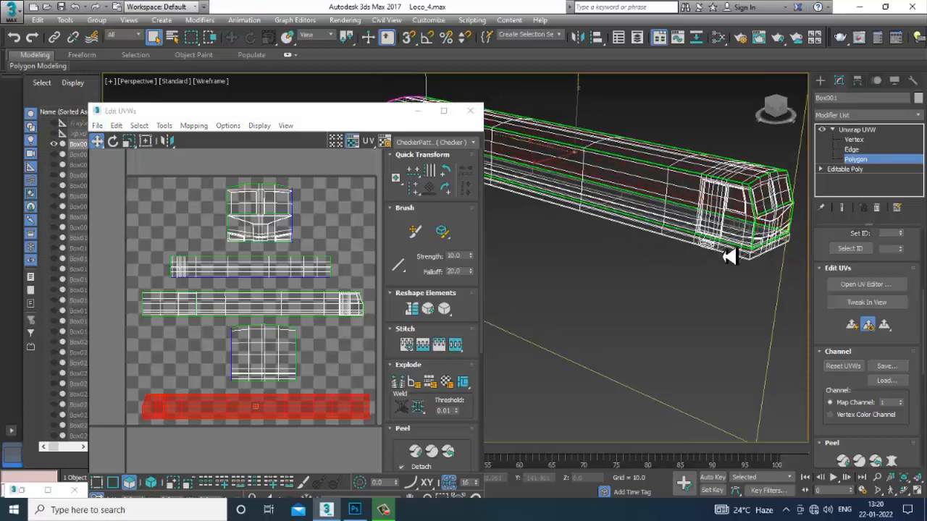
pyautogui.press('F3')
pyautogui.rightClick(703, 166)
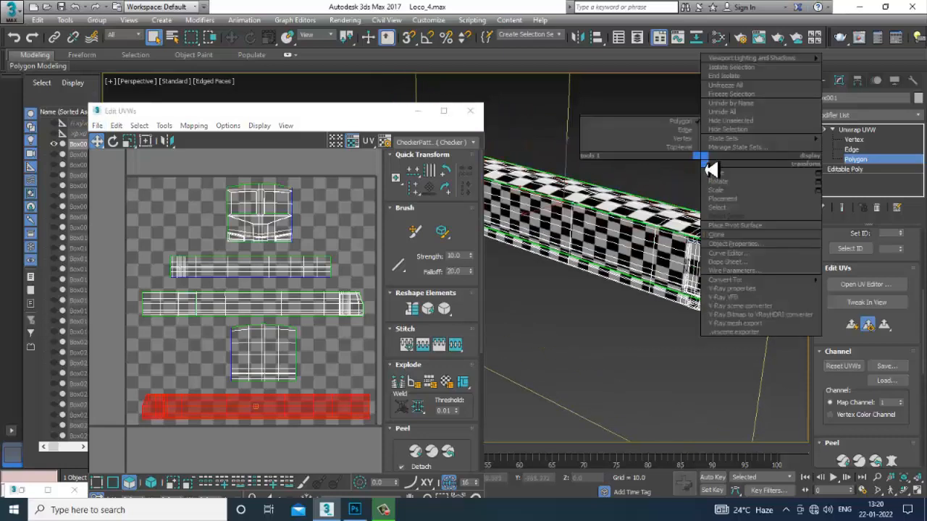
pyautogui.click(743, 87)
pyautogui.keyDown('alt'); pyautogui.moveTo(693, 205); pyautogui.dragTo(717, 210, button='middle'); pyautogui.keyUp('alt')
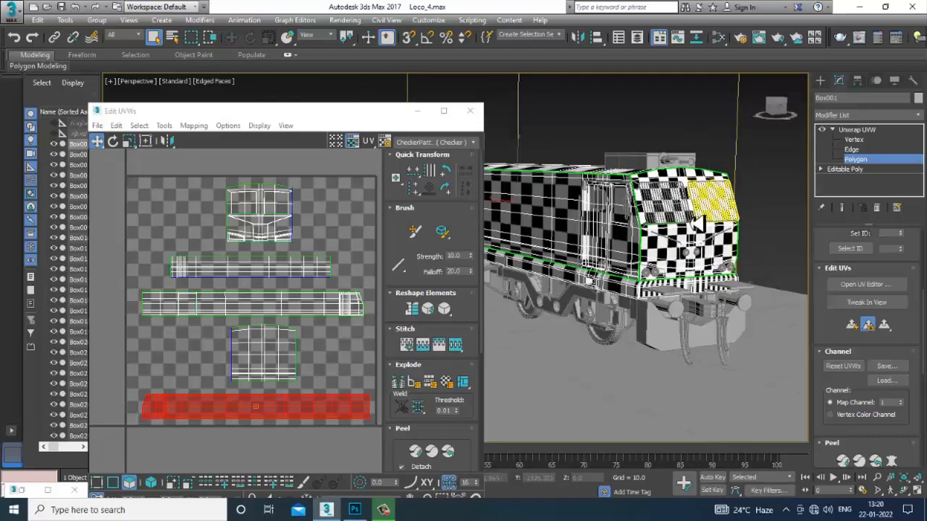
# - Turn off edged faces, check the checker pattern on the body shell and leave the Unwrap UVW polygon level
pyautogui.moveTo(376, 114); pyautogui.dragTo(281, 104)
pyautogui.moveTo(604, 245); pyautogui.dragTo(642, 282, button='middle')
pyautogui.press('F4')
pyautogui.scroll(-3, 643, 278)
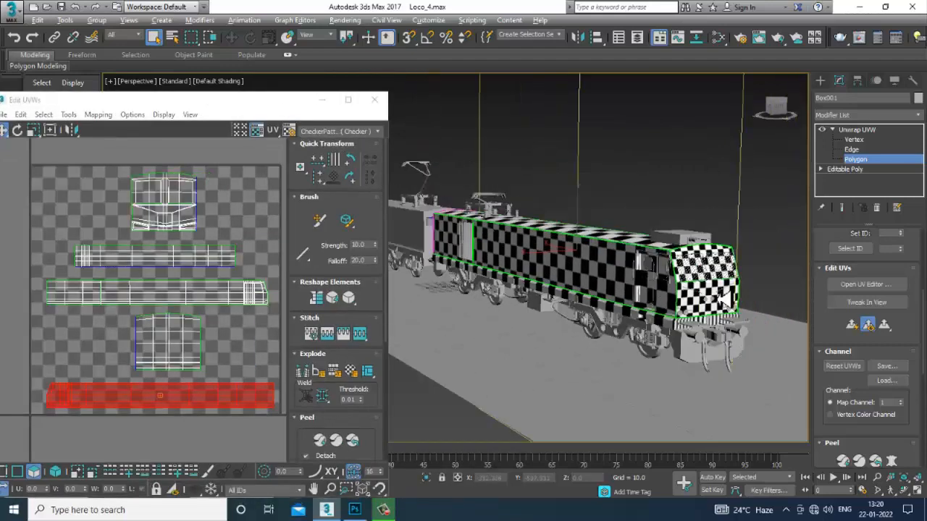
pyautogui.moveTo(725, 300)
pyautogui.keyDown('alt'); pyautogui.mouseDown(button='middle')
pyautogui.moveTo(637, 302)
pyautogui.moveTo(782, 310)
pyautogui.mouseUp(button='middle'); pyautogui.keyUp('alt')
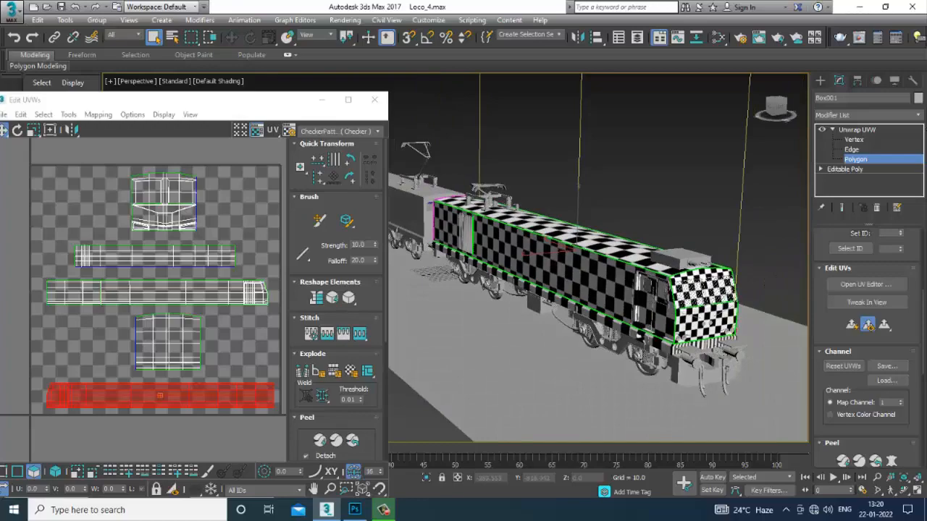
pyautogui.click(880, 131)
pyautogui.keyDown('alt'); pyautogui.moveTo(703, 242); pyautogui.dragTo(637, 250, button='middle'); pyautogui.keyUp('alt')
pyautogui.scroll(2, 726, 271)
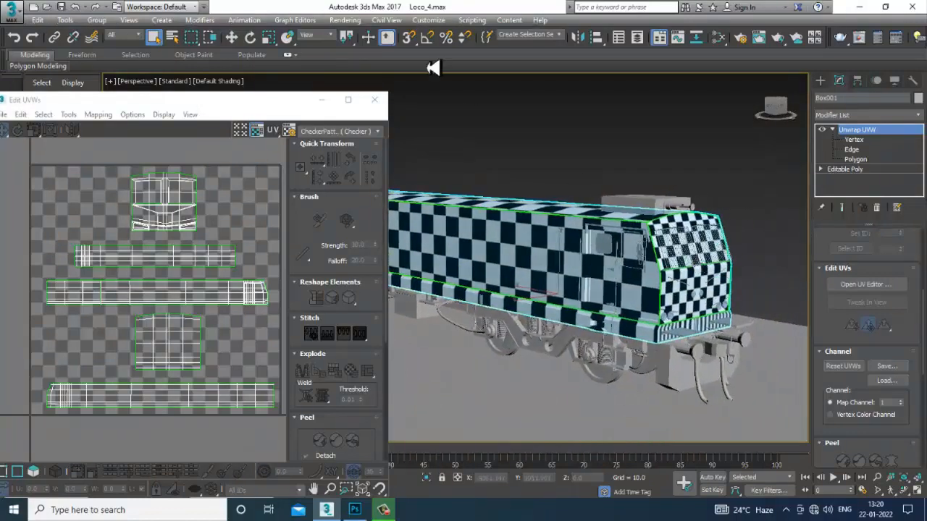
pyautogui.click(348, 99)
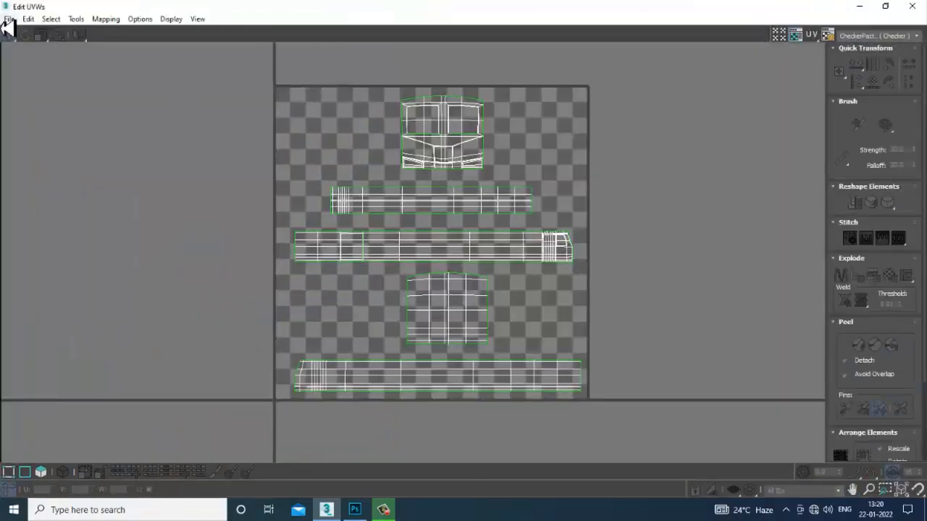
pyautogui.click(9, 21)
pyautogui.moveTo(77, 22)
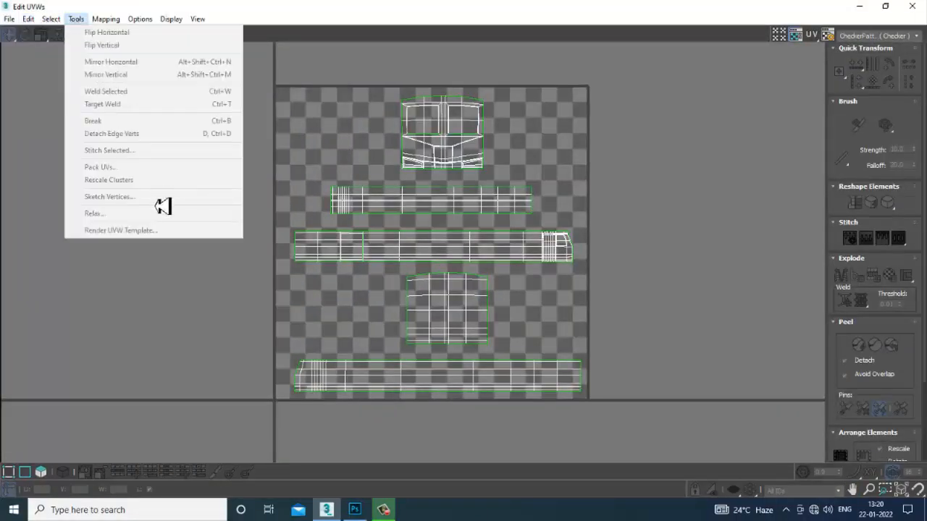
pyautogui.click(350, 127)
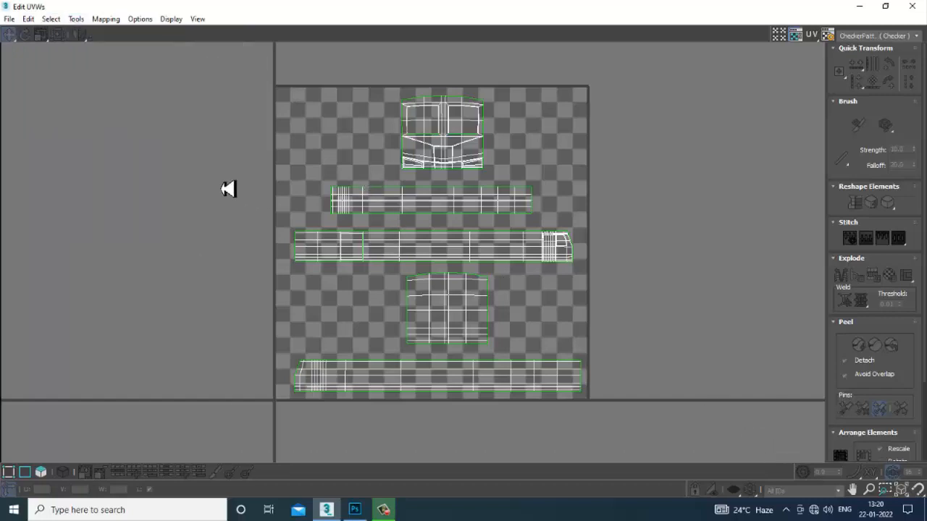
pyautogui.click(884, 6)
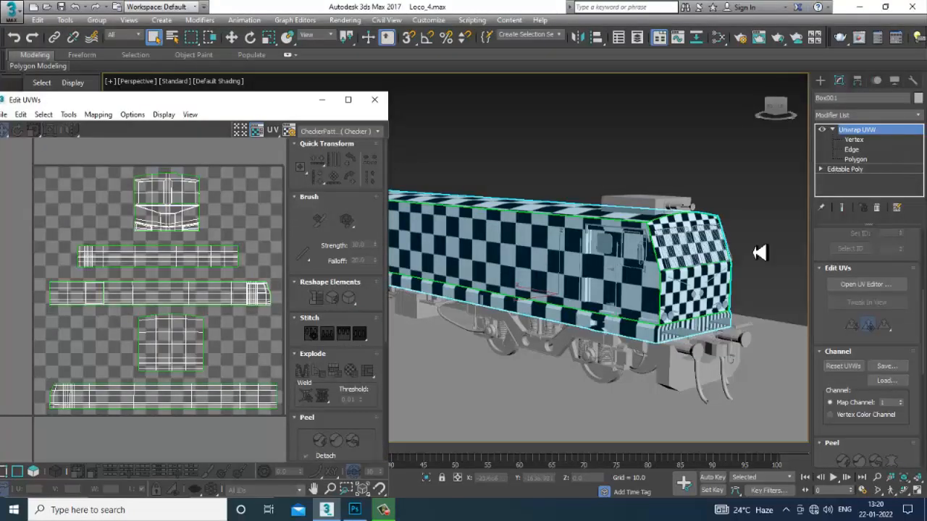
# - Close the UV editor, reopen it for the body shell and maximize it
pyautogui.click(374, 100)
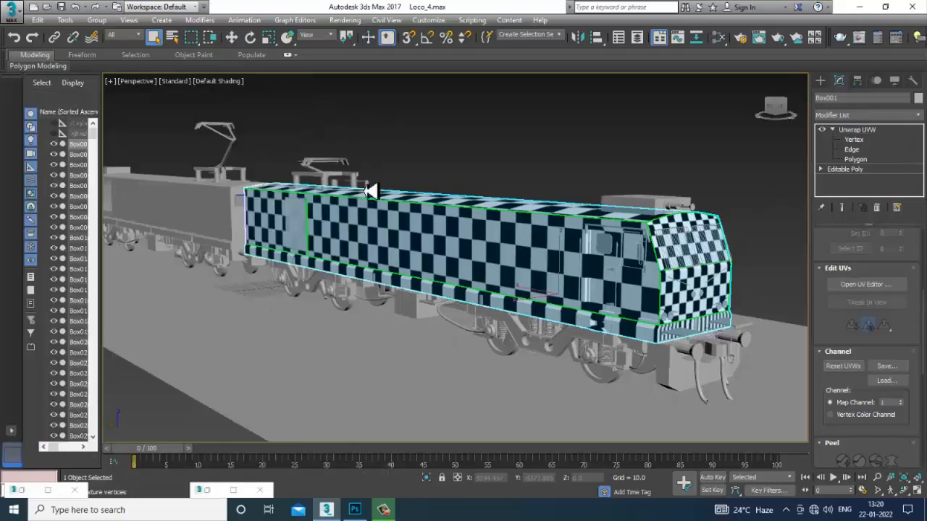
pyautogui.click(871, 286)
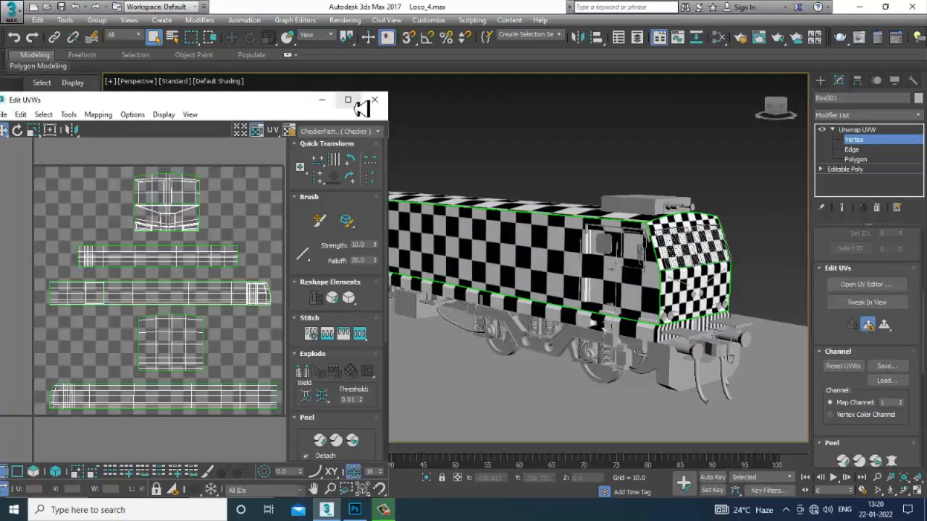
pyautogui.click(349, 101)
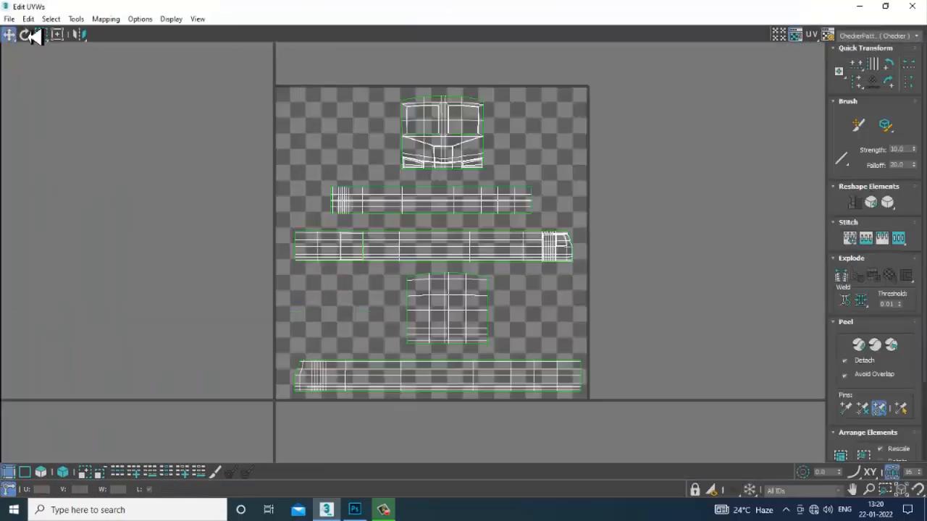
# - Render the UVW template of the body shell at 2048 by 2048
pyautogui.click(76, 20)
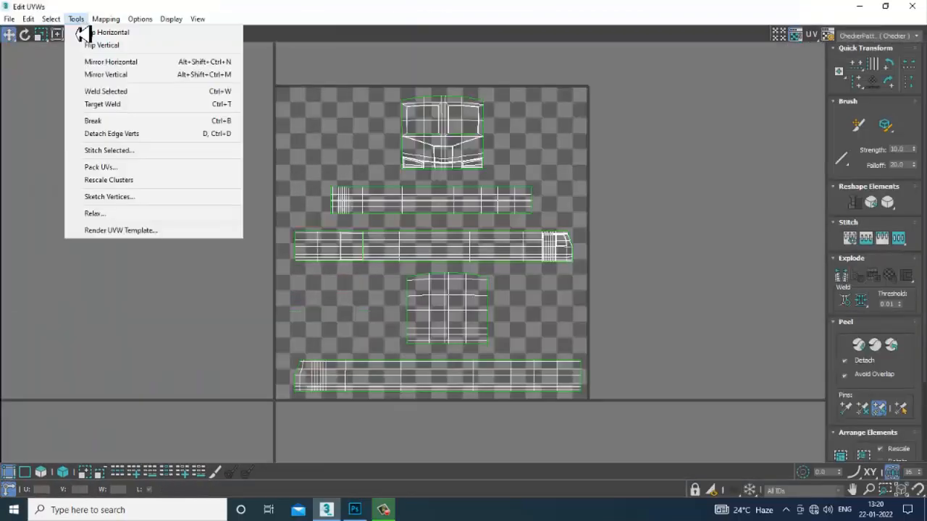
pyautogui.click(134, 230)
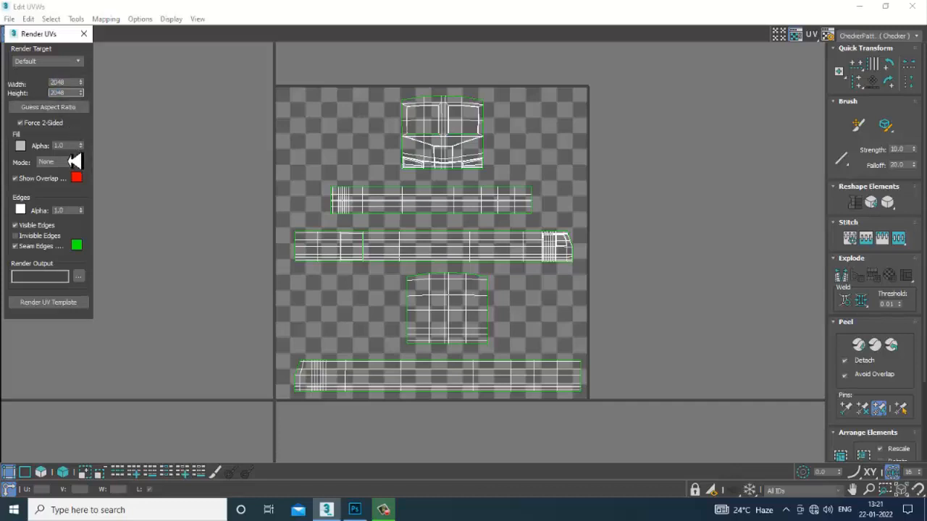
pyautogui.click(61, 306)
pyautogui.click(69, 307)
pyautogui.click(73, 308)
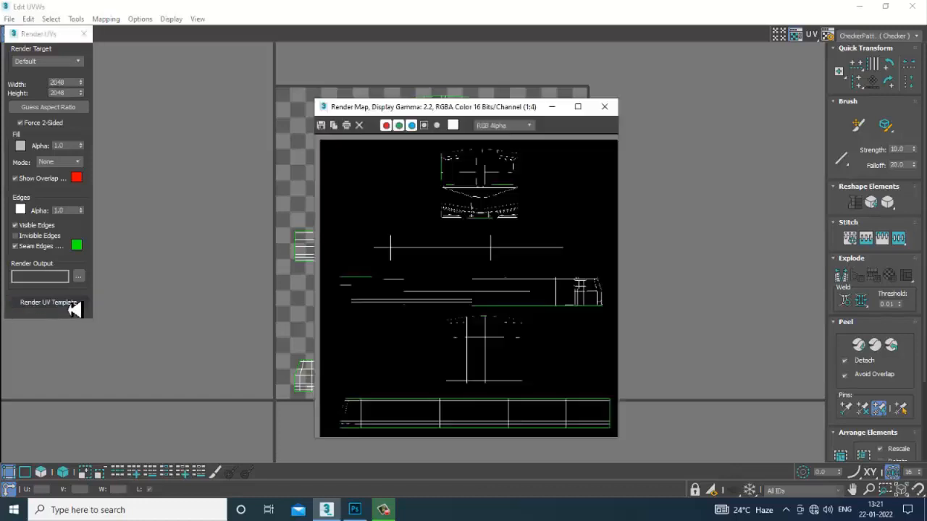
# - Begin saving the rendered template image and create a folder named Texture & UVS inside the WAG 12b folder
pyautogui.click(324, 127)
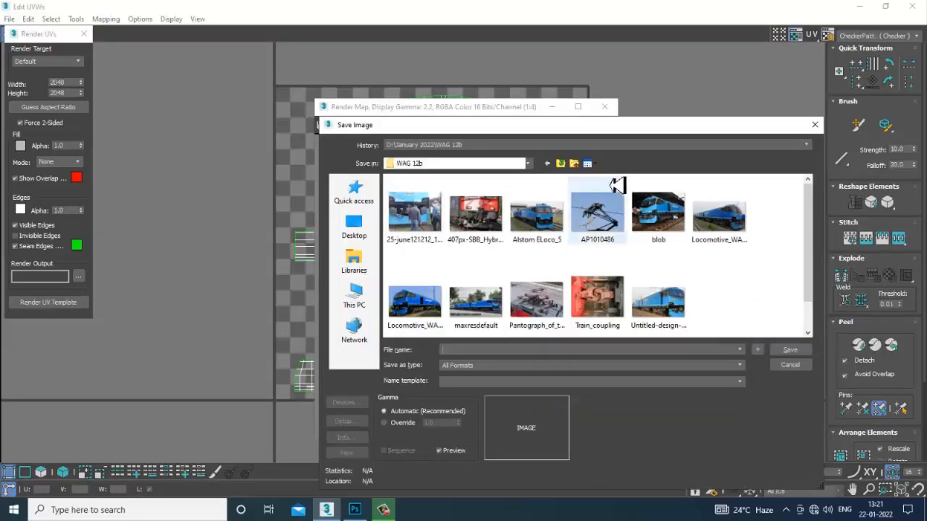
pyautogui.click(576, 165)
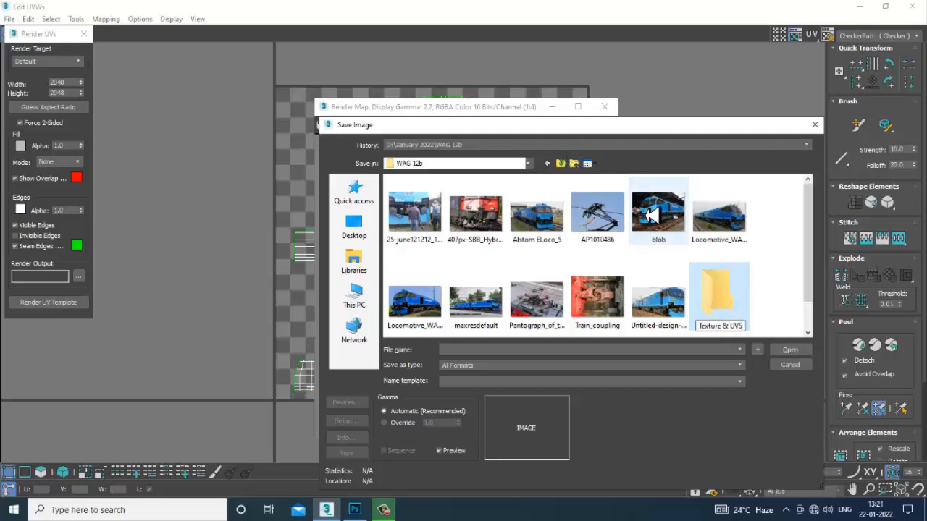
pyautogui.press('Return')
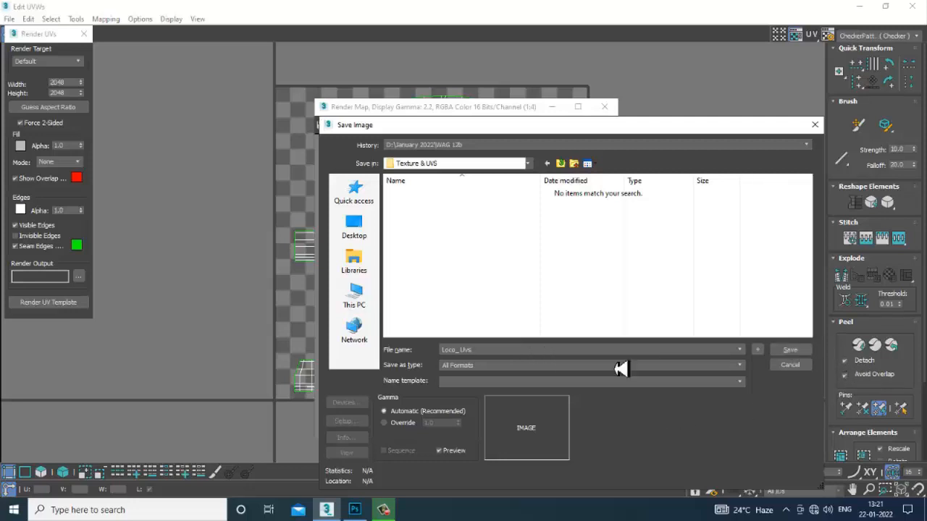
# - Save the template in the Texture & UVS folder as a JPEG named Loco_ Uvs and close the render map
pyautogui.click(478, 367)
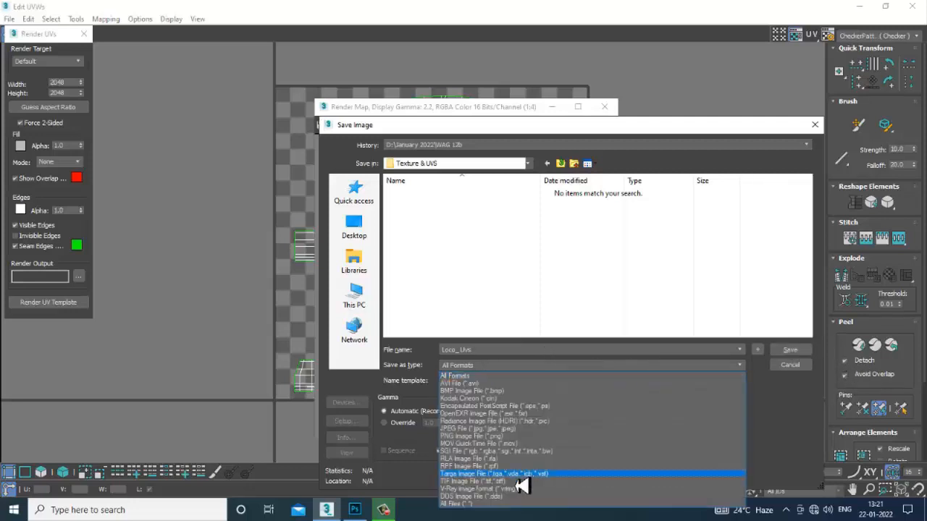
pyautogui.click(478, 428)
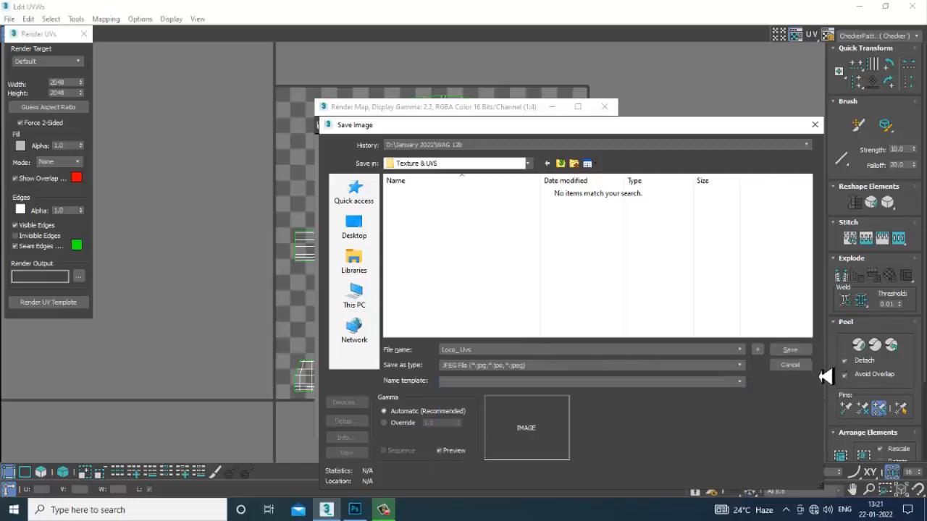
pyautogui.click(789, 350)
pyautogui.click(536, 374)
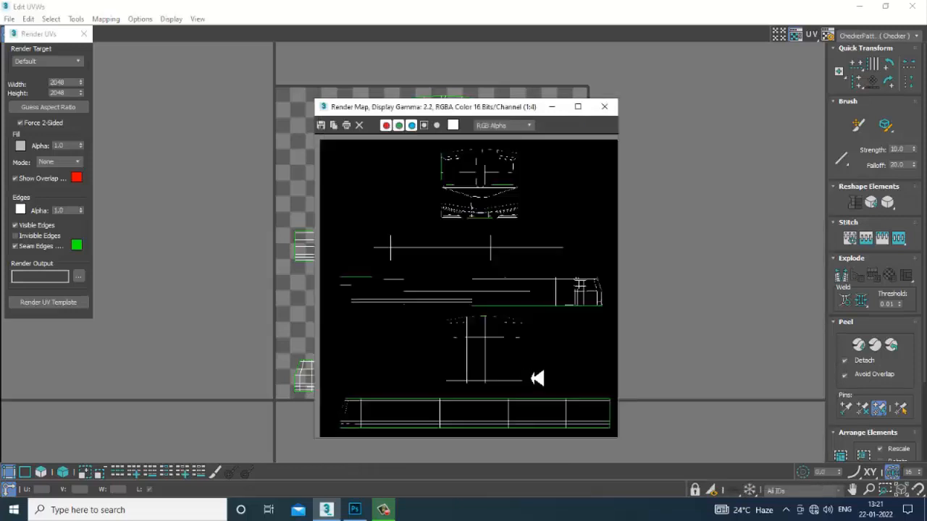
pyautogui.click(604, 107)
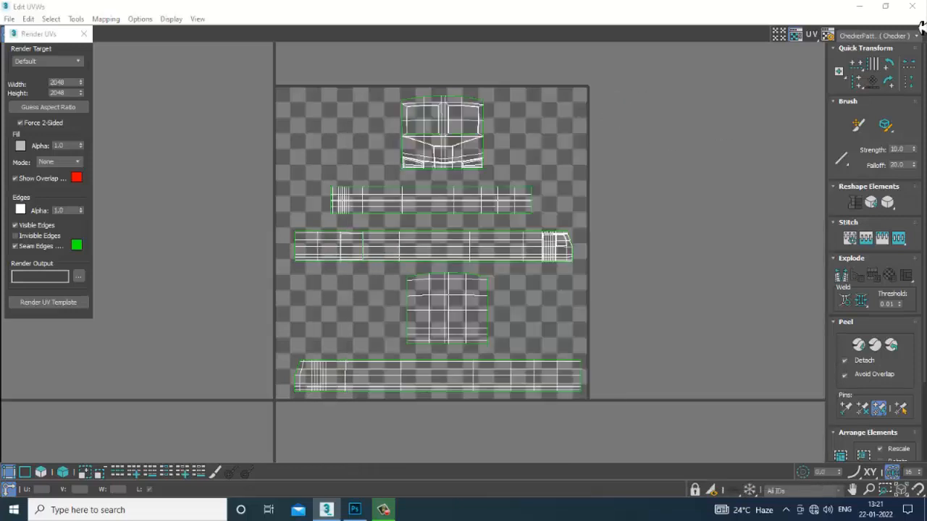
# - Minimize the UV editor, start saving the scene under a new name and browse to January 2022, WAG 12b on drive D
pyautogui.click(865, 8)
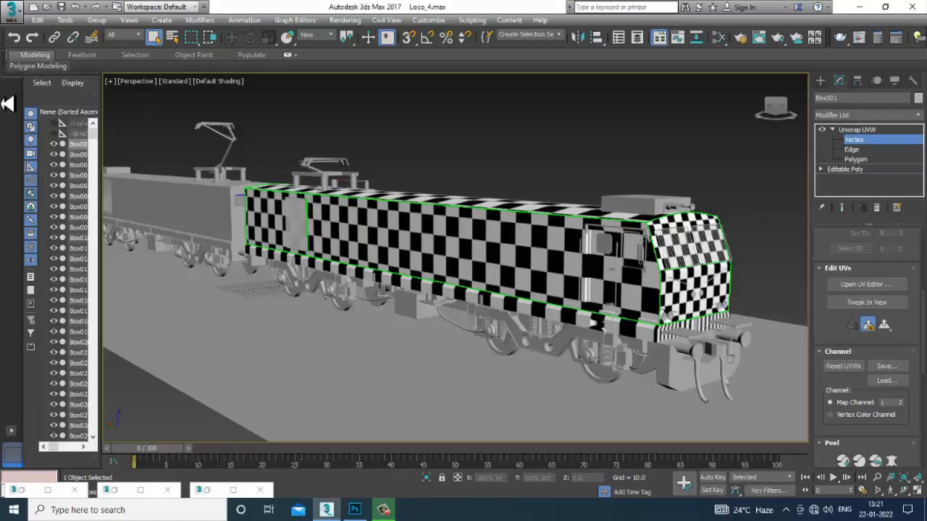
pyautogui.click(13, 14)
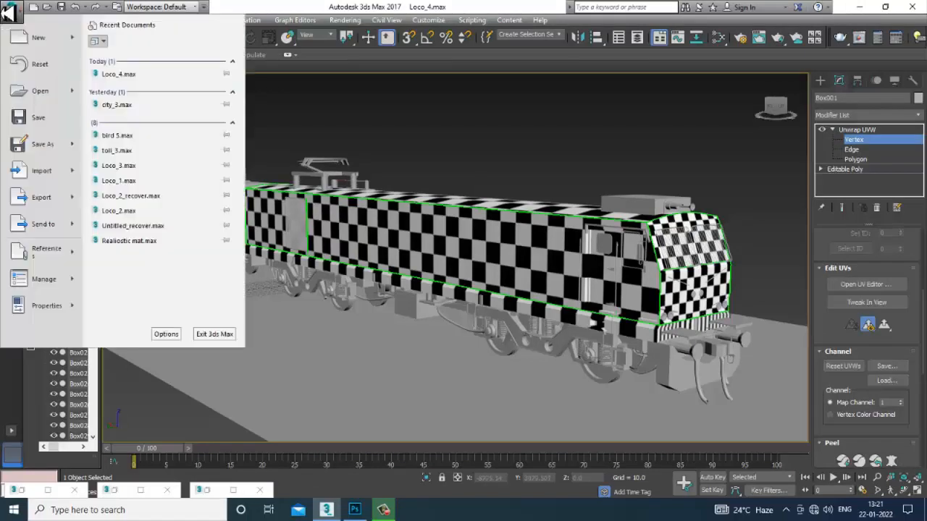
pyautogui.click(54, 154)
pyautogui.click(35, 182)
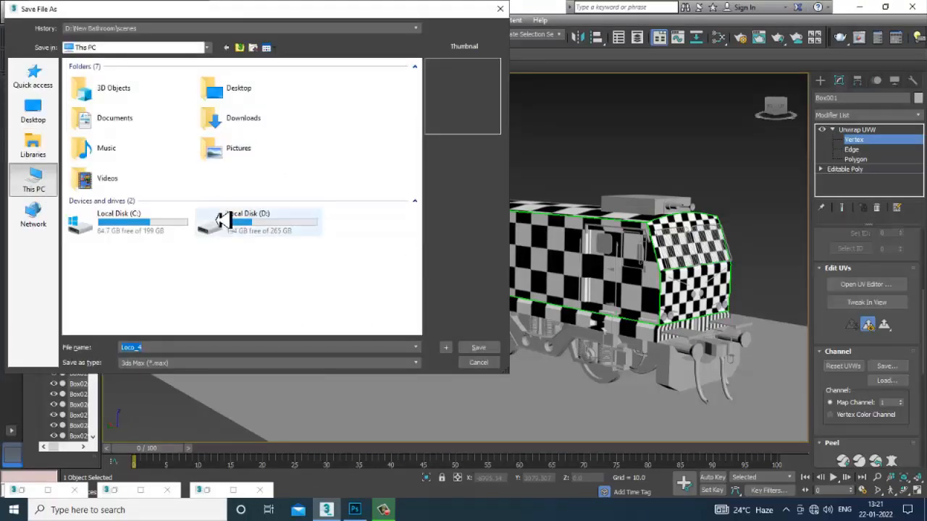
pyautogui.doubleClick(224, 220)
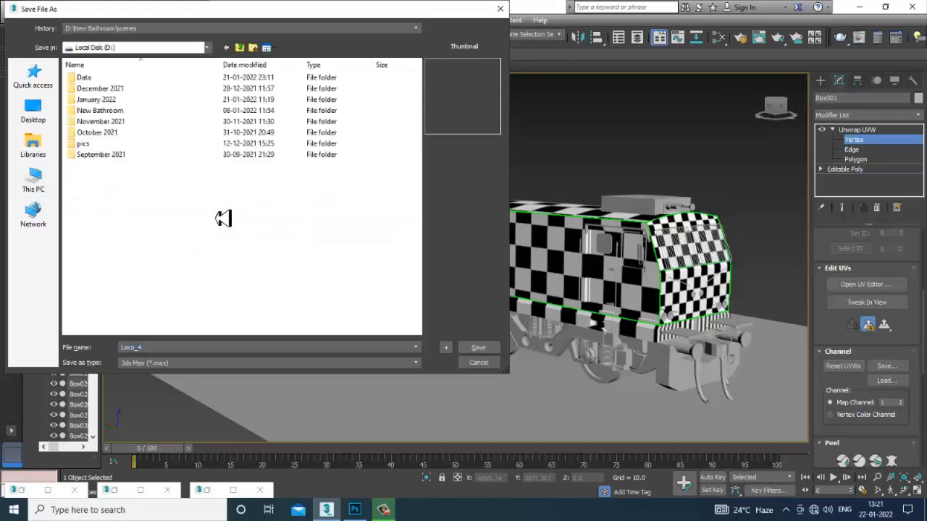
pyautogui.doubleClick(114, 99)
pyautogui.scroll(-2, 199, 168)
pyautogui.scroll(-3, 199, 168)
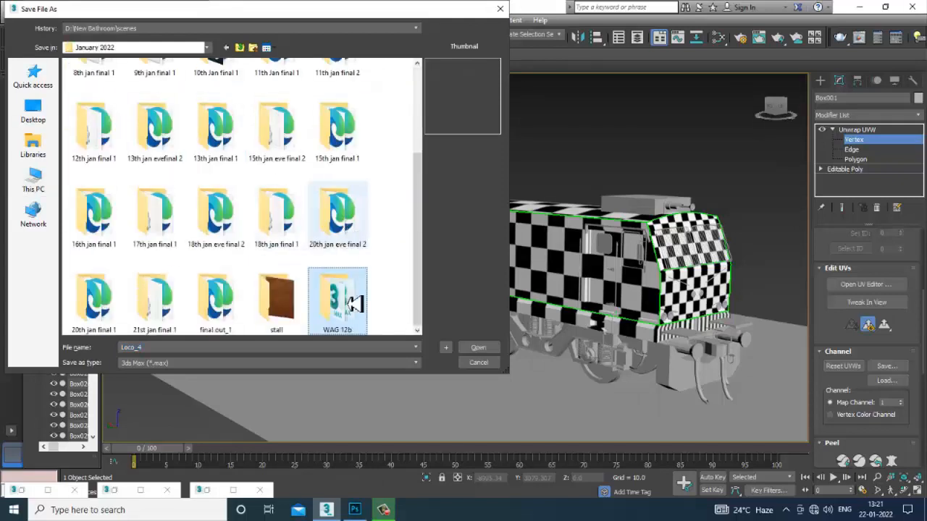
pyautogui.doubleClick(353, 307)
# - Save the scene as Loco_5 in the WAG 12b folder
pyautogui.click(348, 101)
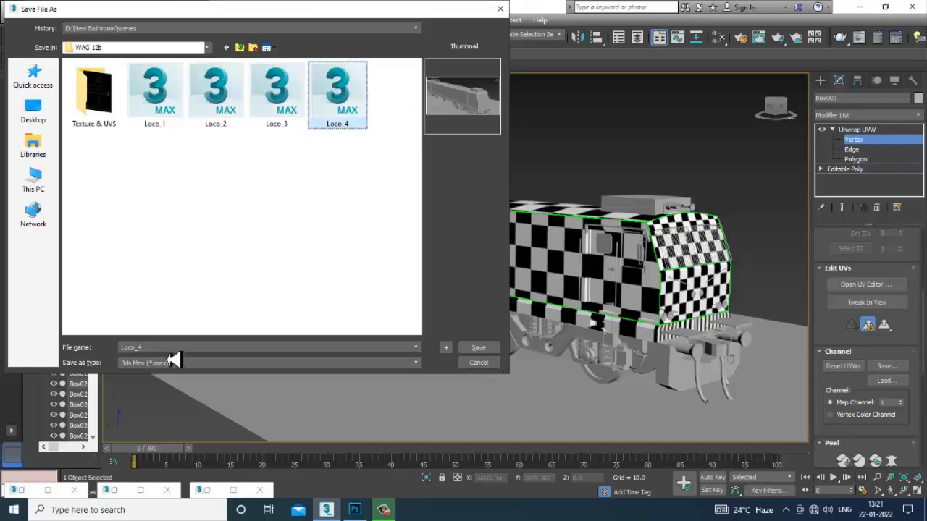
pyautogui.click(178, 351)
pyautogui.press('BackSpace')
pyautogui.write('5')
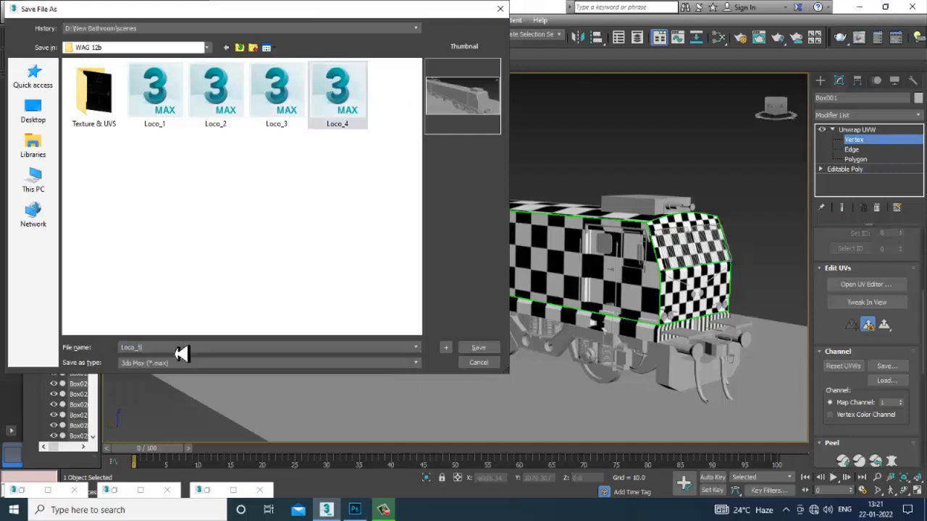
pyautogui.press('Return')
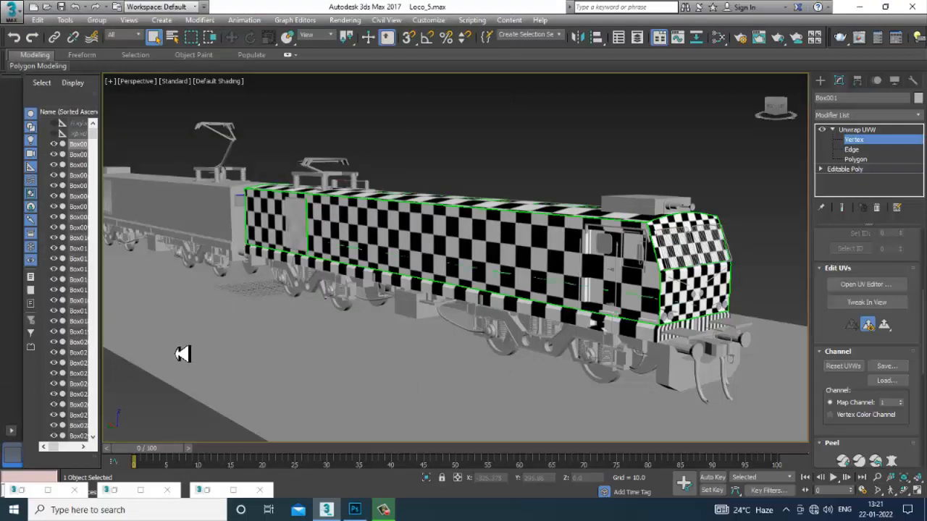
# - Leave the Unwrap UVW vertex level and look over the checkered cab front and side wall up close
pyautogui.scroll(5, 684, 287)
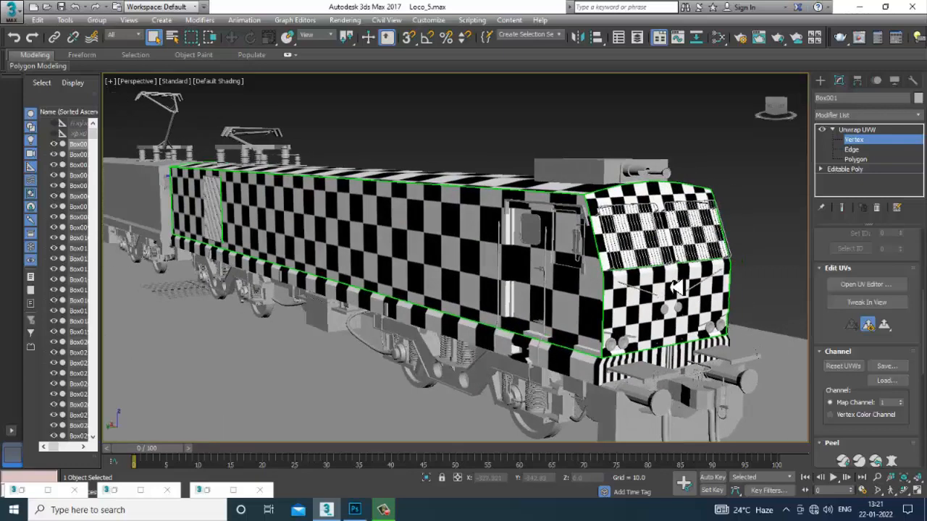
pyautogui.click(869, 131)
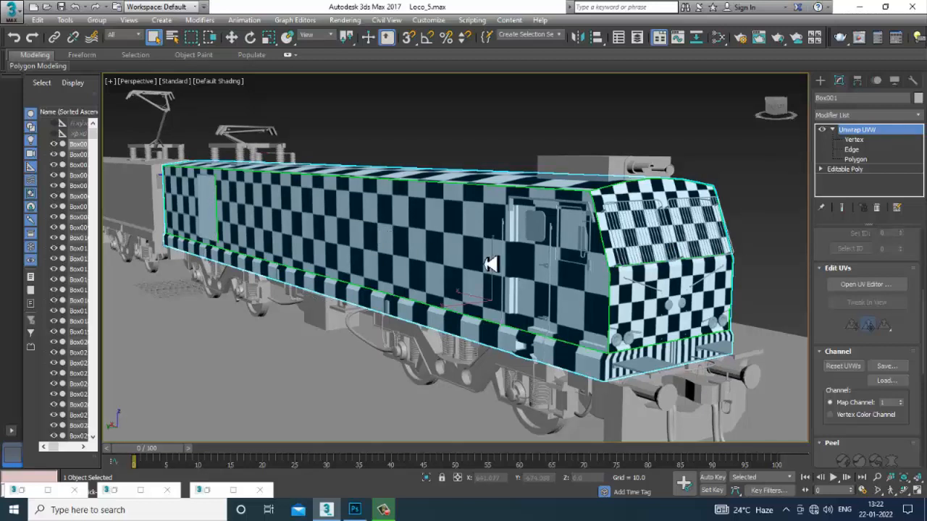
pyautogui.keyDown('alt'); pyautogui.moveTo(470, 289); pyautogui.dragTo(487, 310, button='middle'); pyautogui.keyUp('alt')
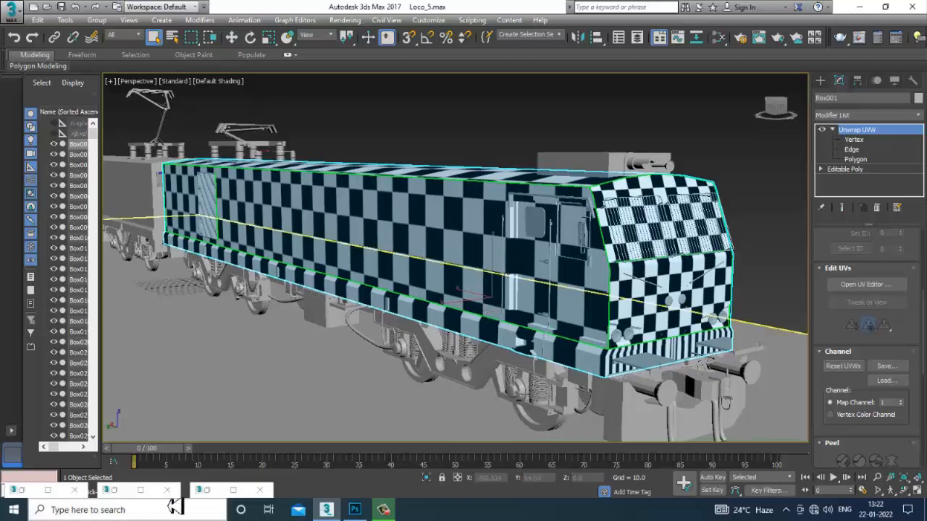
# - Bring back the UV editor as a smaller floating window and close the Render UVs settings
pyautogui.click(208, 493)
pyautogui.click(115, 492)
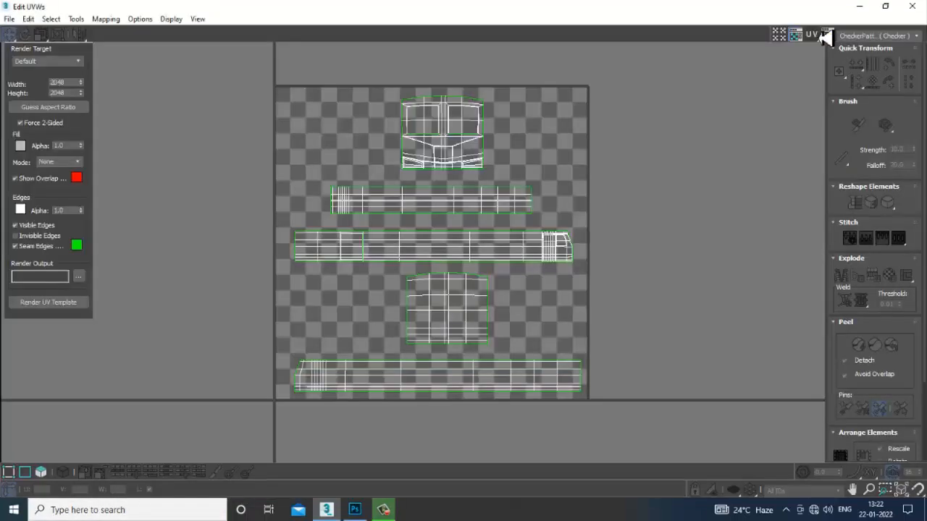
pyautogui.click(885, 6)
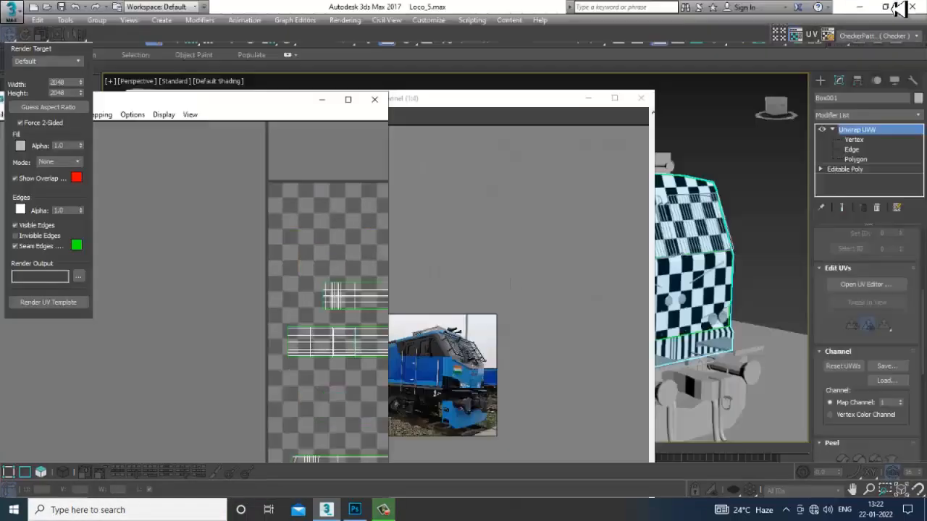
pyautogui.click(590, 98)
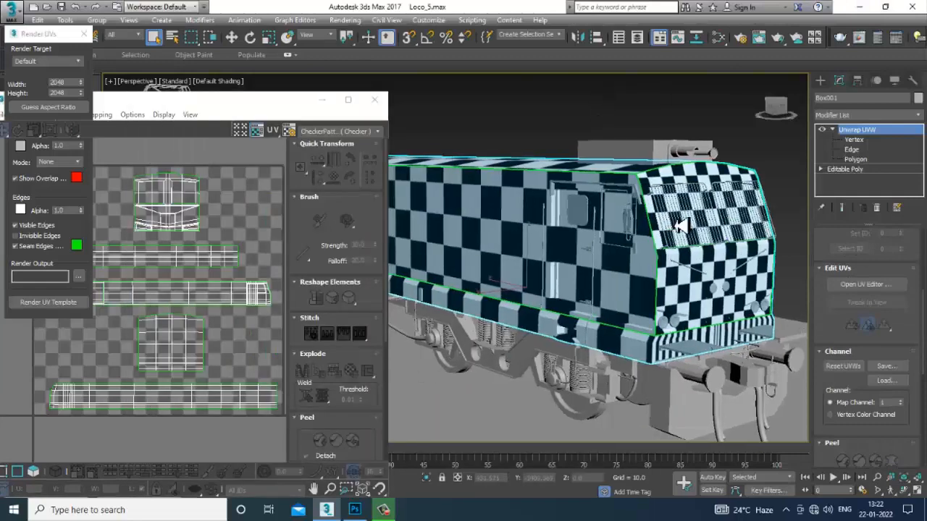
pyautogui.click(84, 34)
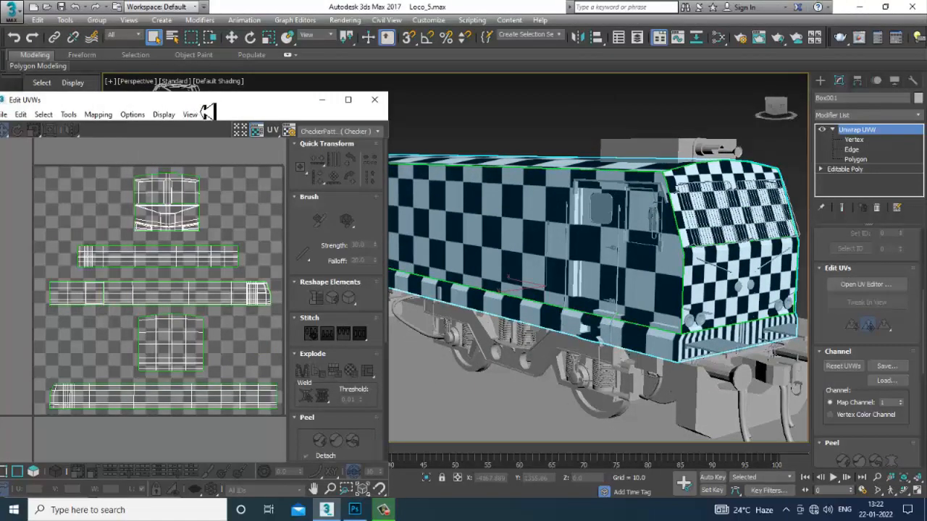
# - Look over the locomotive beside the UV layout and deselect the checkered body shell
pyautogui.moveTo(208, 108); pyautogui.dragTo(193, 103)
pyautogui.keyDown('alt'); pyautogui.moveTo(630, 230); pyautogui.dragTo(682, 248, button='middle'); pyautogui.keyUp('alt')
pyautogui.click(588, 155)
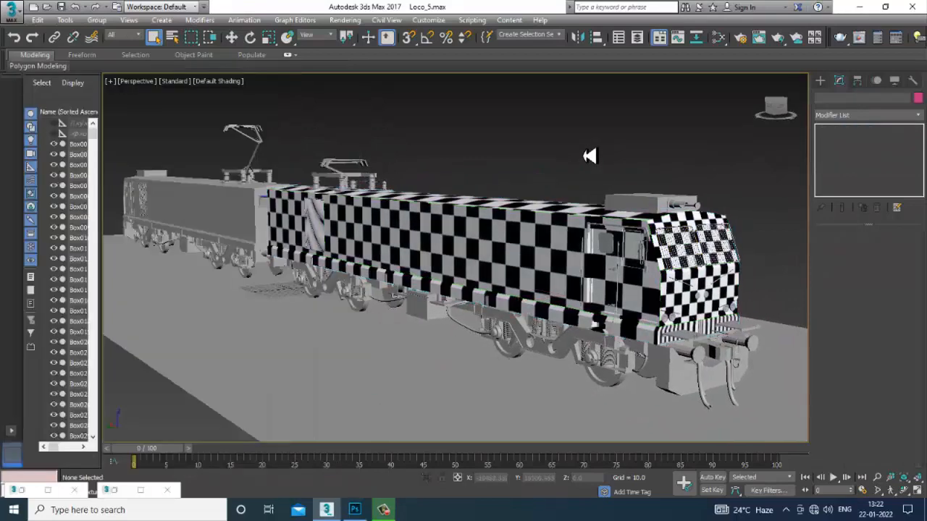
# - Close the minimized locomotive reference photo and the Slate Material Editor
pyautogui.click(116, 494)
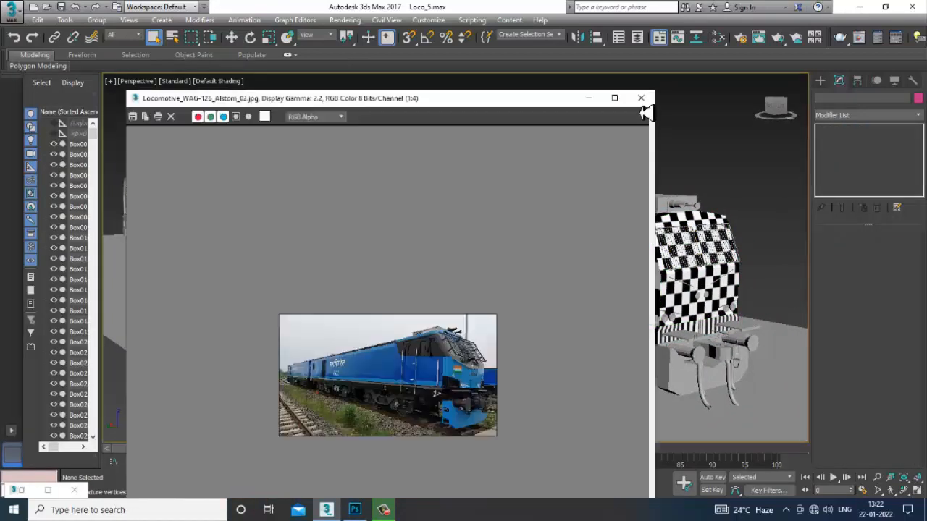
pyautogui.click(641, 99)
pyautogui.click(22, 491)
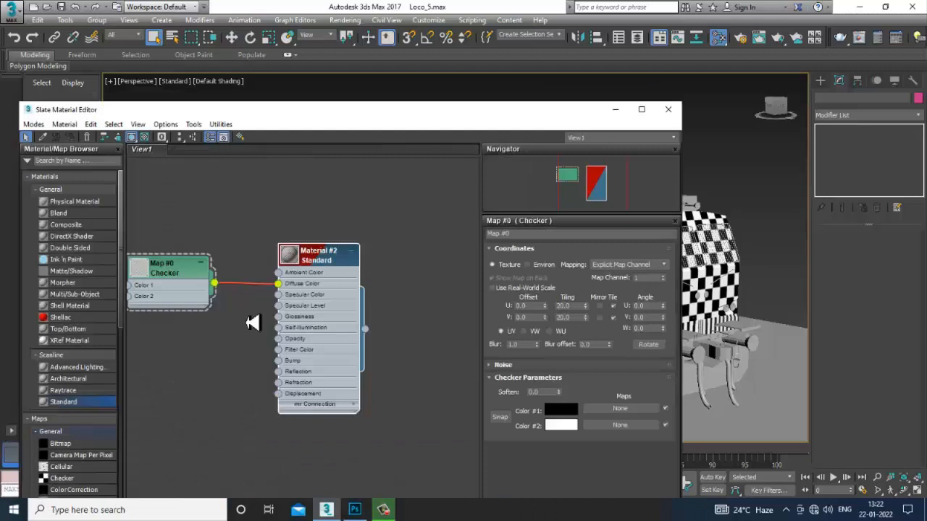
pyautogui.click(667, 111)
pyautogui.click(667, 110)
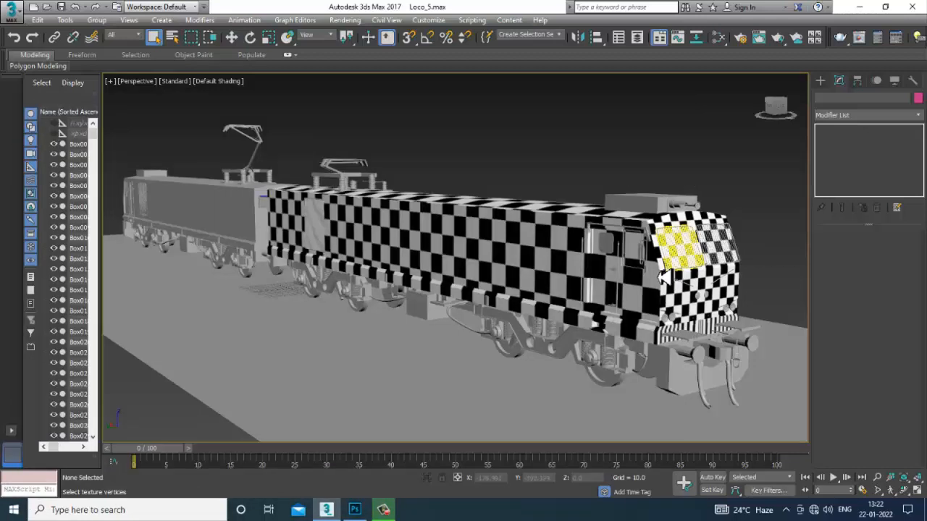
# - Select the checkered body shell again and go to the UV editing options of its Unwrap UVW modifier
pyautogui.click(670, 239)
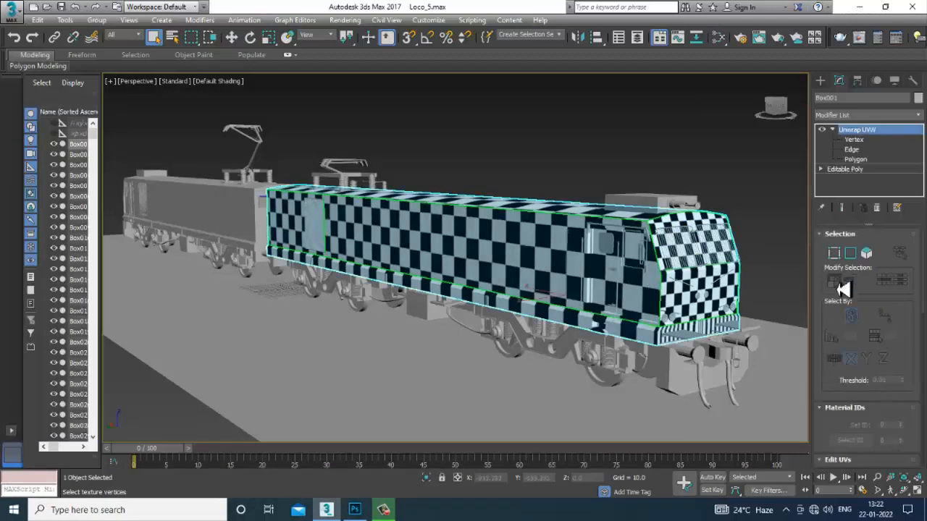
pyautogui.scroll(-3, 840, 380)
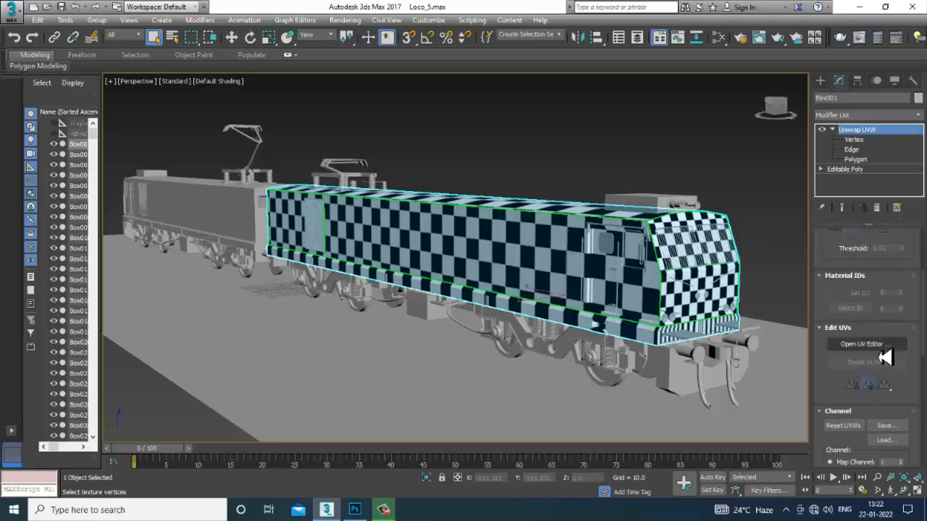